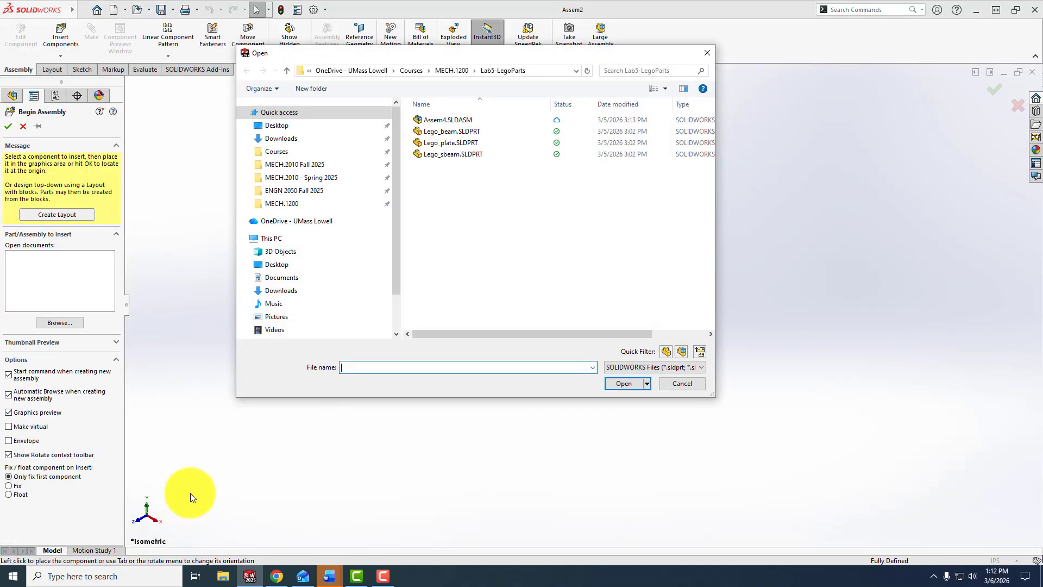
Step: Dismiss the initial component insertion and set the assembly's units to MKS (meter, kilogram, second)
click(681, 384)
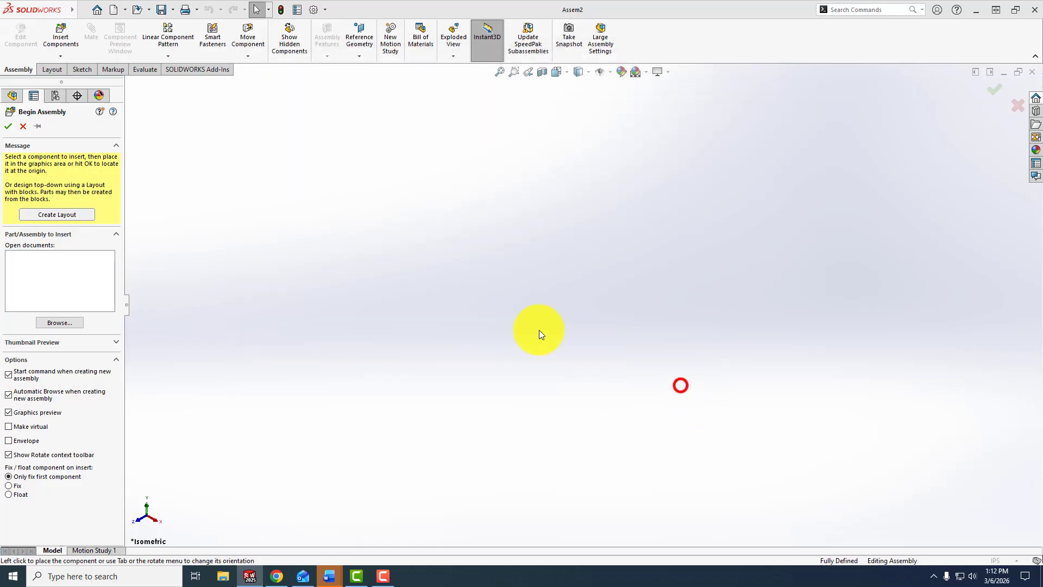
click(23, 125)
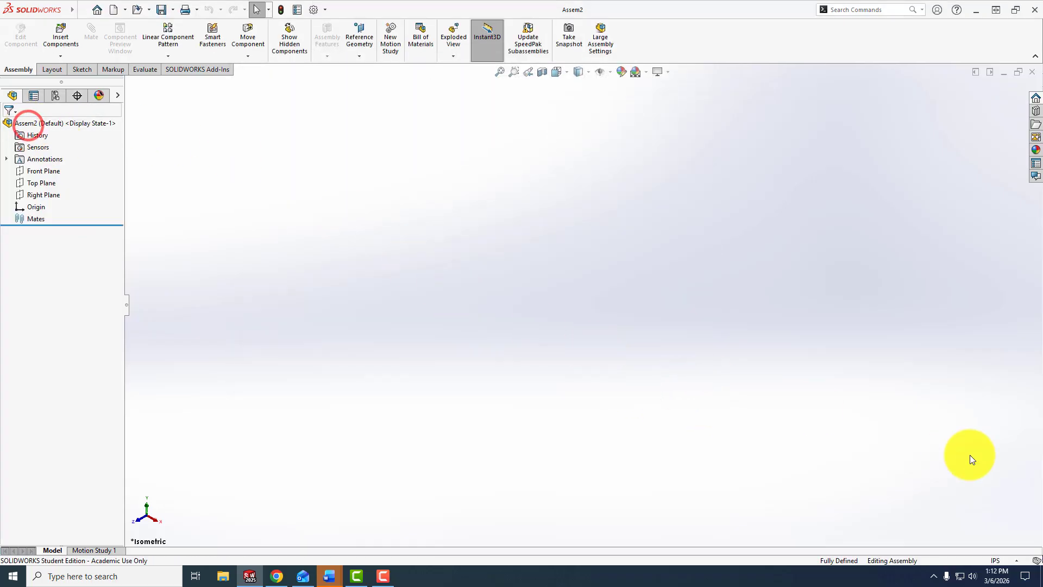
click(1012, 560)
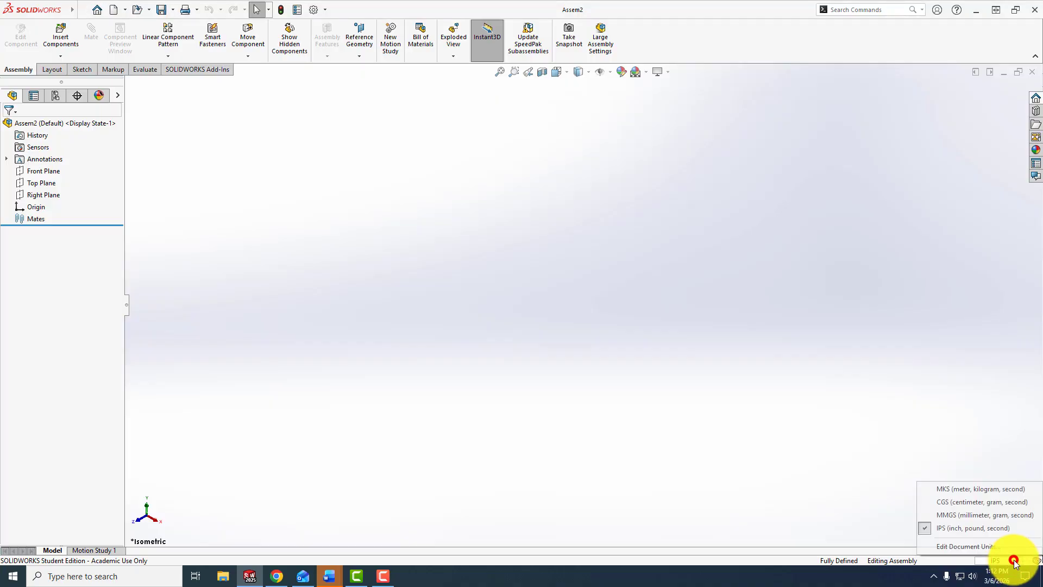
click(957, 489)
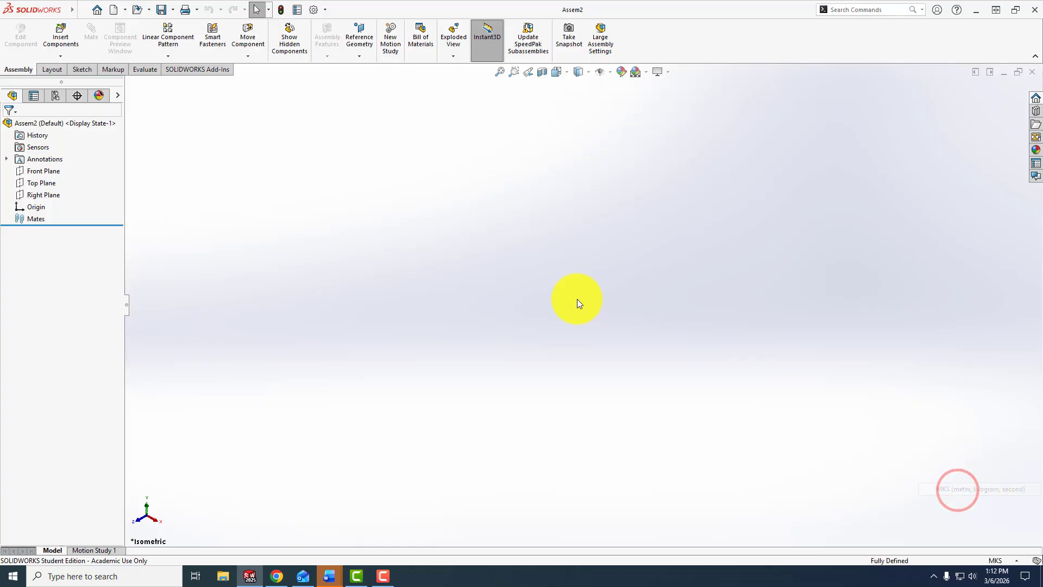
Step: Insert baseArm1.SLDPRT from the MECH.1200 Lab5-ArticulatedBucket folder at the assembly origin as the fixed first component
click(53, 34)
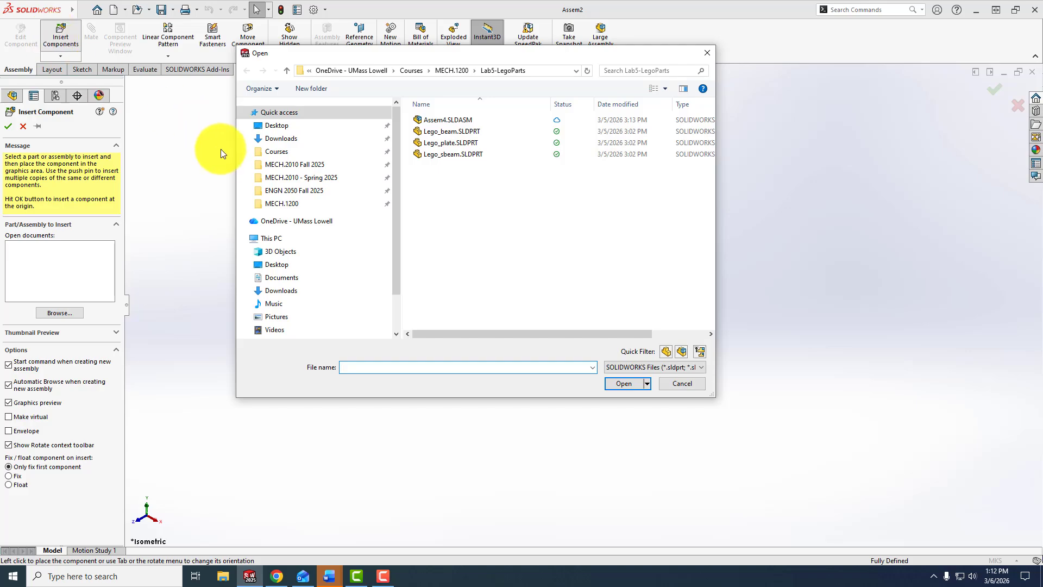
click(281, 204)
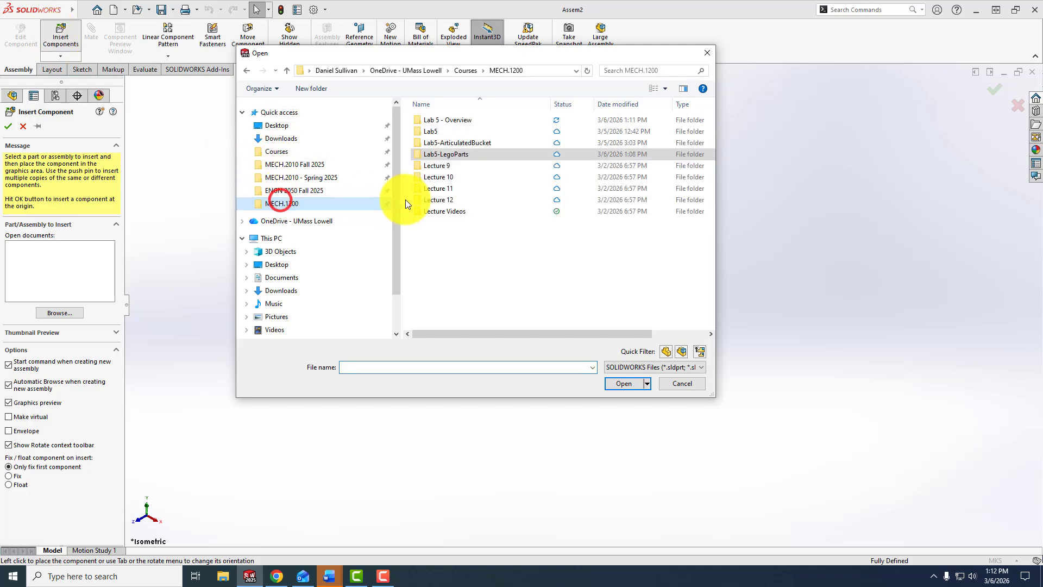
click(449, 141)
double_click(448, 142)
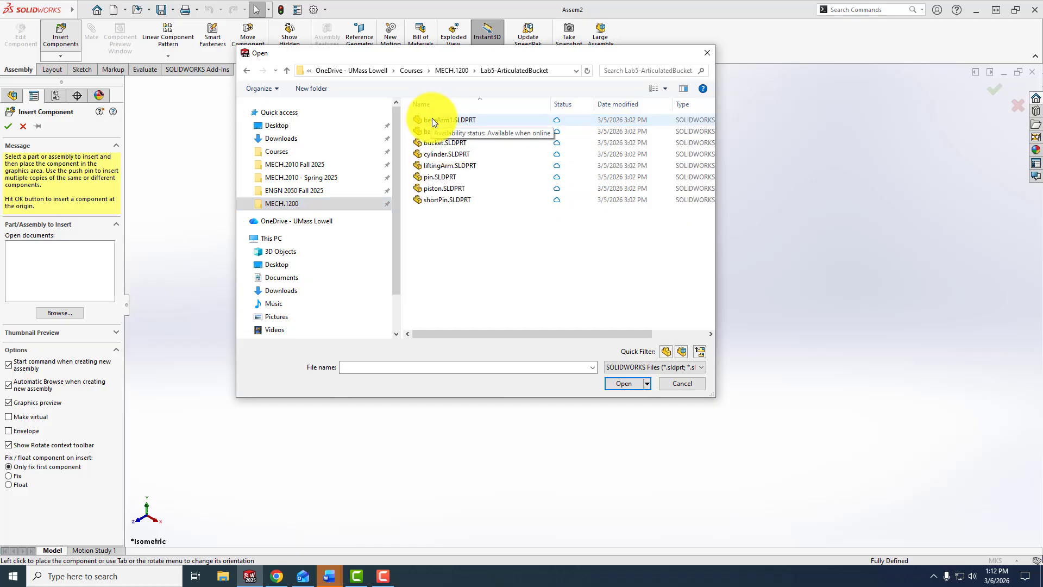
click(435, 120)
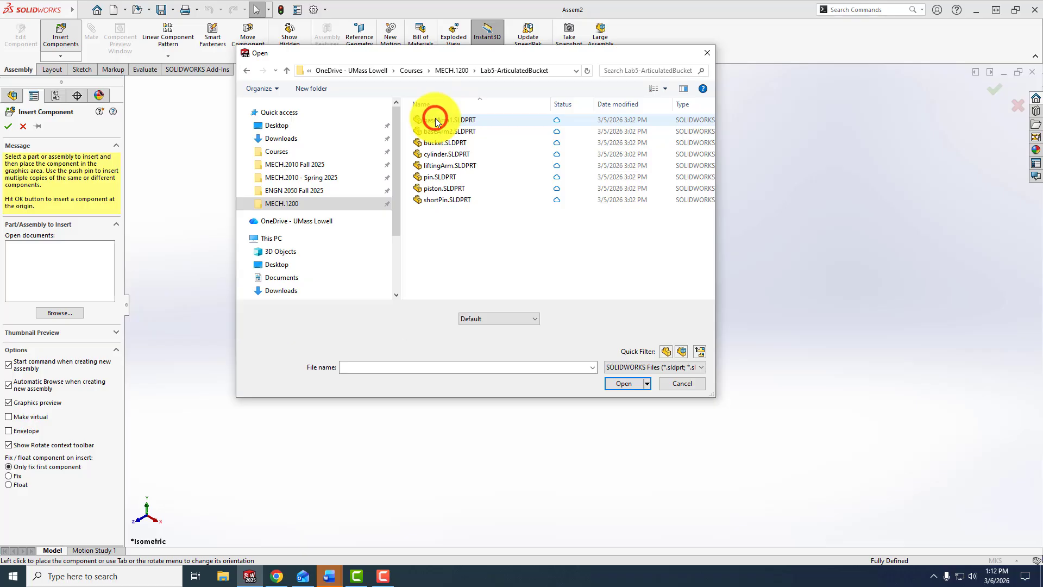
click(610, 380)
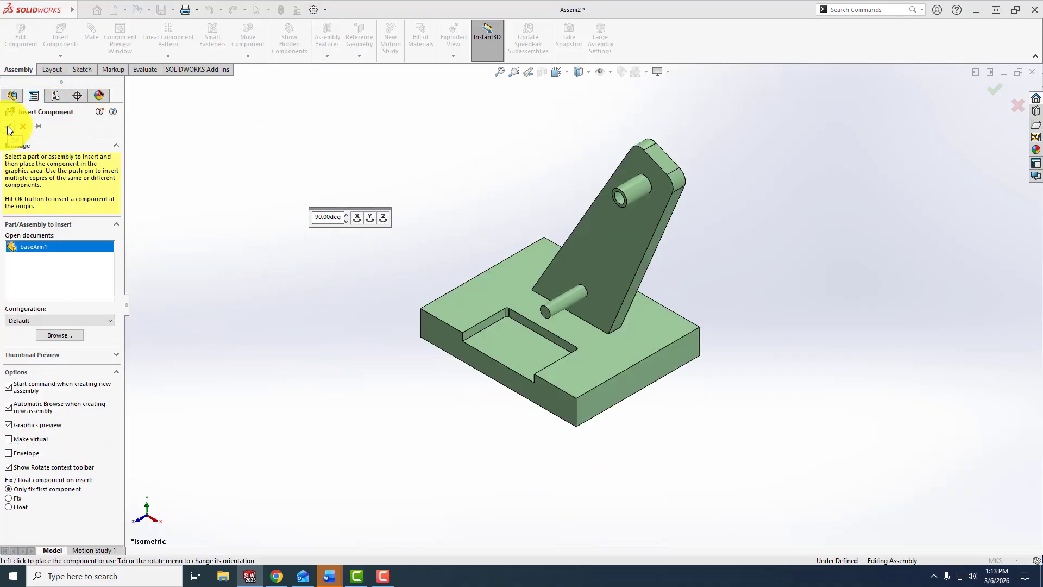
click(8, 126)
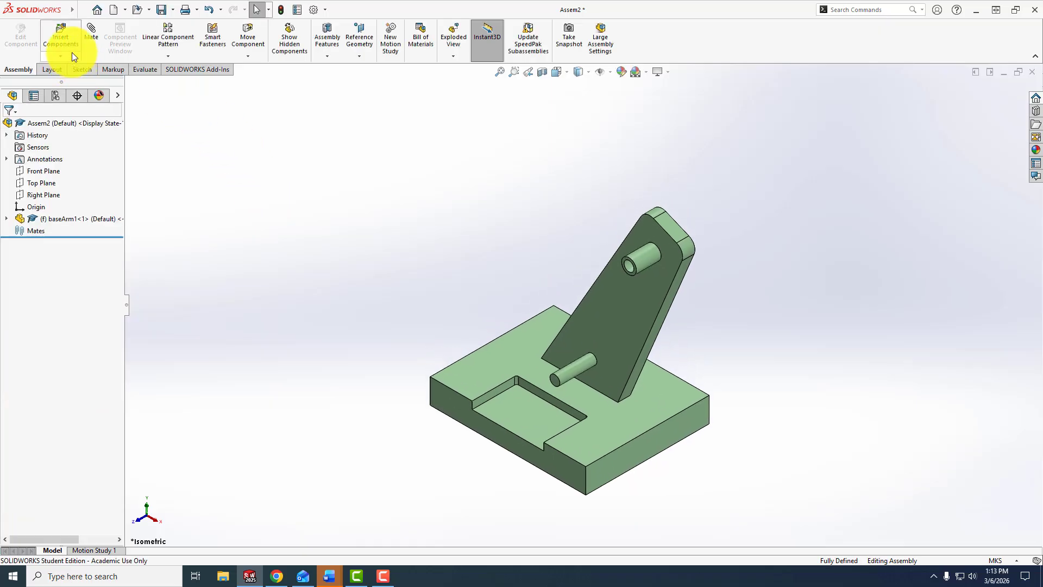
Step: Insert piston.SLDPRT and place it freely above the base plate, beside baseArm1's upright arm
click(58, 34)
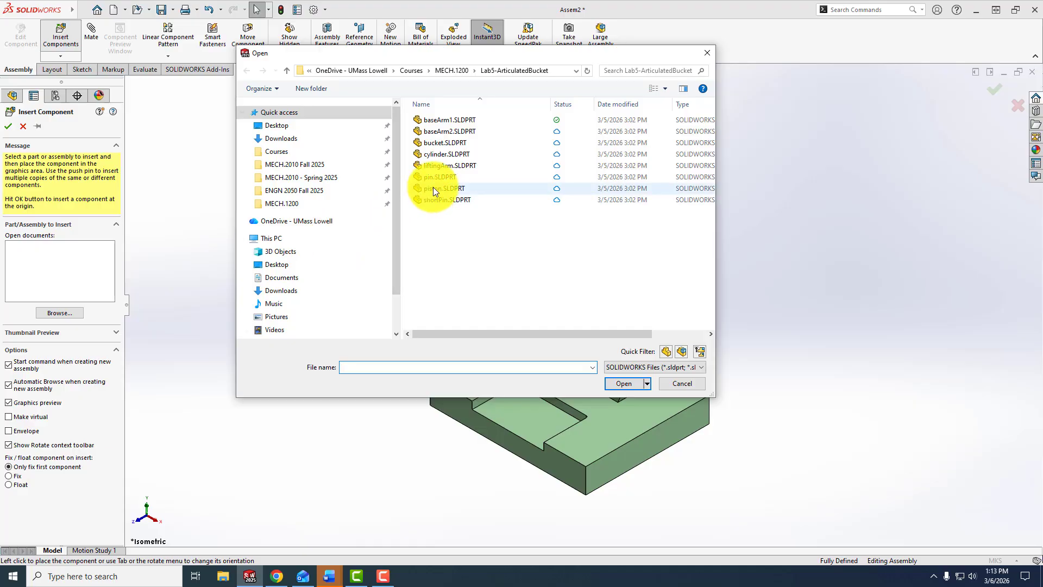
click(432, 188)
click(619, 383)
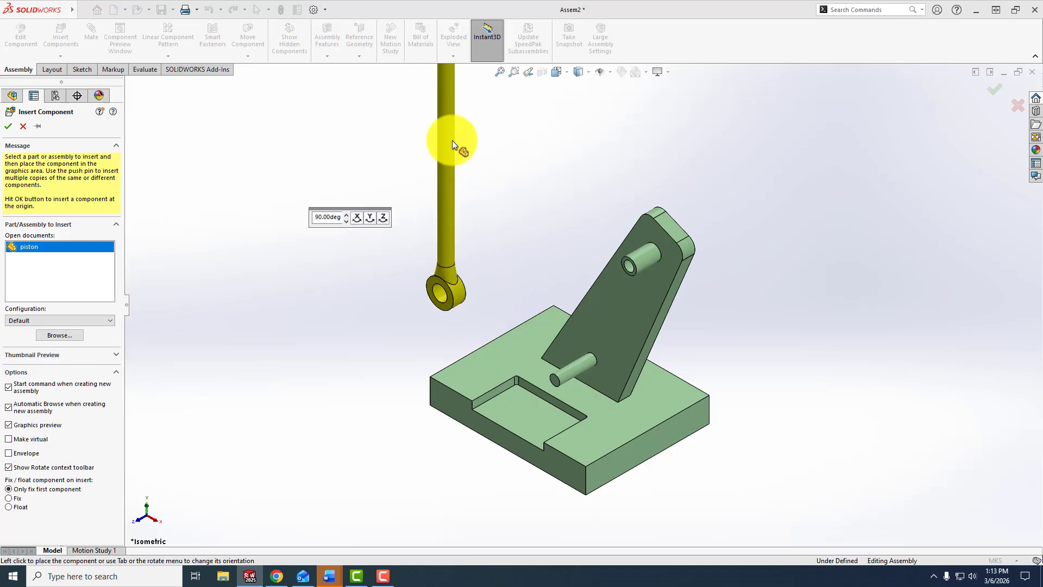
click(456, 136)
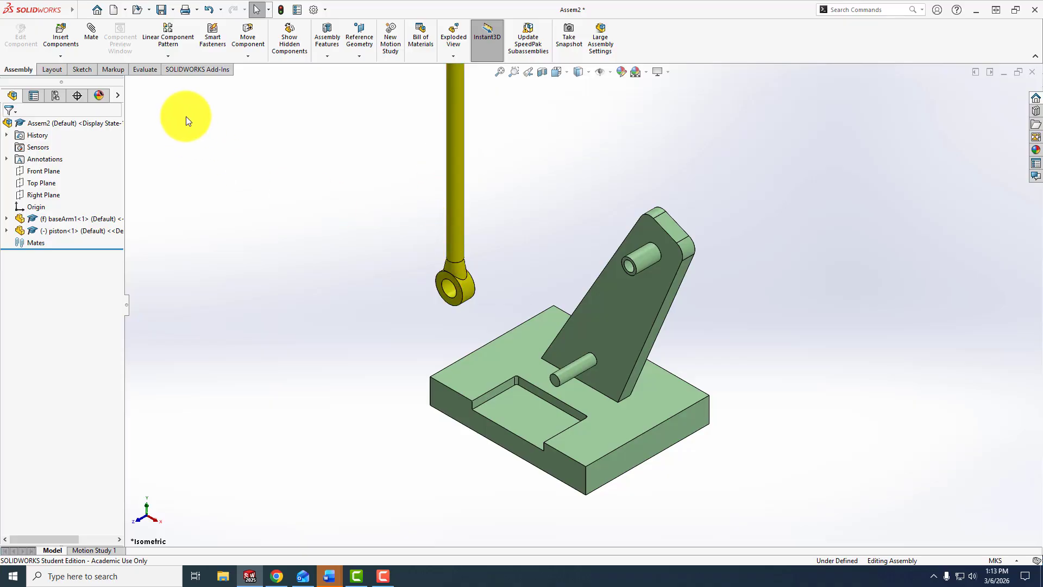
Step: Add a concentric mate between the piston's eye hole and the lower pin of baseArm1
click(91, 34)
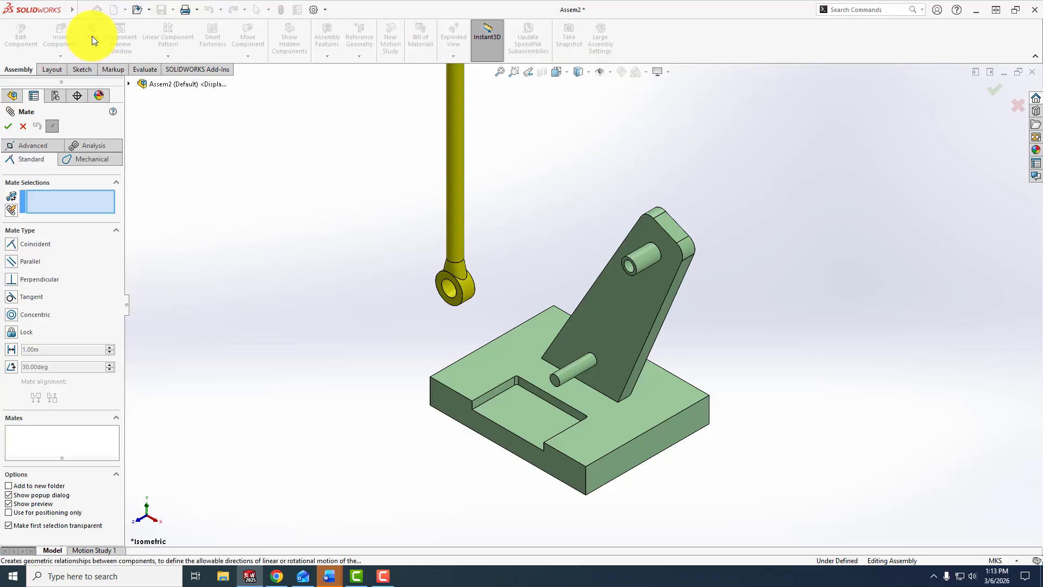
scroll(480, 314, down, 5)
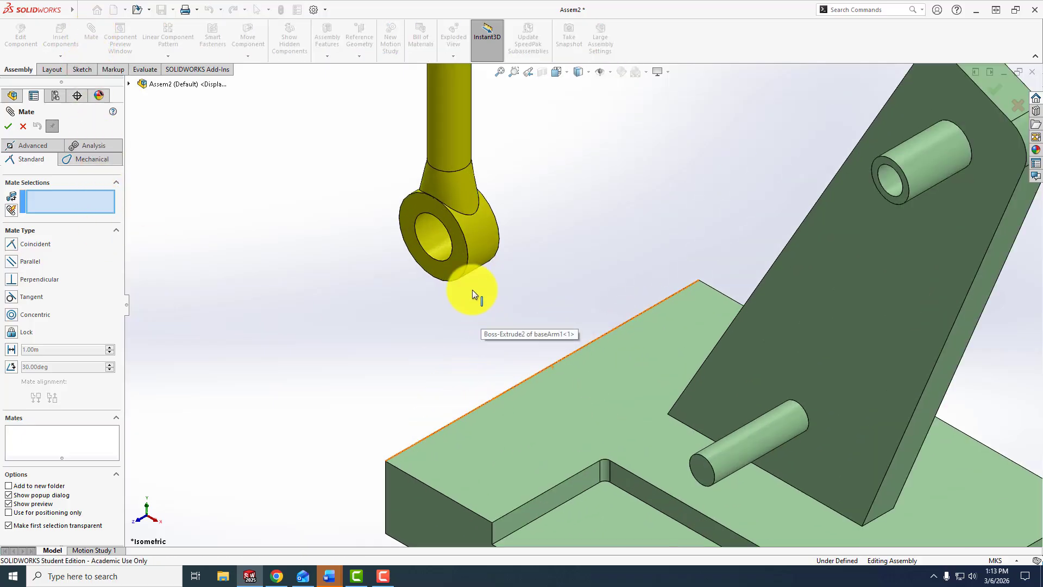
click(432, 241)
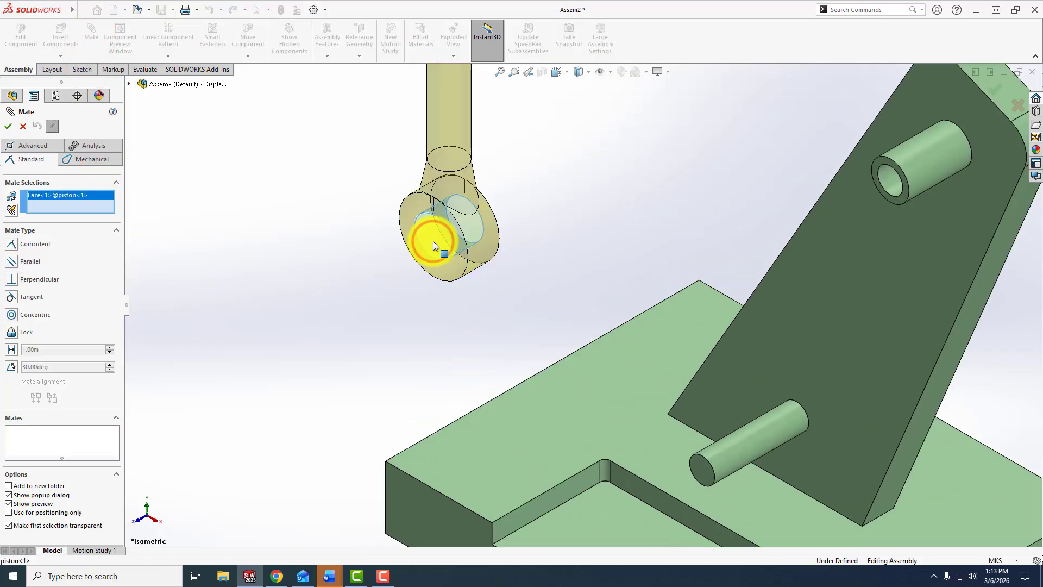
scroll(432, 241, up, 5)
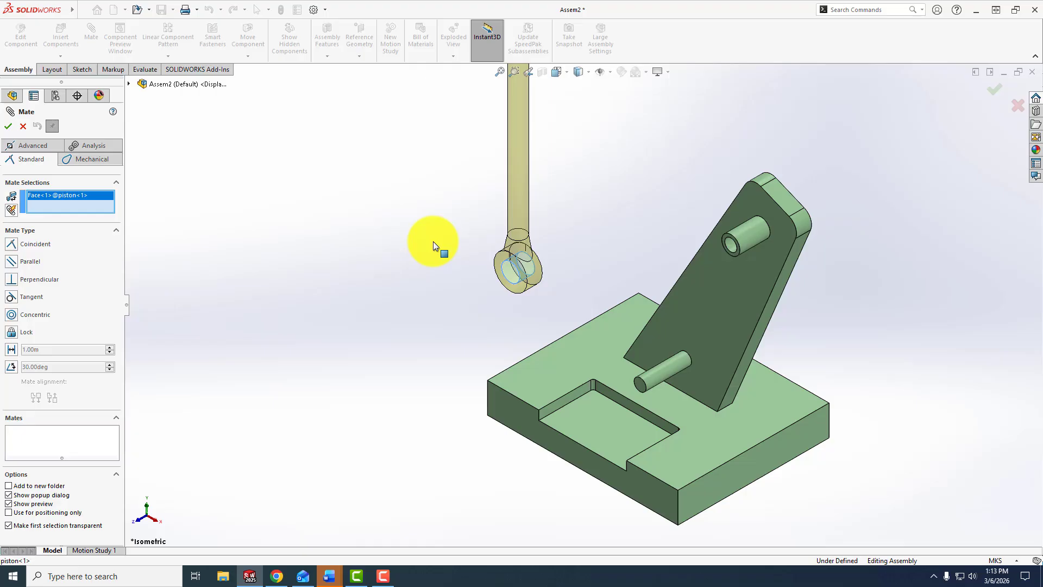
click(660, 374)
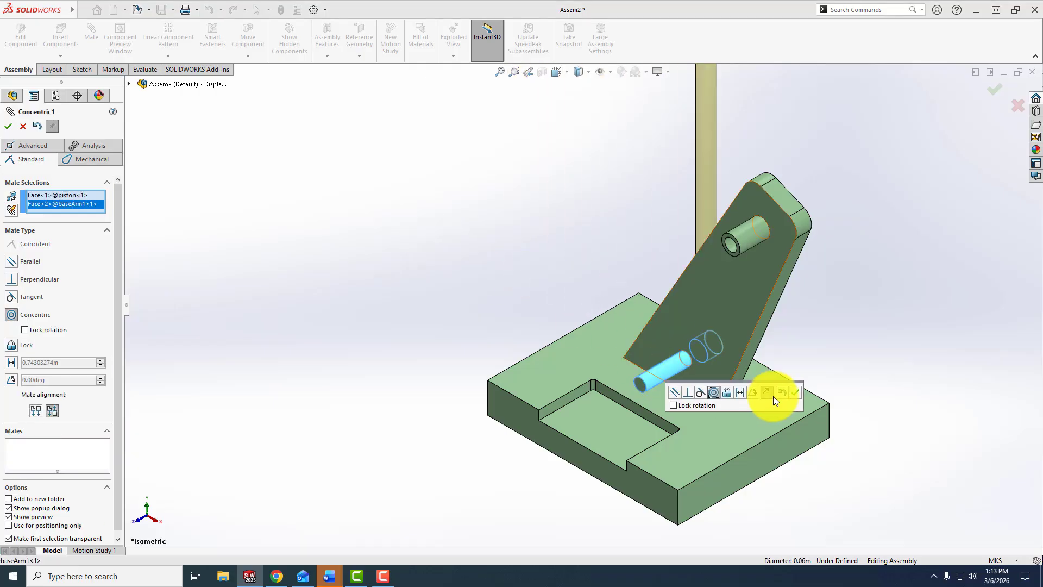
click(794, 392)
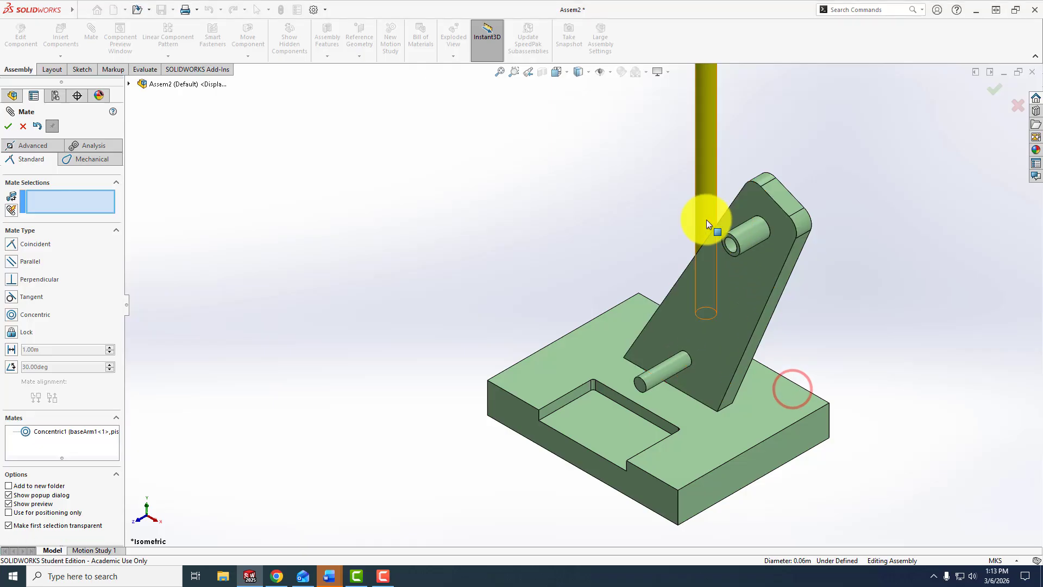
Step: Slide the piston out onto baseArm1's lower pin, tilt it slightly about the pin, and finish mating
drag(669, 223, 634, 238)
click(561, 237)
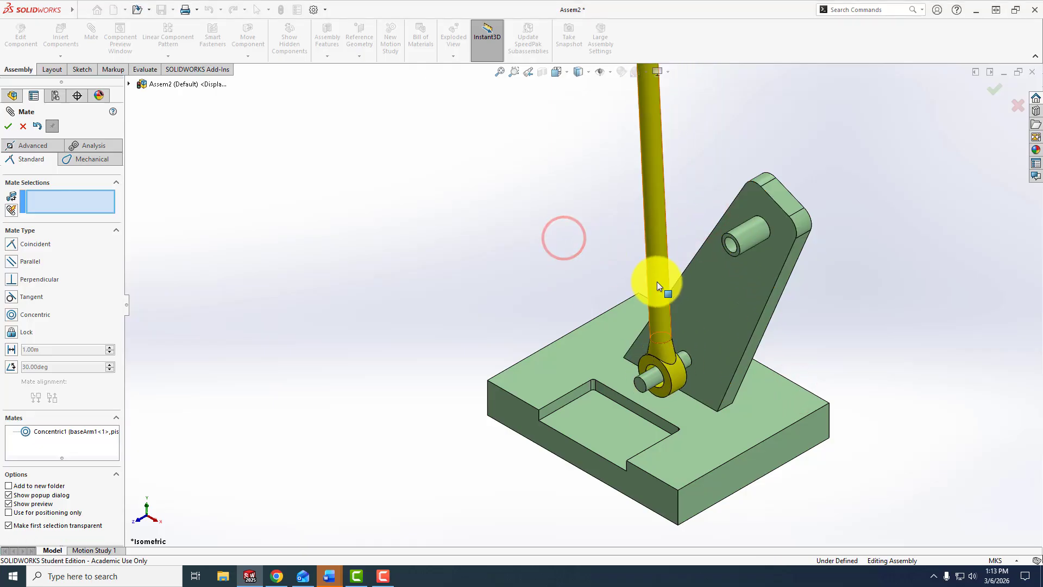
mouse_move(656, 281)
mouse_down()
mouse_move(680, 269)
mouse_move(662, 272)
mouse_up()
scroll(575, 263, up, 3)
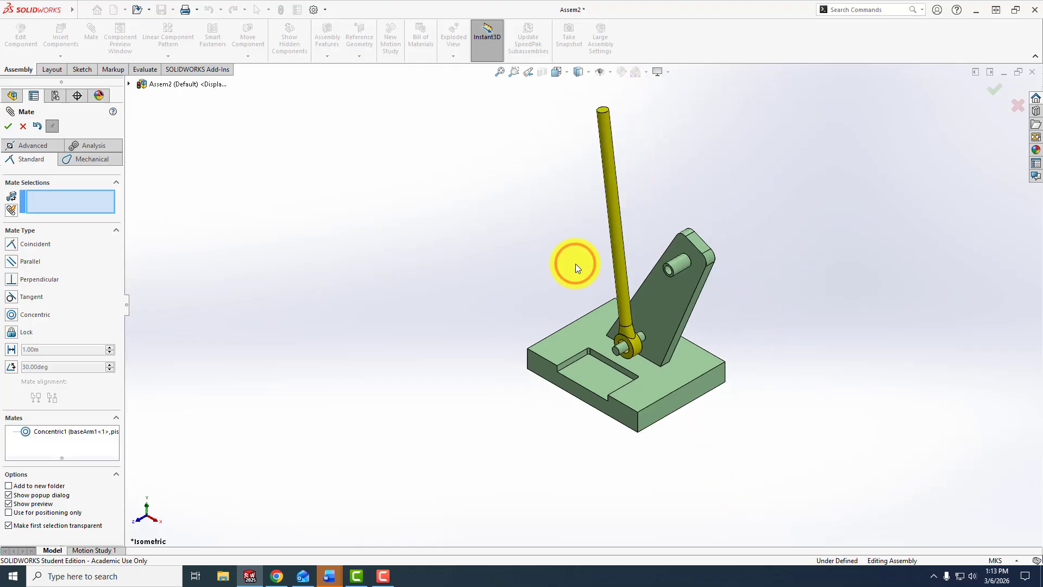
click(12, 126)
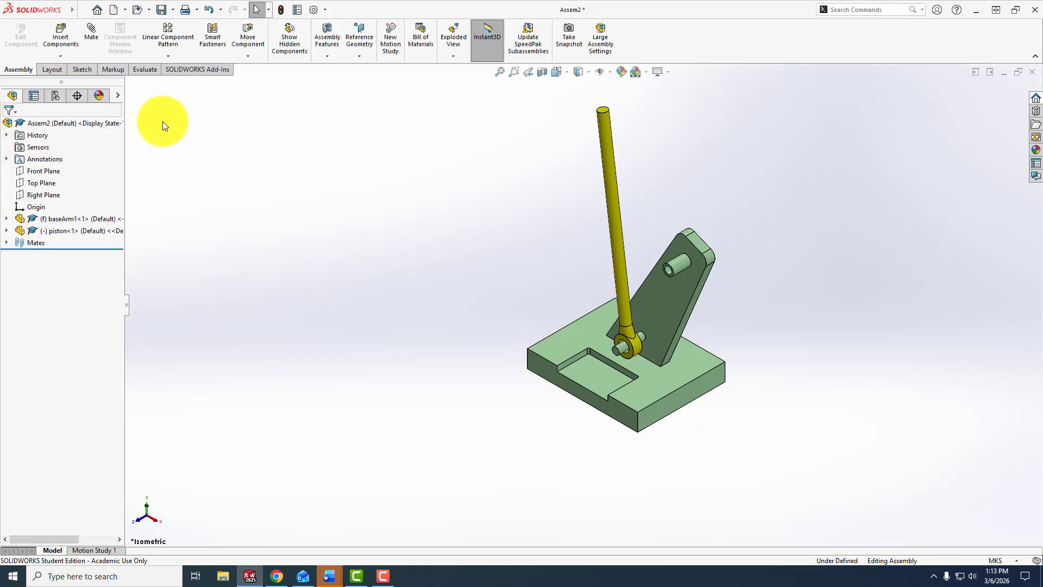
Step: Insert baseArm2.SLDPRT and place it freely beside the piston, away from the base
click(56, 31)
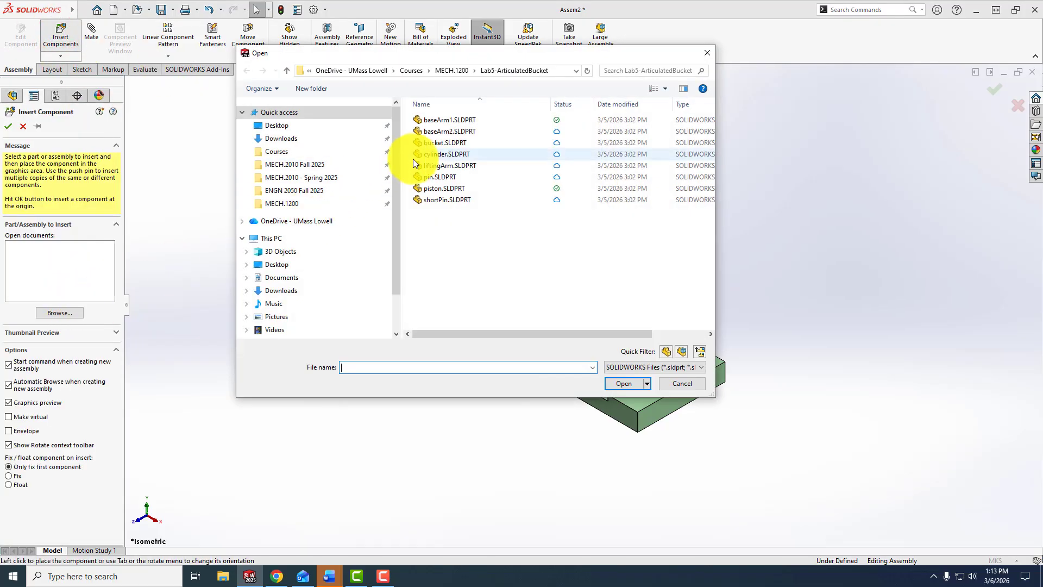
click(433, 130)
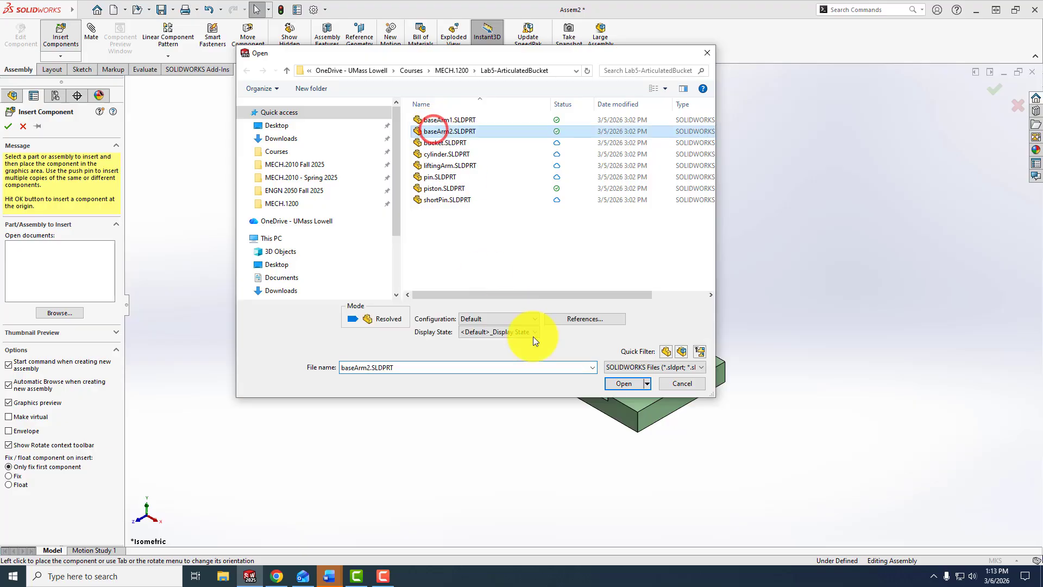
click(624, 383)
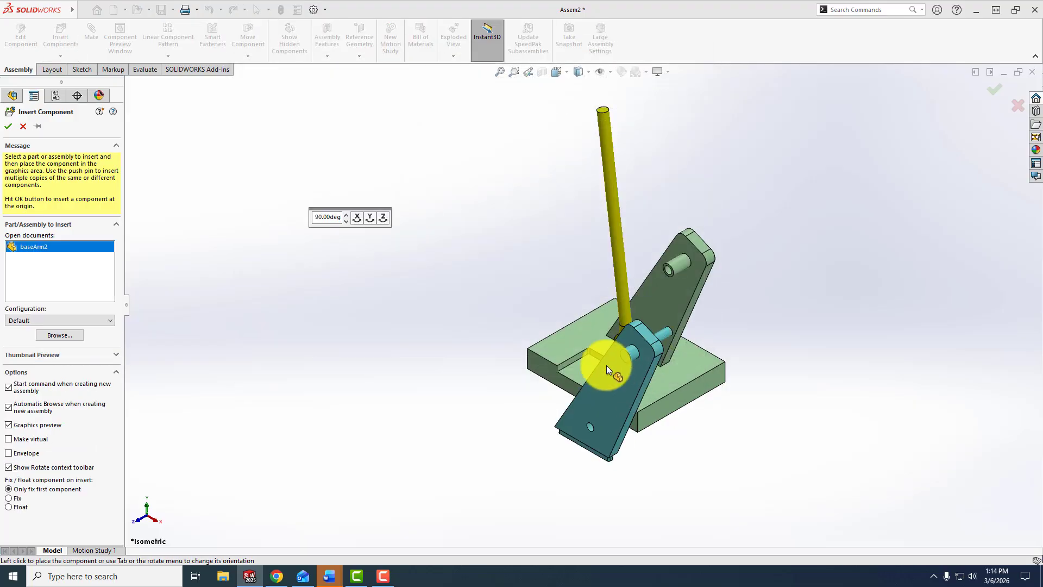
click(507, 241)
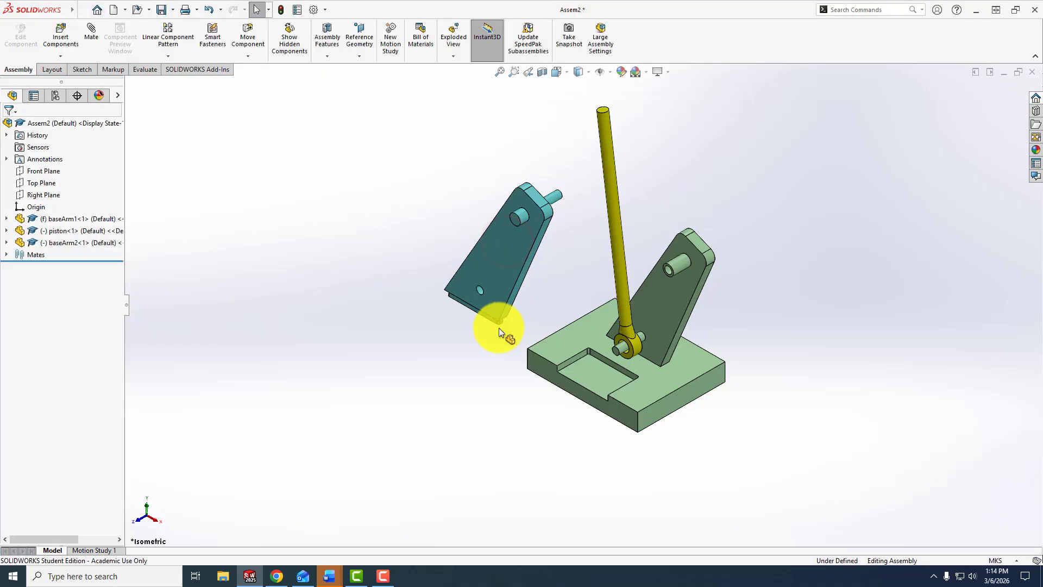
Step: Mate baseArm2's upper pin concentric with baseArm1's hollow upper boss, and swing baseArm2 down about that axis towards the base recess
click(91, 34)
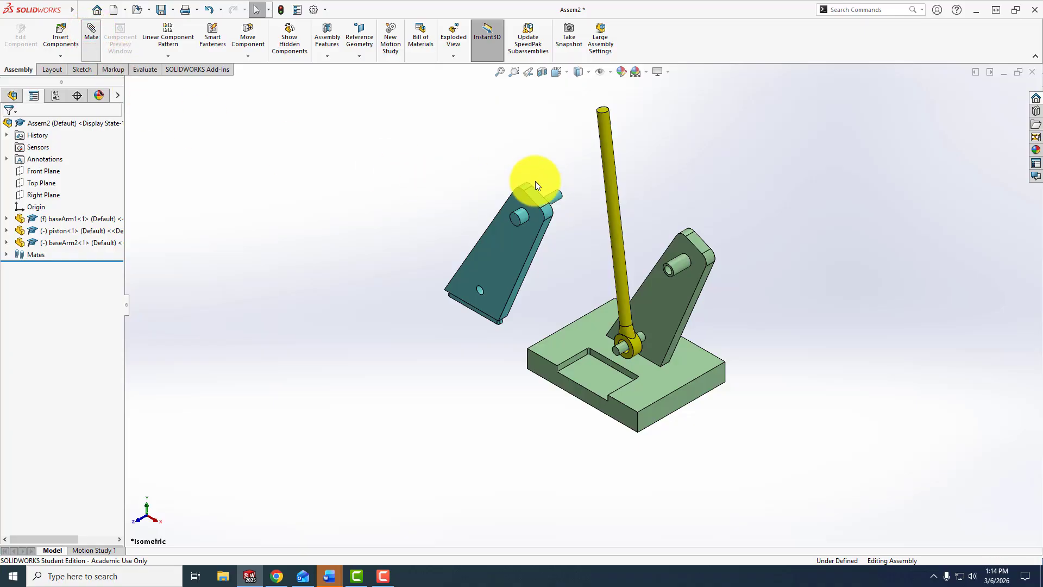
scroll(642, 226, down, 4)
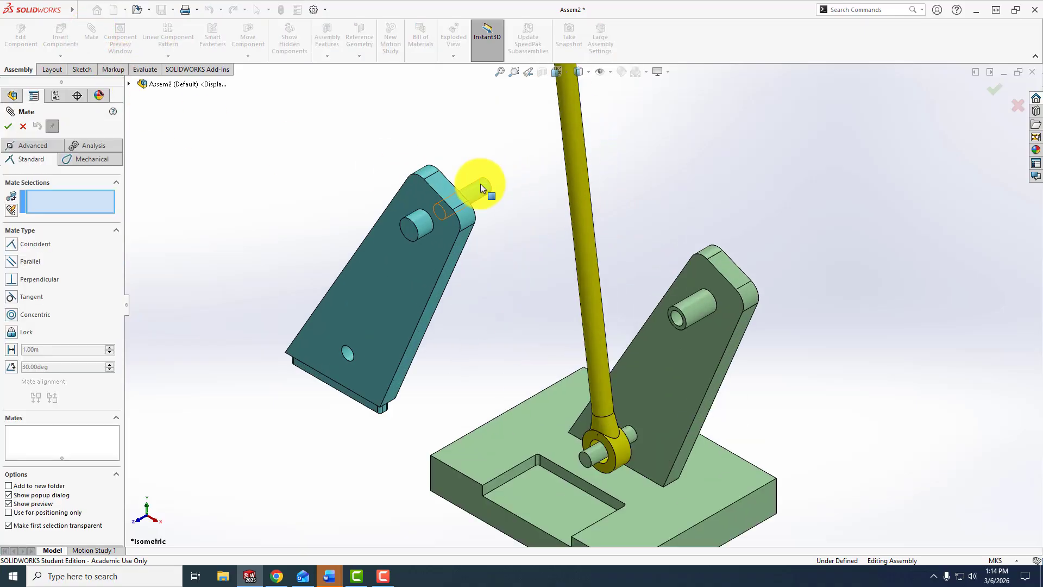
click(476, 187)
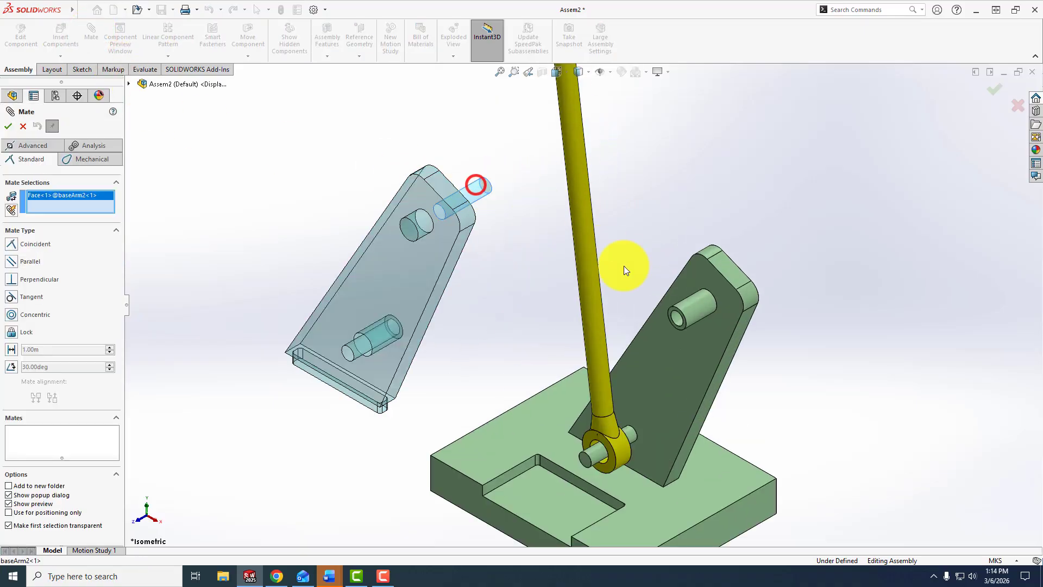
click(683, 302)
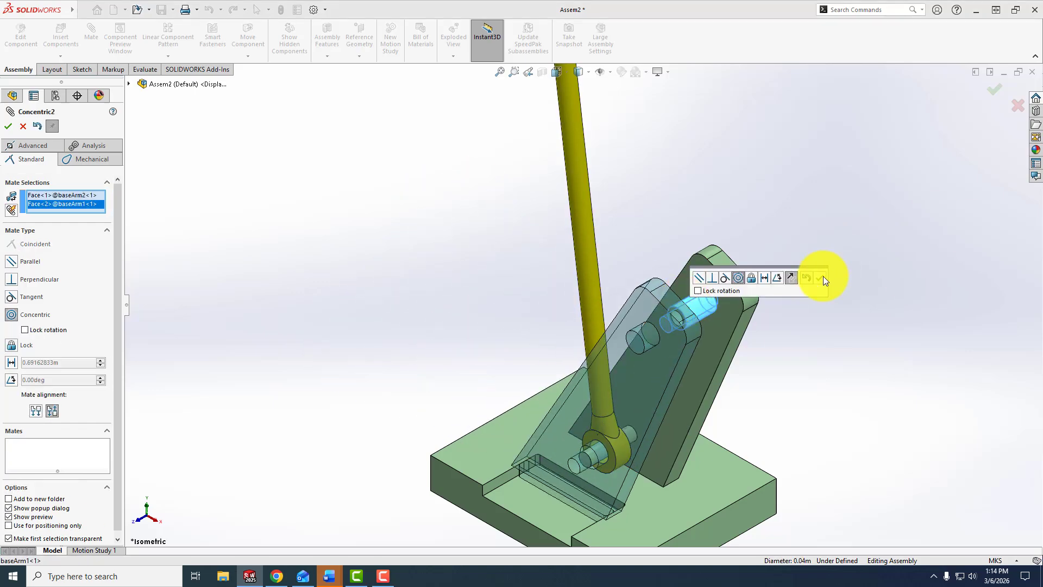
click(819, 277)
drag(660, 365, 578, 386)
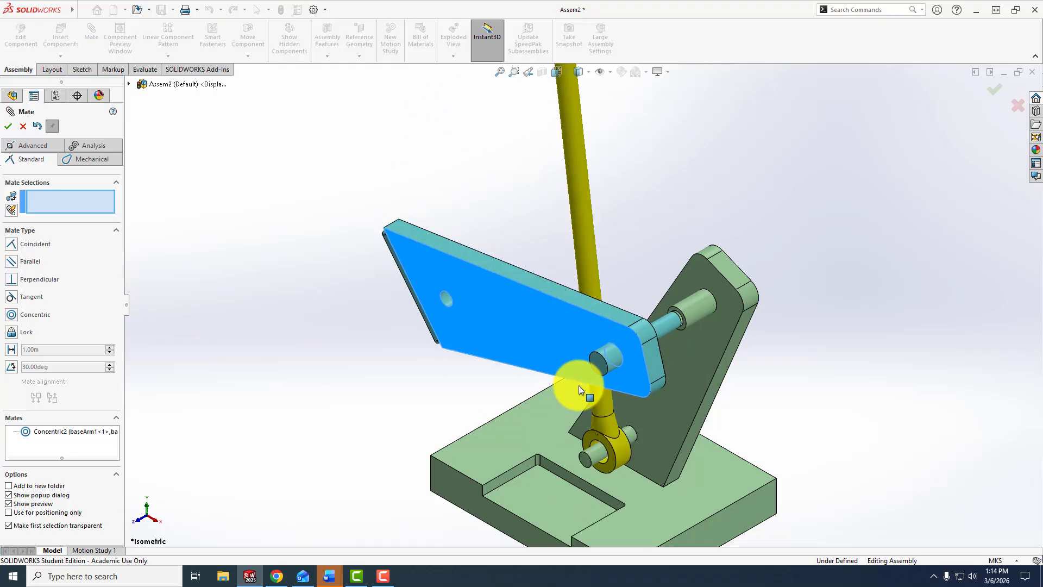
drag(504, 351, 579, 465)
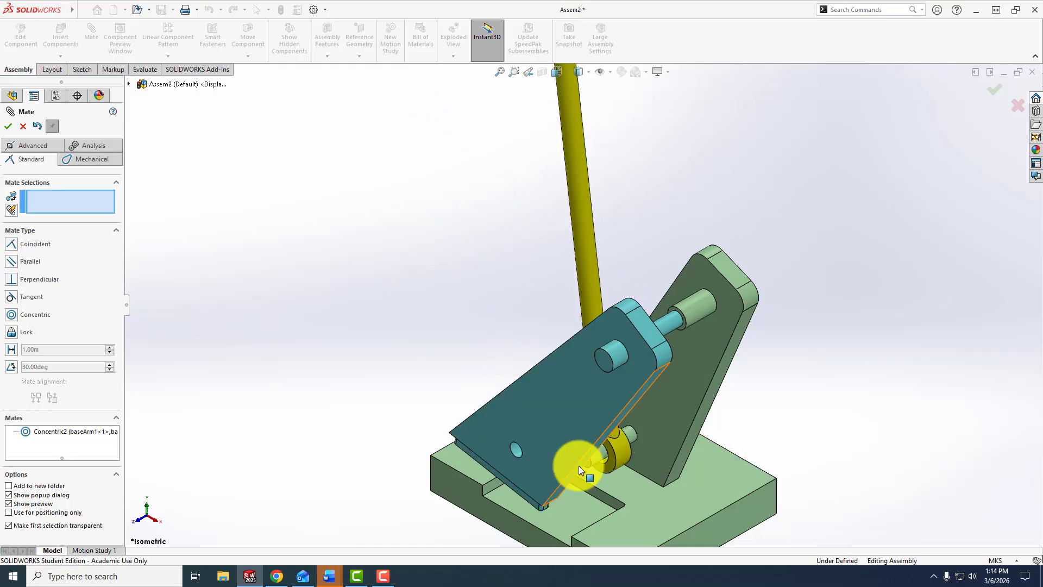
Step: Mate the inner side face of baseArm2's bottom tab coincident with the facing inner wall of the base recess
middle_drag(566, 447, 685, 473)
scroll(519, 314, down, 5)
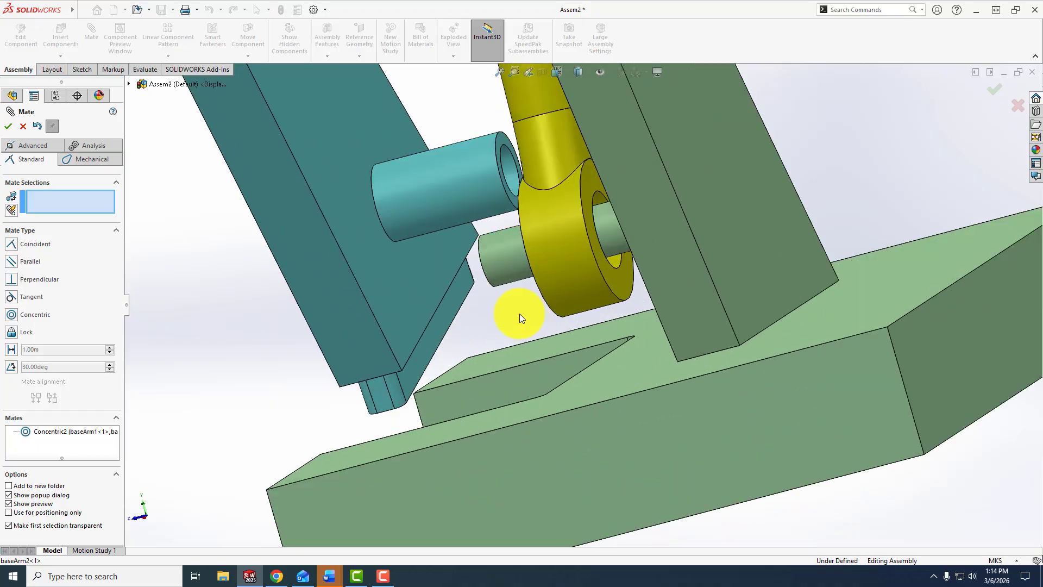
click(442, 320)
scroll(461, 321, up, 5)
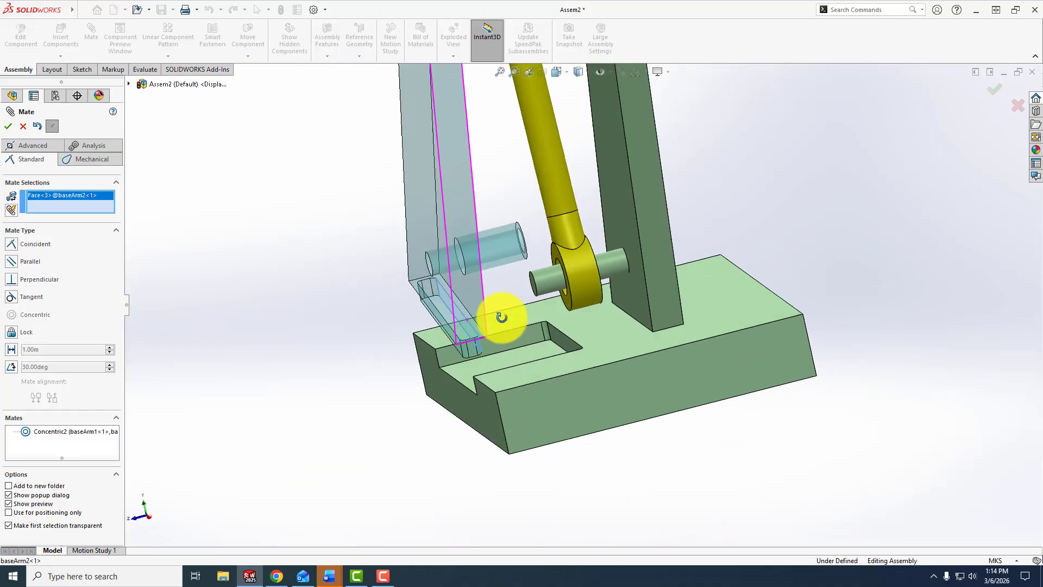
middle_drag(495, 315, 520, 329)
click(518, 343)
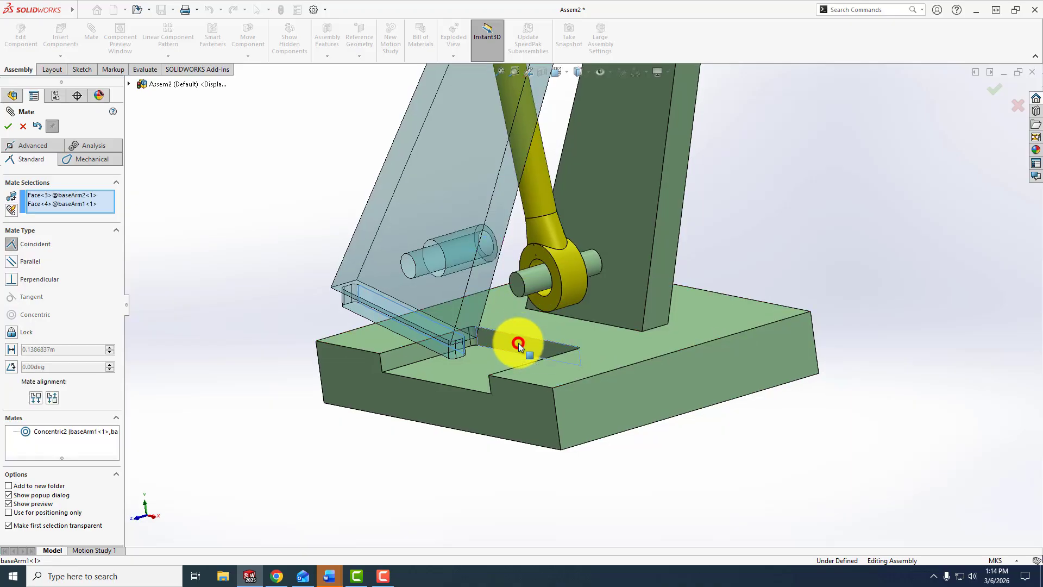
click(506, 362)
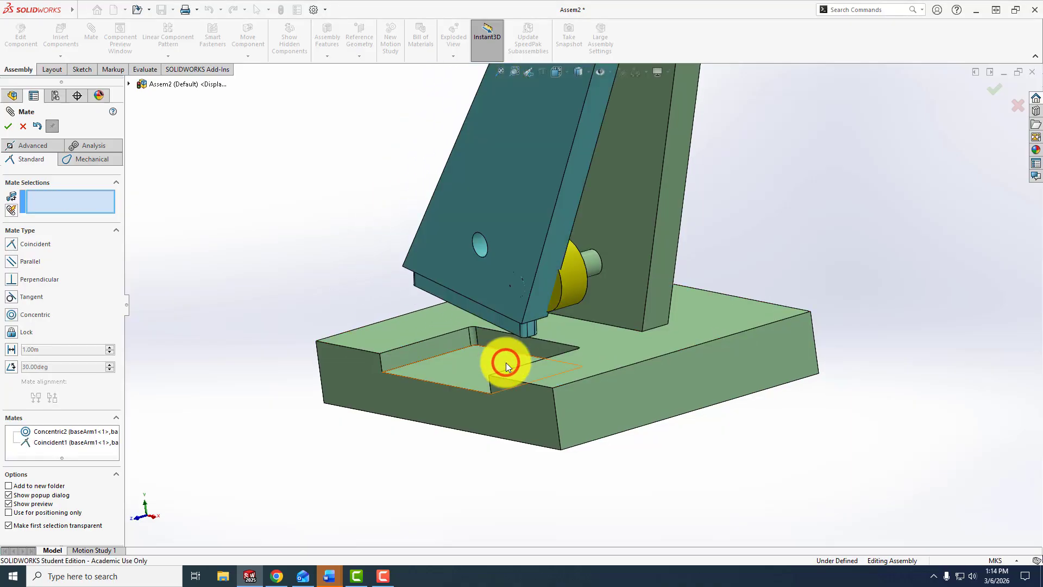
Step: Swing baseArm2 up about its upper pin, and mate its lower hollow boss concentric with baseArm1's lower pin
click(523, 200)
drag(489, 223, 456, 227)
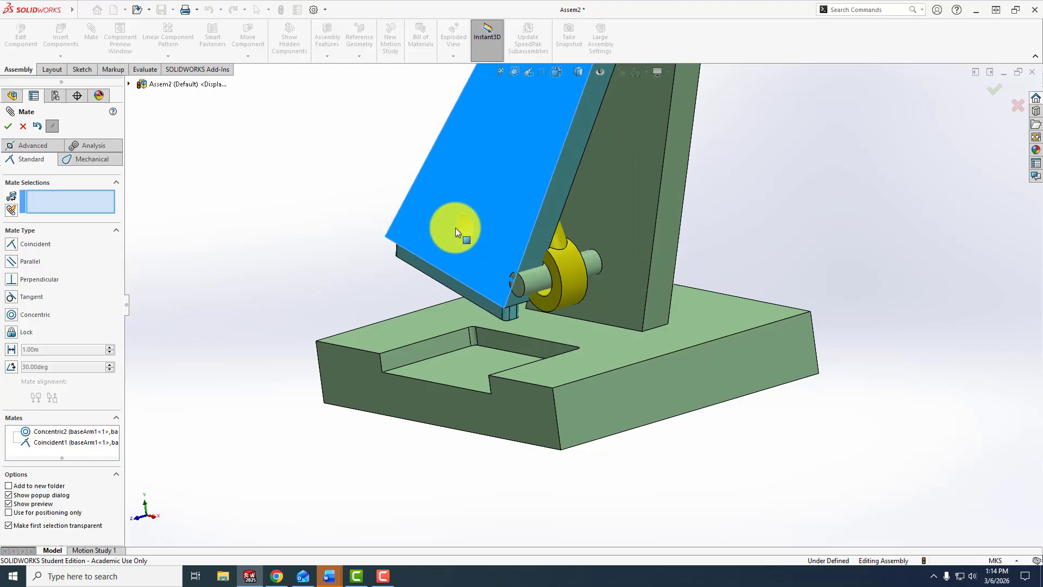
middle_drag(455, 227, 706, 318)
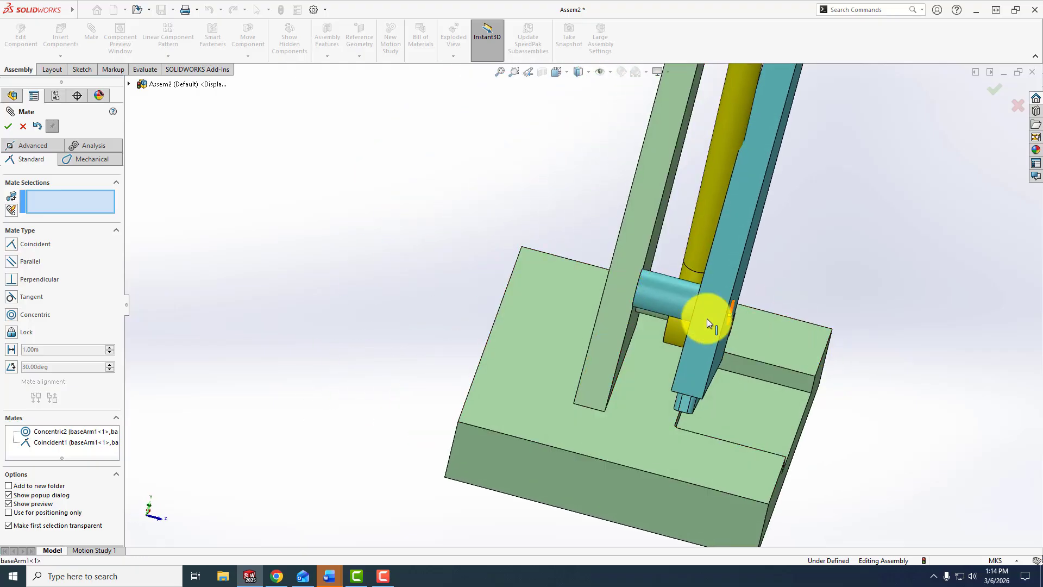
click(657, 294)
middle_drag(803, 374, 679, 312)
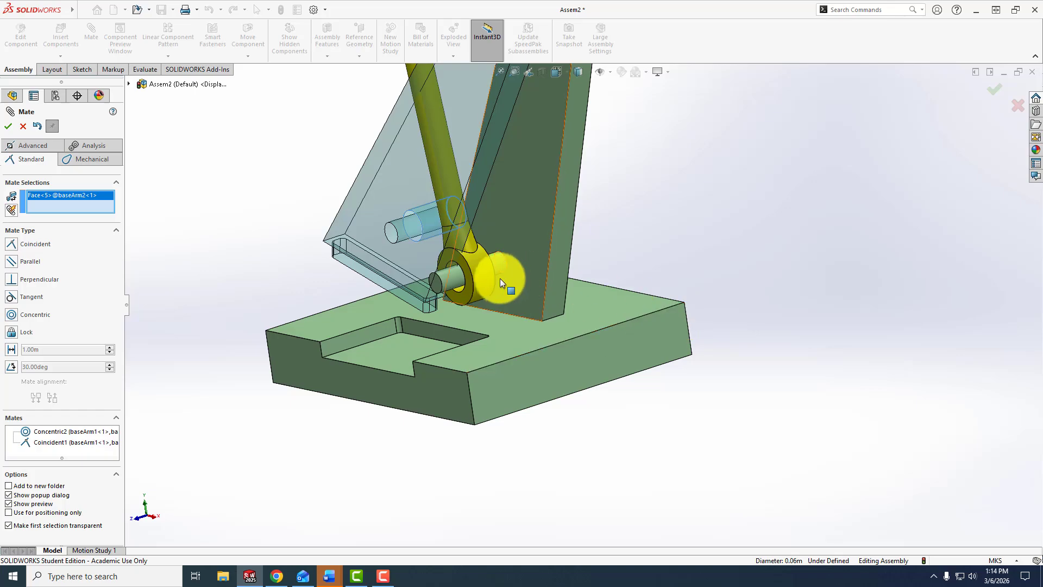
click(444, 273)
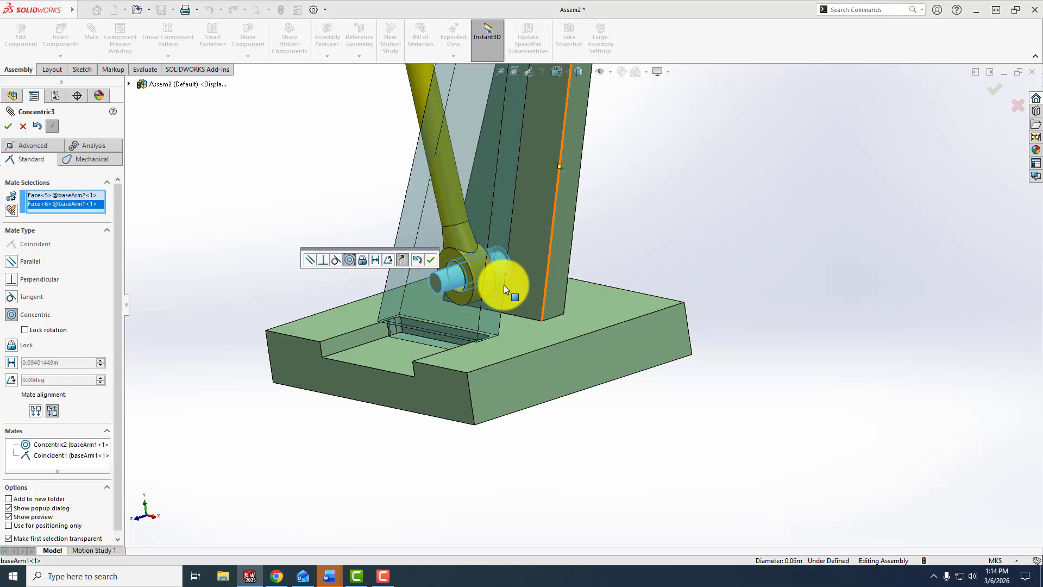
click(430, 260)
Step: In the Right view, slide the piston along its pin to midway between the two base arms, and finish mating
scroll(576, 353, up, 5)
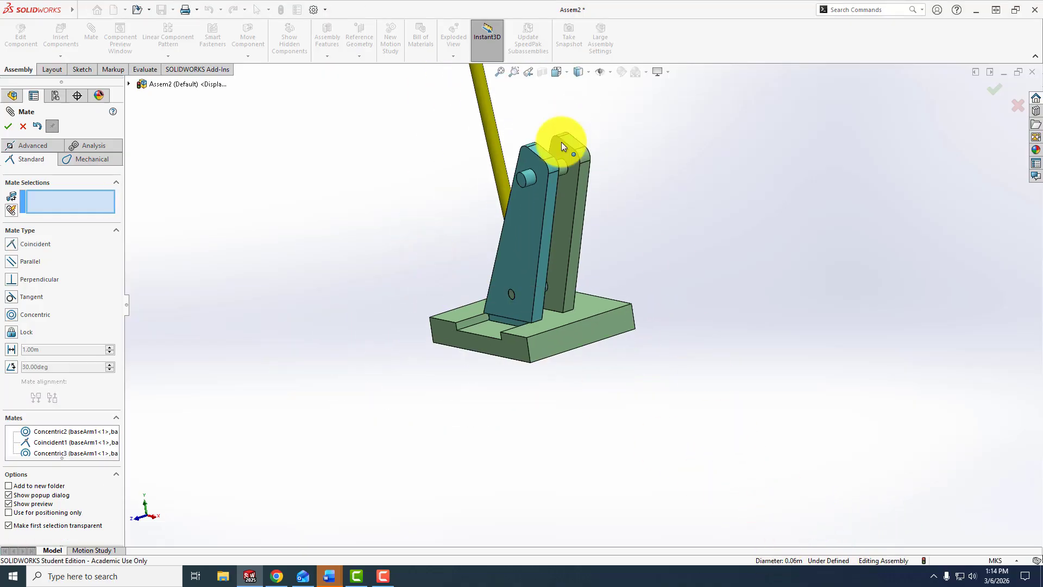
click(556, 74)
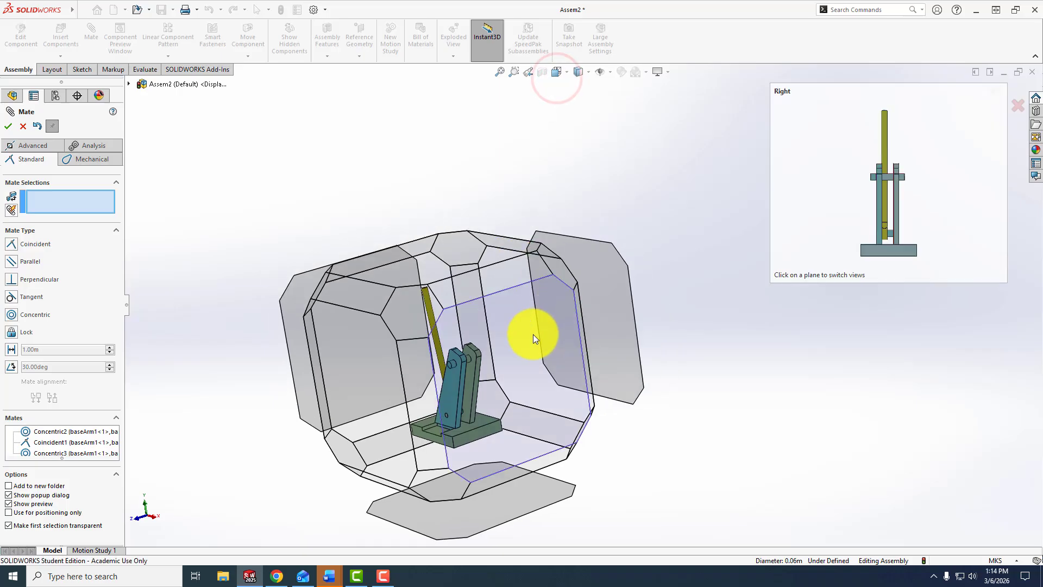
click(533, 334)
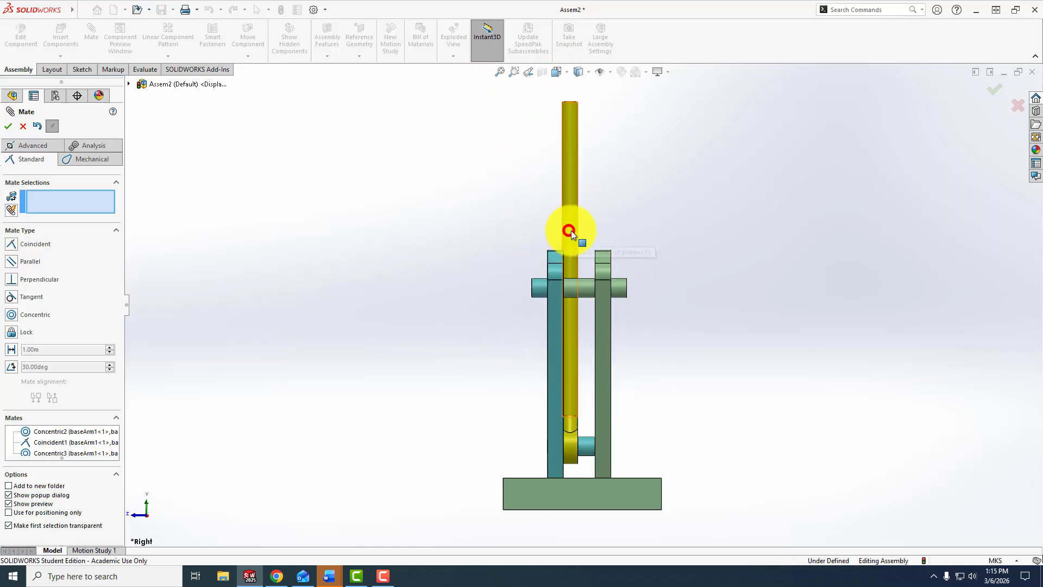
click(571, 231)
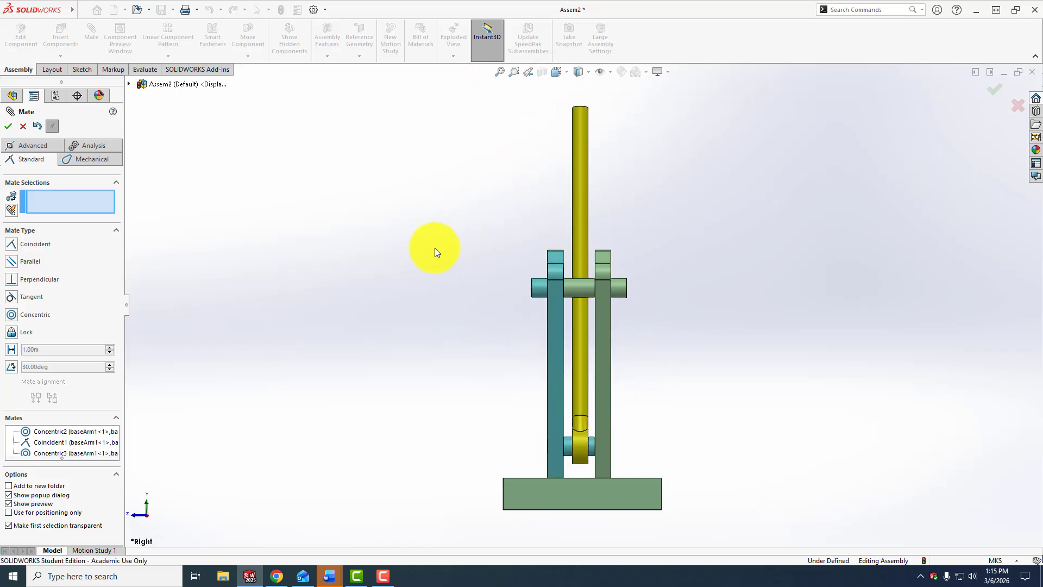
middle_drag(360, 272, 451, 340)
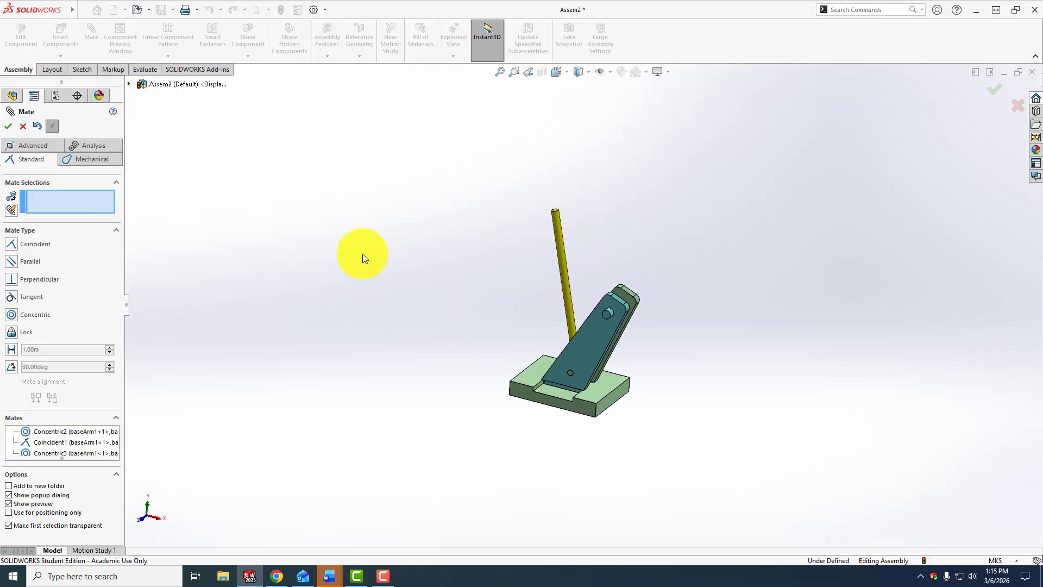
click(8, 126)
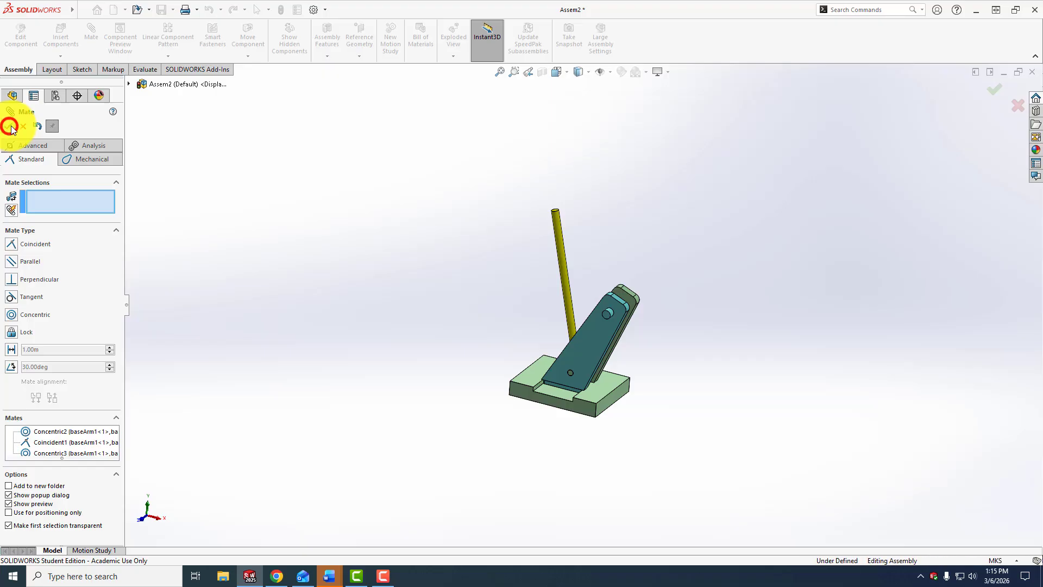
Step: Insert liftingArm.SLDPRT and place it freely above the base assembly
click(51, 35)
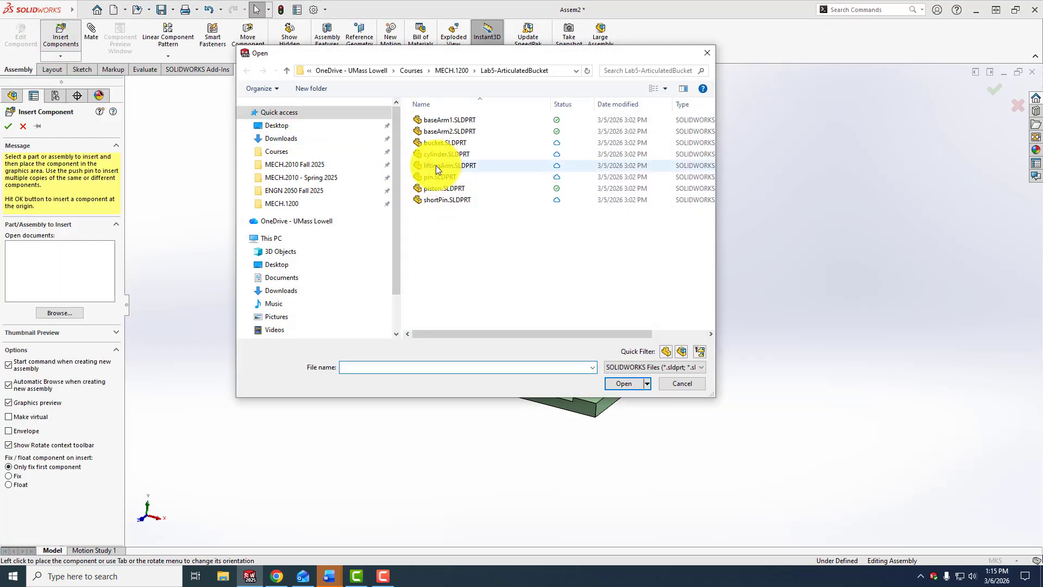
click(435, 165)
click(624, 384)
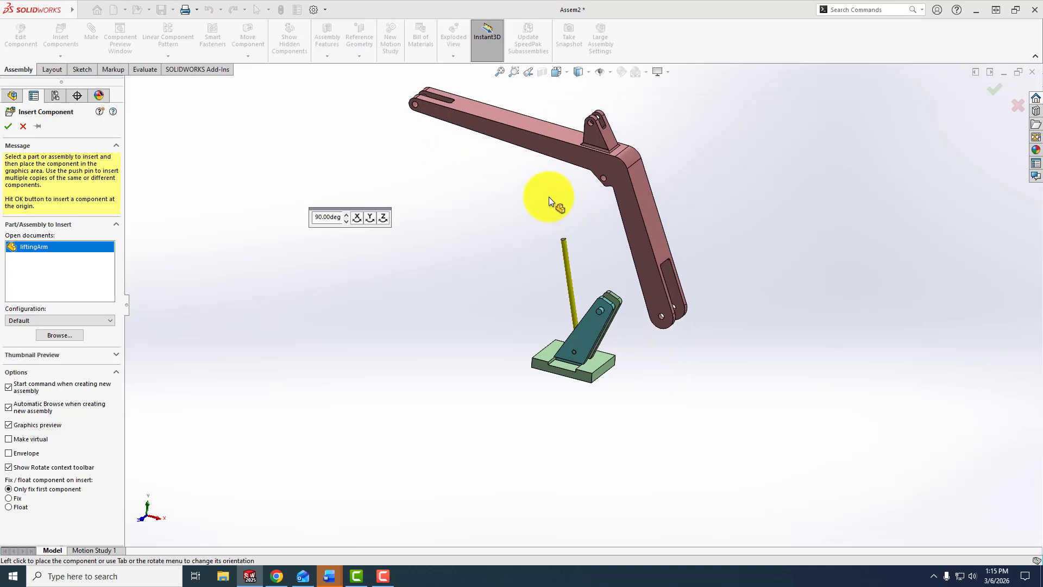
click(549, 196)
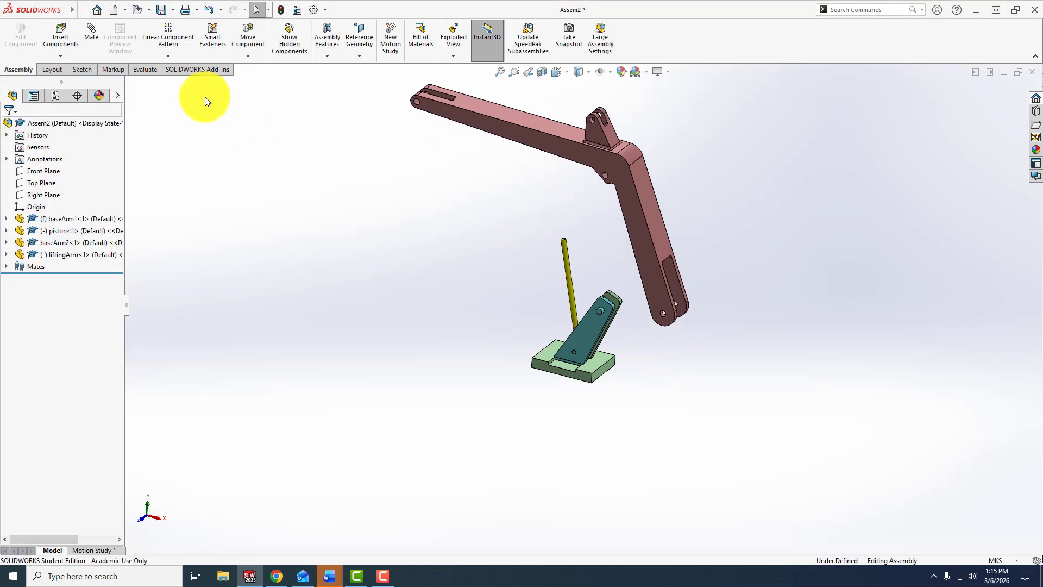
Step: Add a concentric mate between the hole at liftingArm's lower fork end and baseArm2's upper pin
click(89, 38)
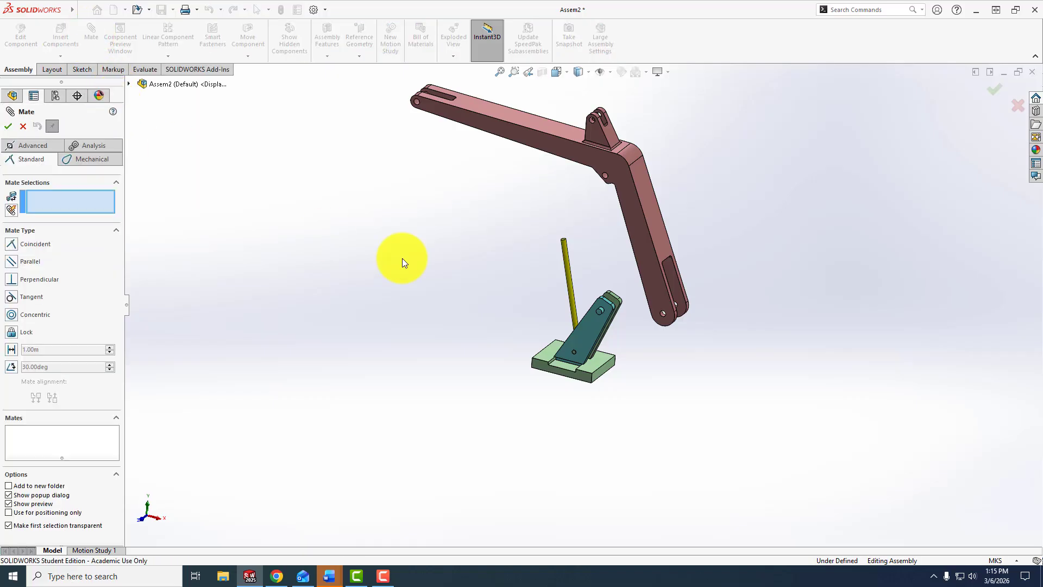
scroll(659, 301, down, 6)
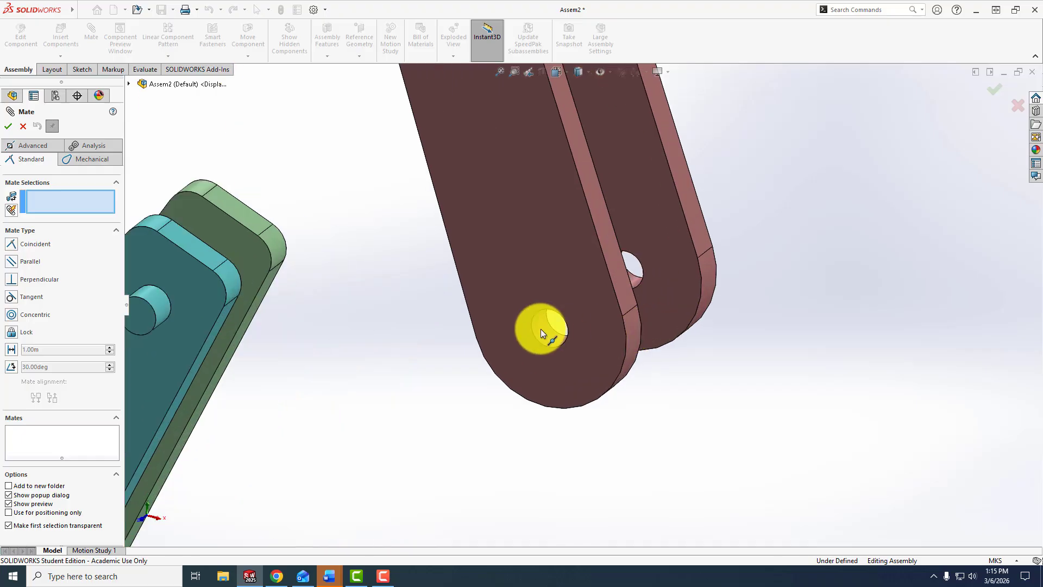
click(535, 332)
scroll(536, 332, up, 5)
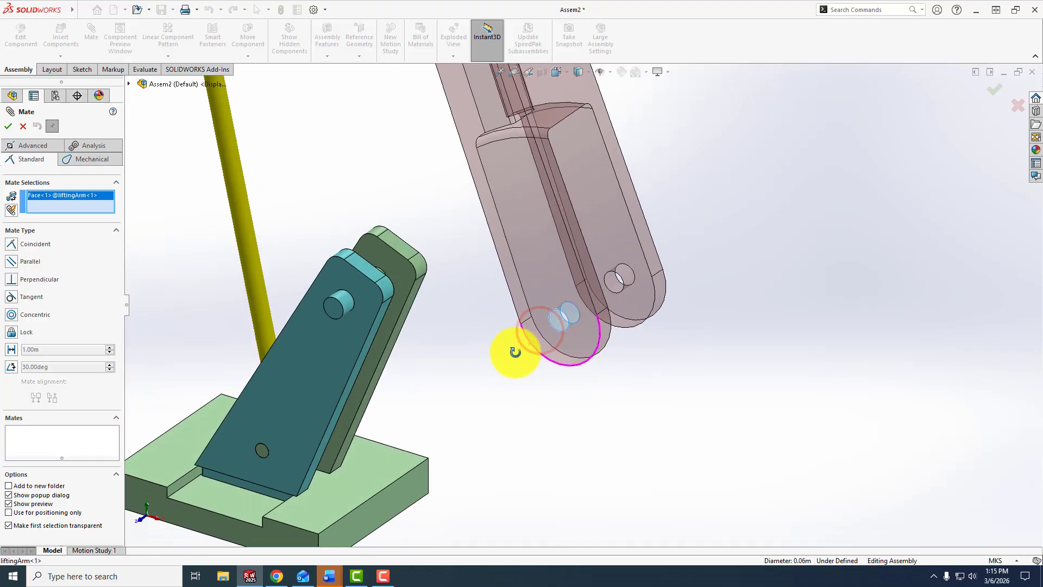
click(347, 299)
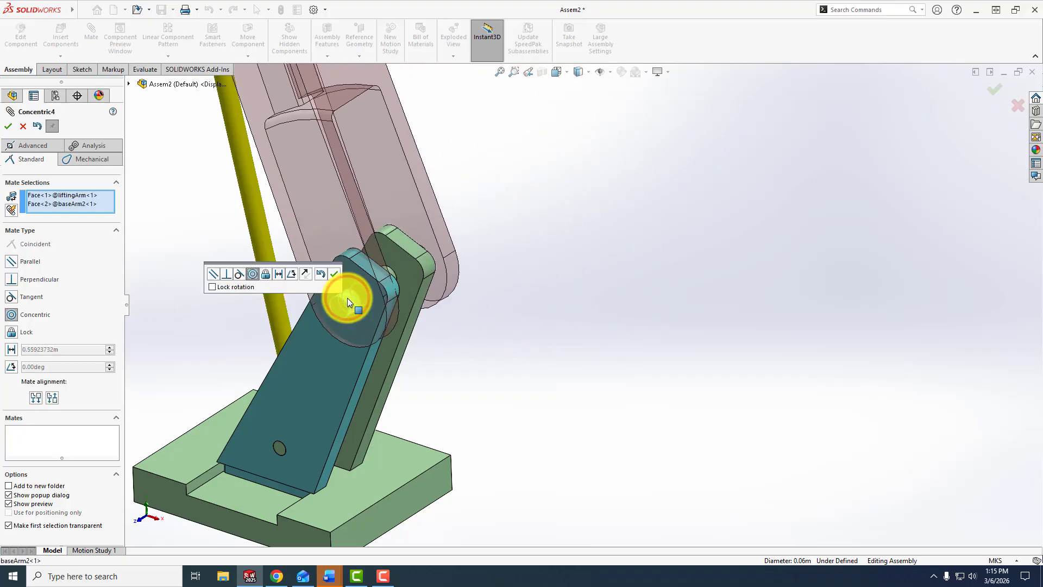
click(334, 271)
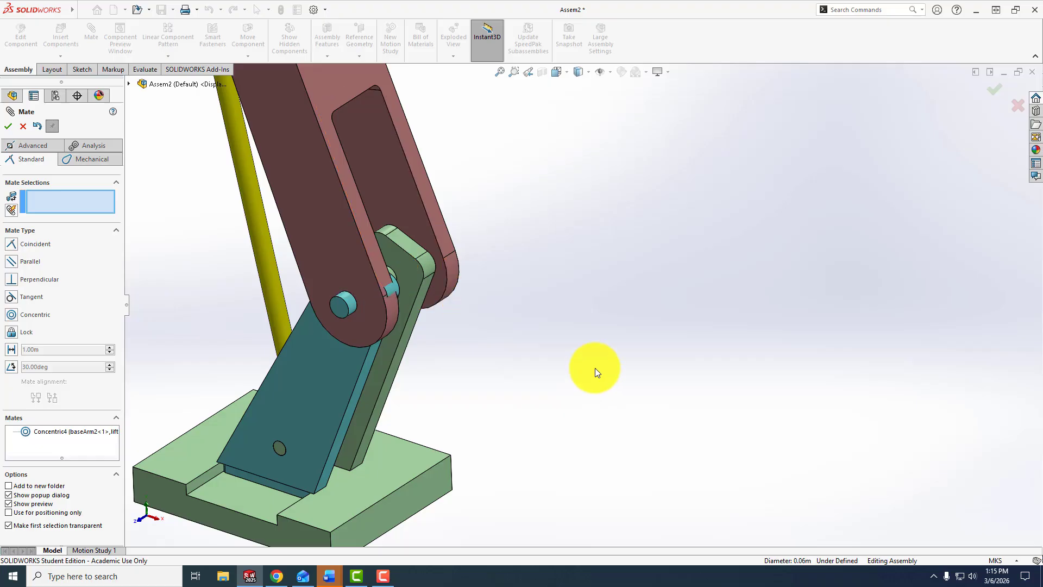
Step: Slide liftingArm outward along the pin, and mate its fork's inner face coincident with baseArm2's outer face
middle_drag(596, 368, 489, 326)
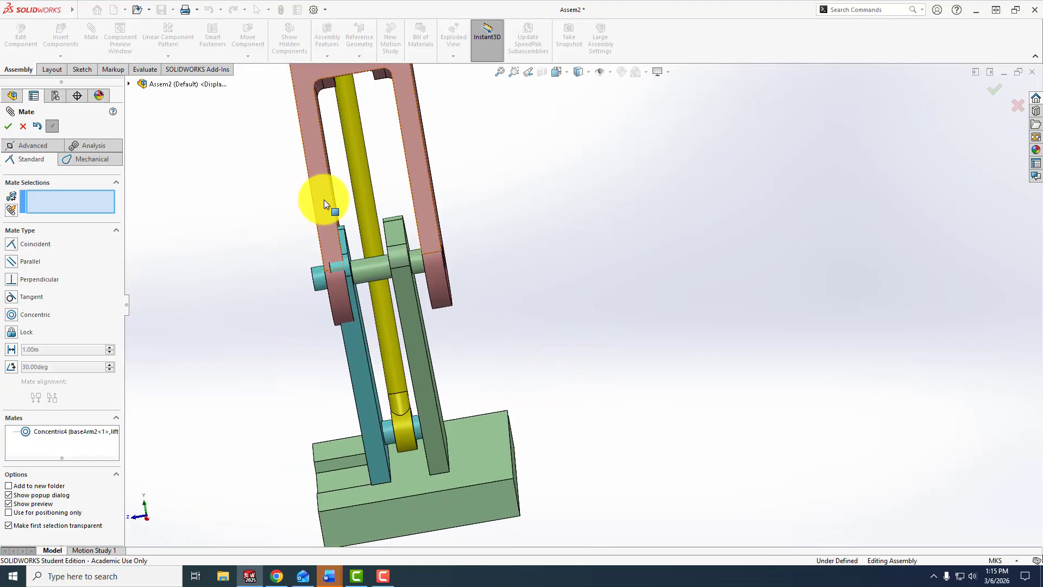
drag(315, 203, 287, 220)
click(242, 242)
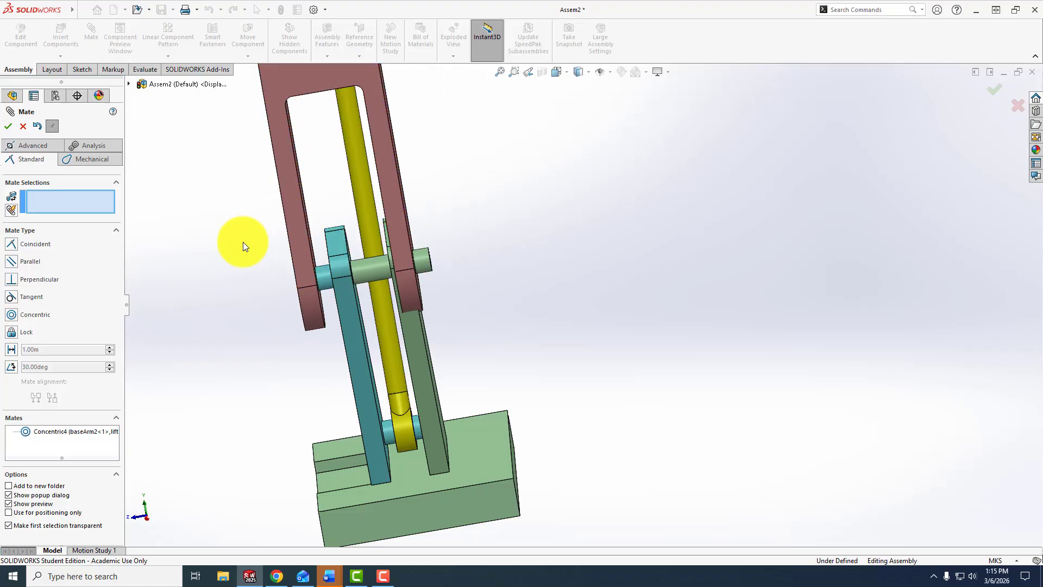
middle_drag(250, 244, 283, 212)
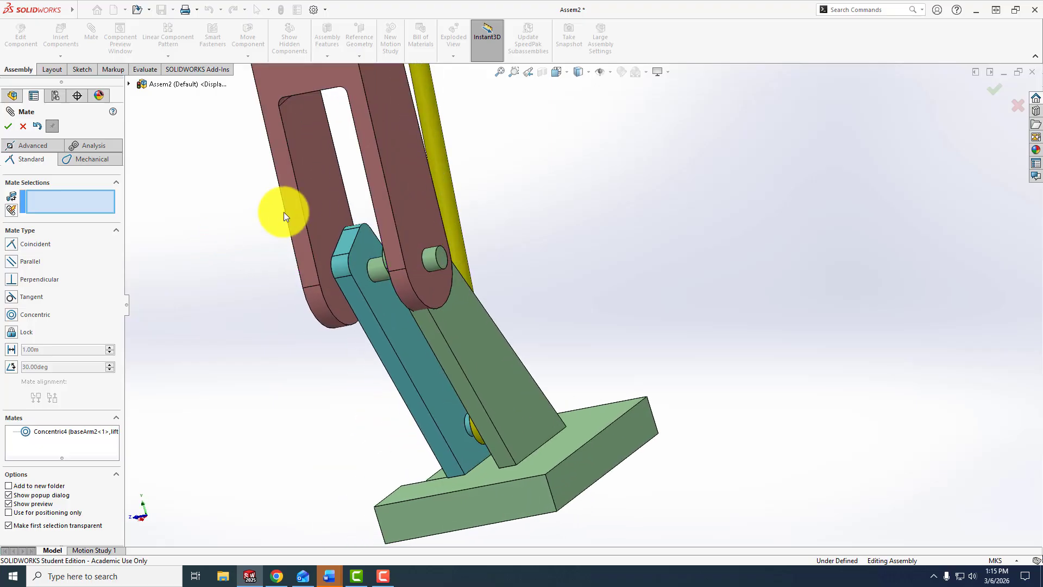
click(313, 186)
middle_drag(278, 211, 302, 205)
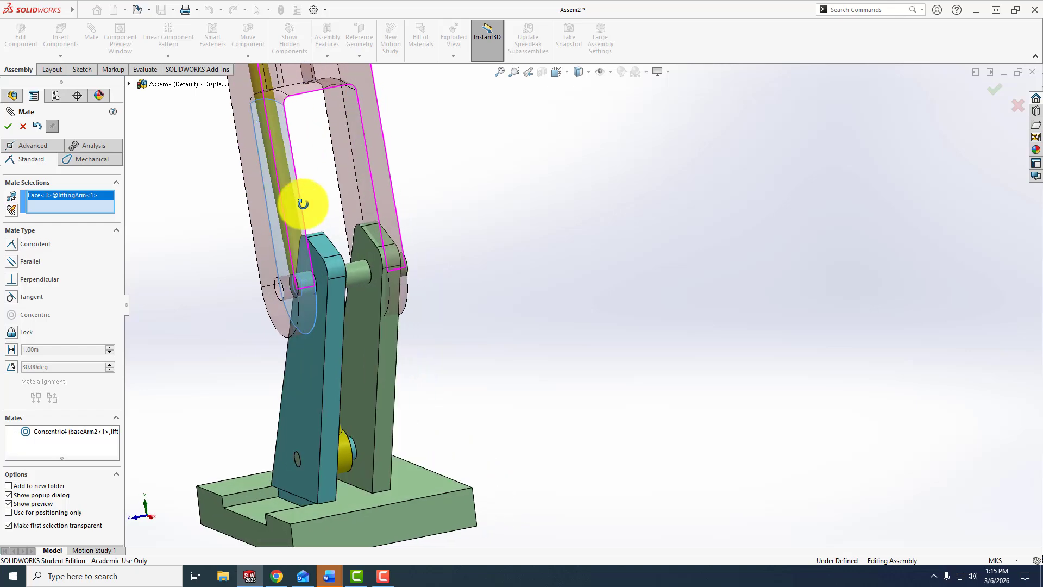
click(304, 374)
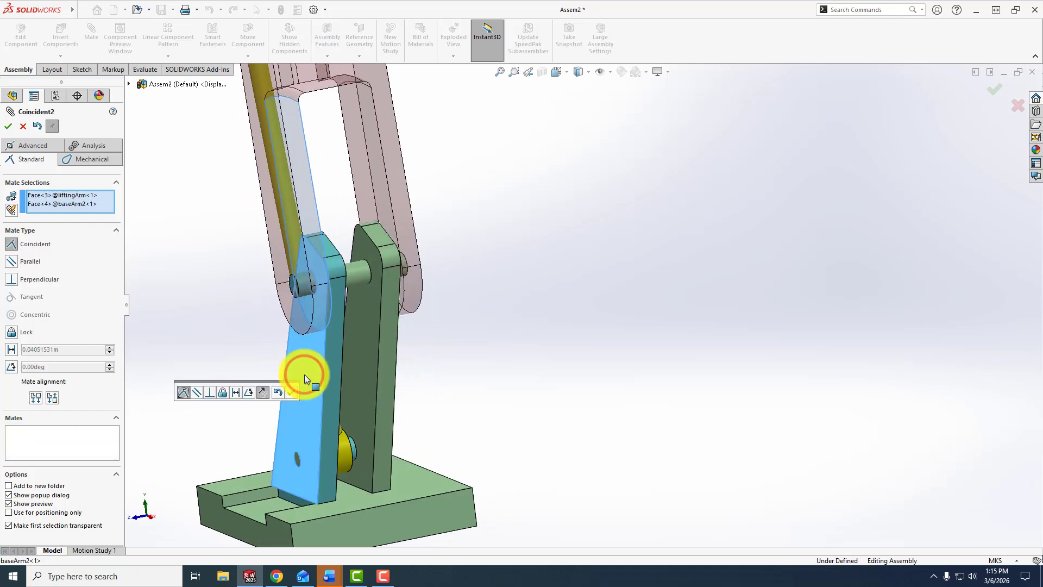
click(294, 391)
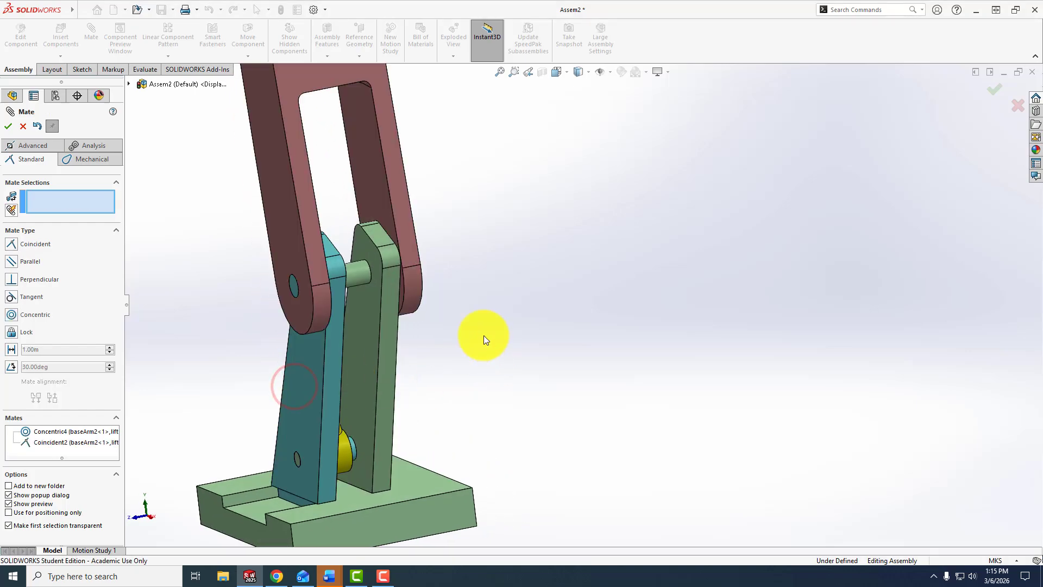
Step: Check the arm alignment in the Right view, and swing liftingArm slightly about baseArm2's upper pin
click(557, 72)
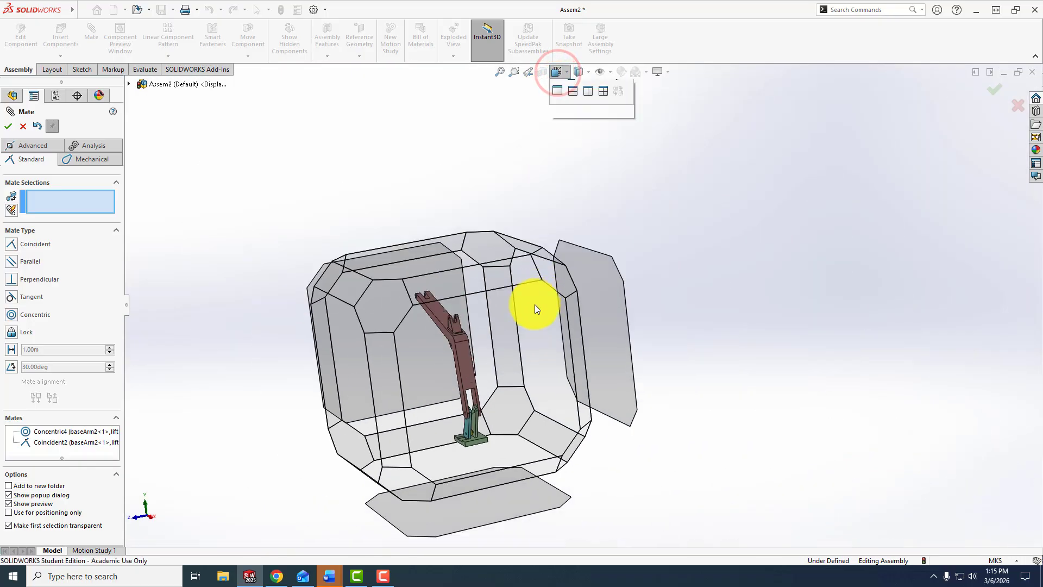
click(536, 313)
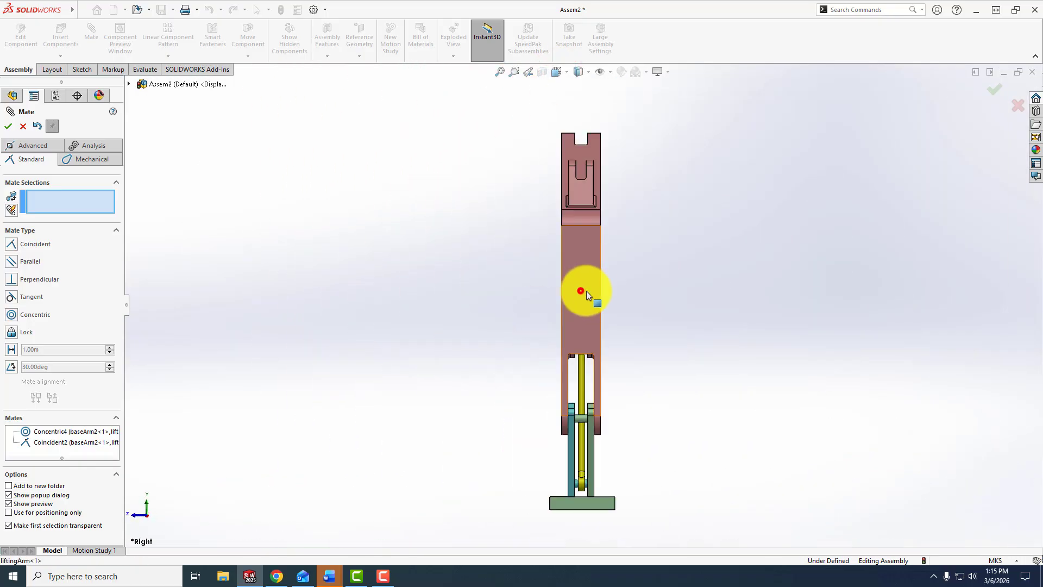
middle_drag(510, 298, 633, 280)
drag(692, 273, 690, 295)
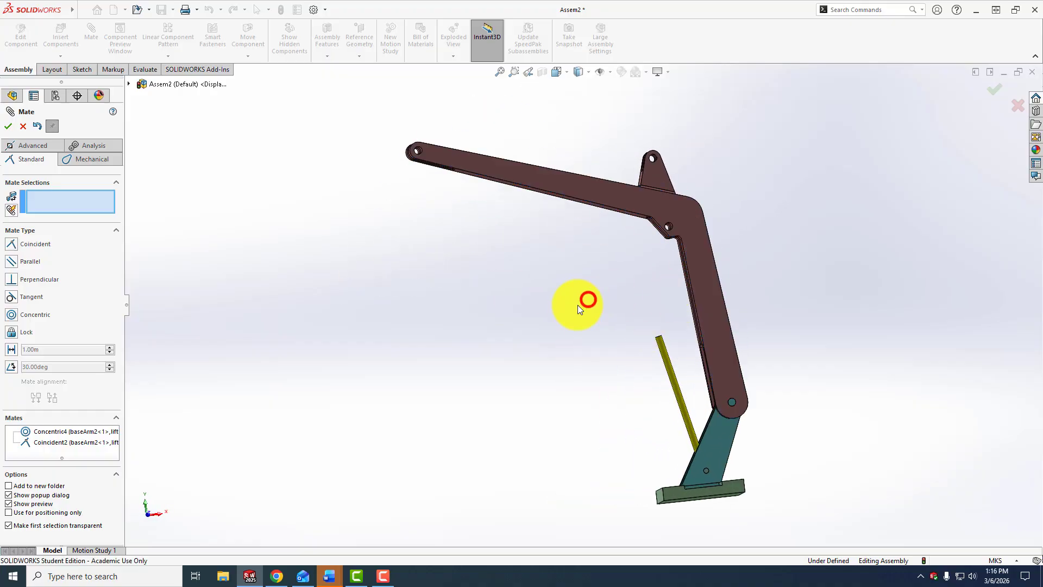
middle_drag(578, 305, 617, 315)
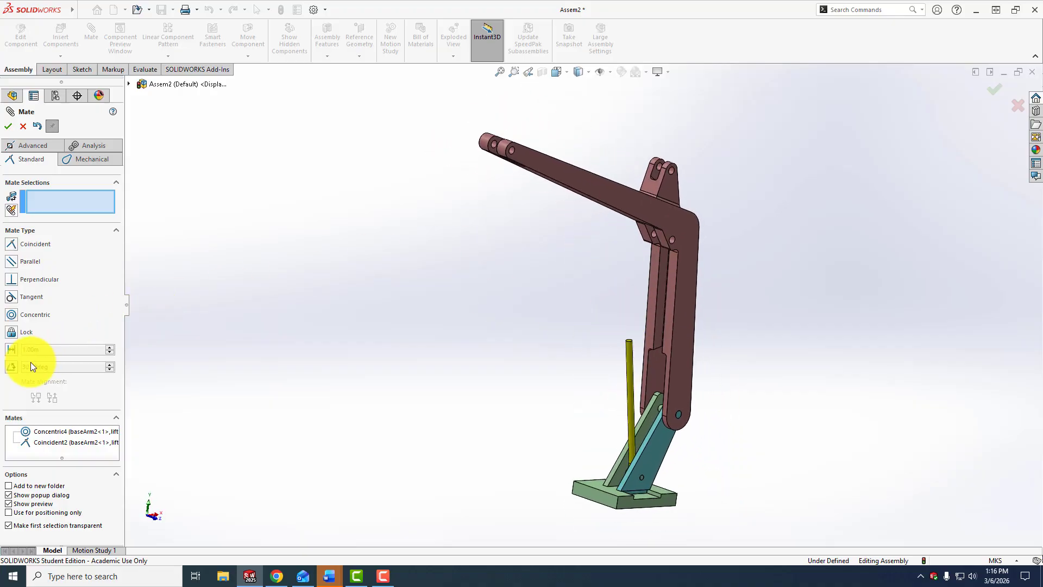
Step: Add a 140-degree angle mate between liftingArm's long narrow inner face and baseArm2's narrow front face, with the mate alignment reversed
click(11, 365)
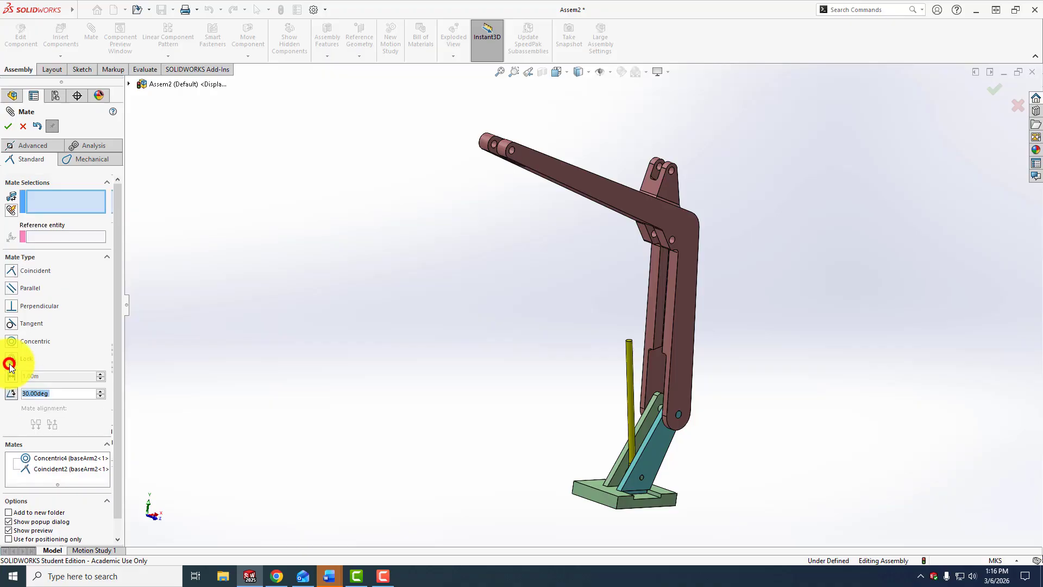
text(140)
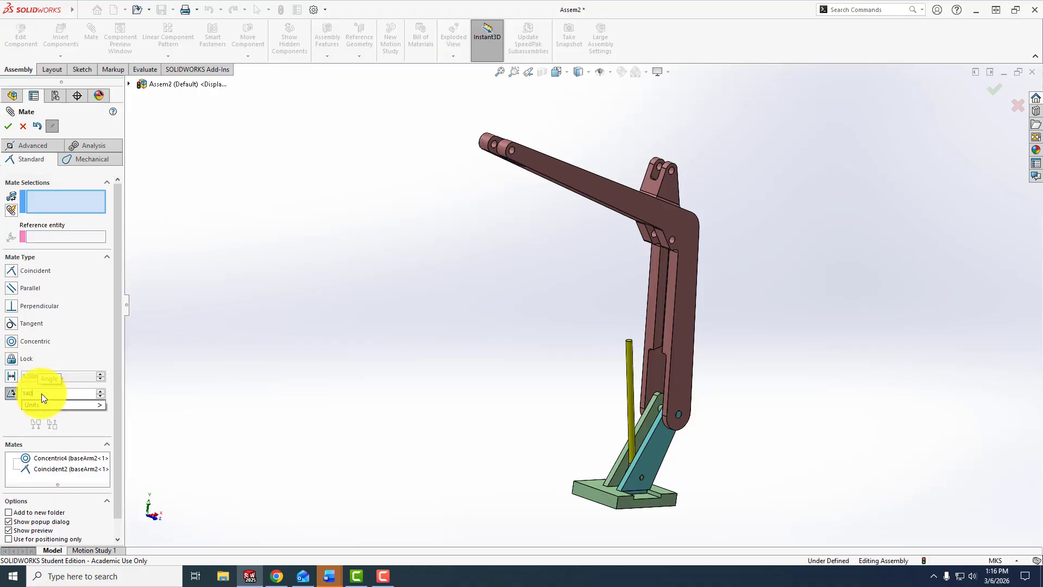
key(Return)
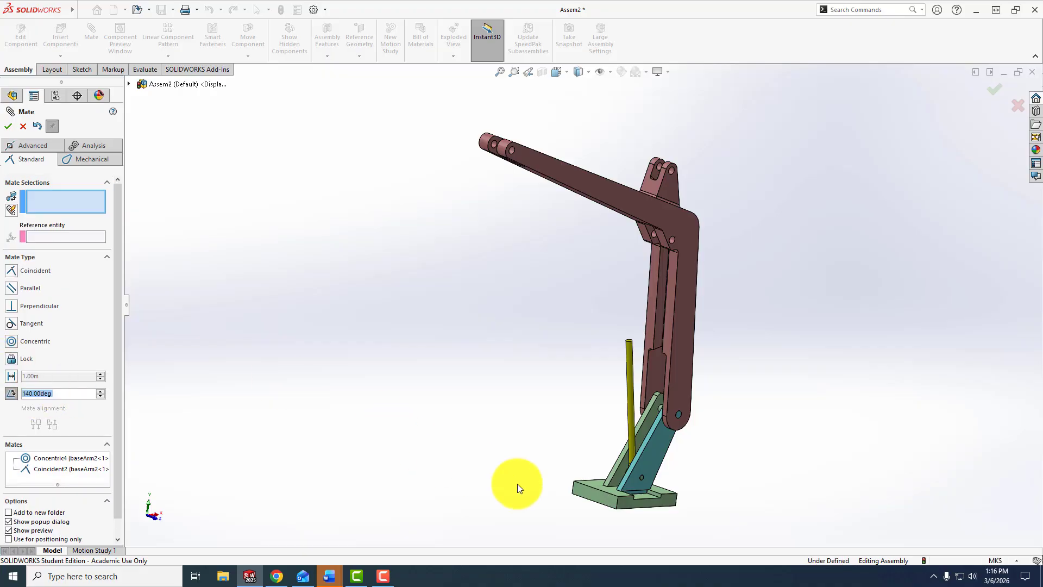
scroll(608, 396, down, 2)
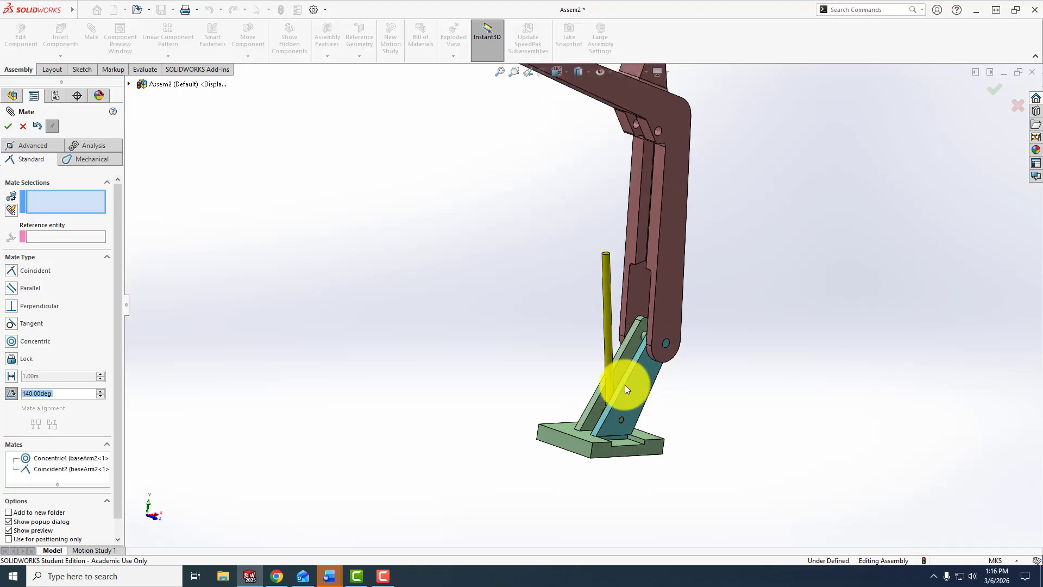
click(656, 234)
scroll(677, 408, down, 2)
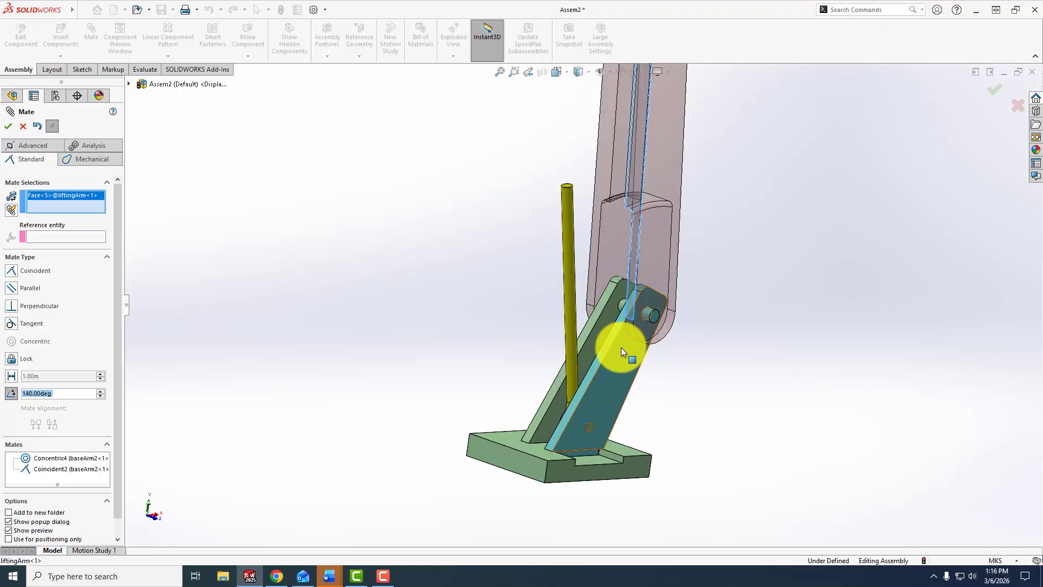
click(605, 348)
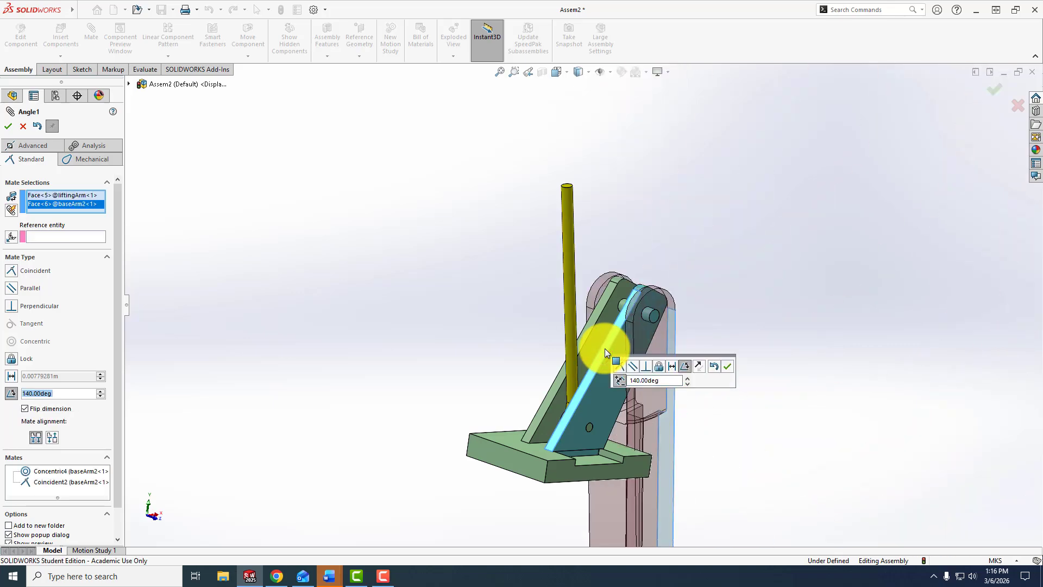
click(51, 437)
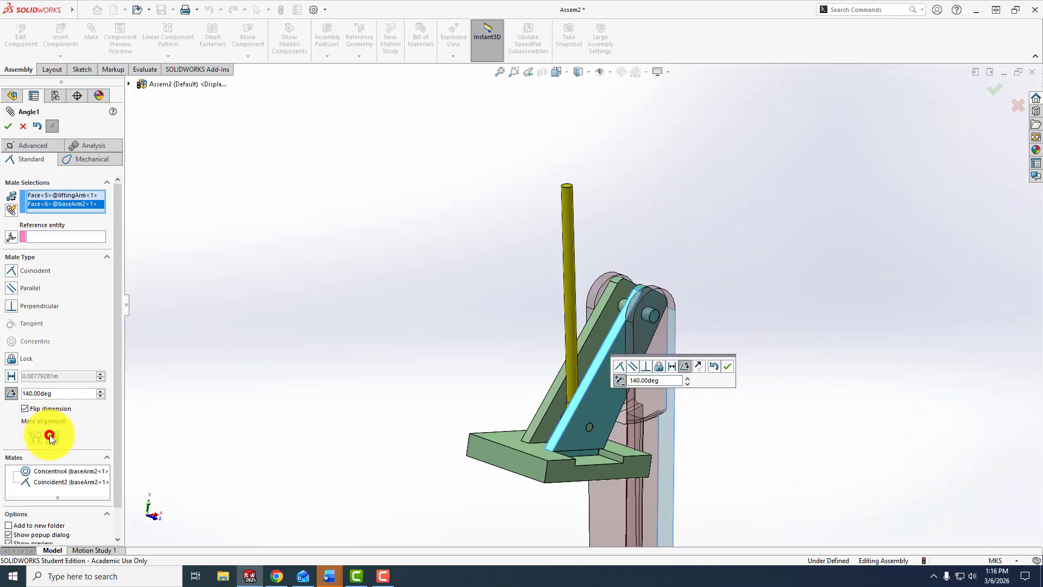
scroll(382, 396, up, 3)
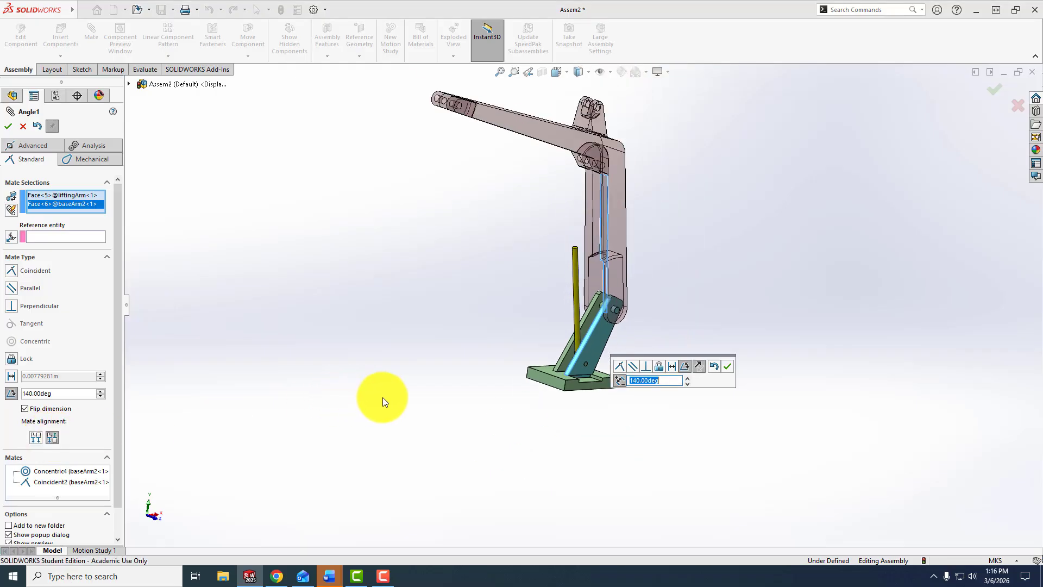
middle_drag(382, 397, 329, 362)
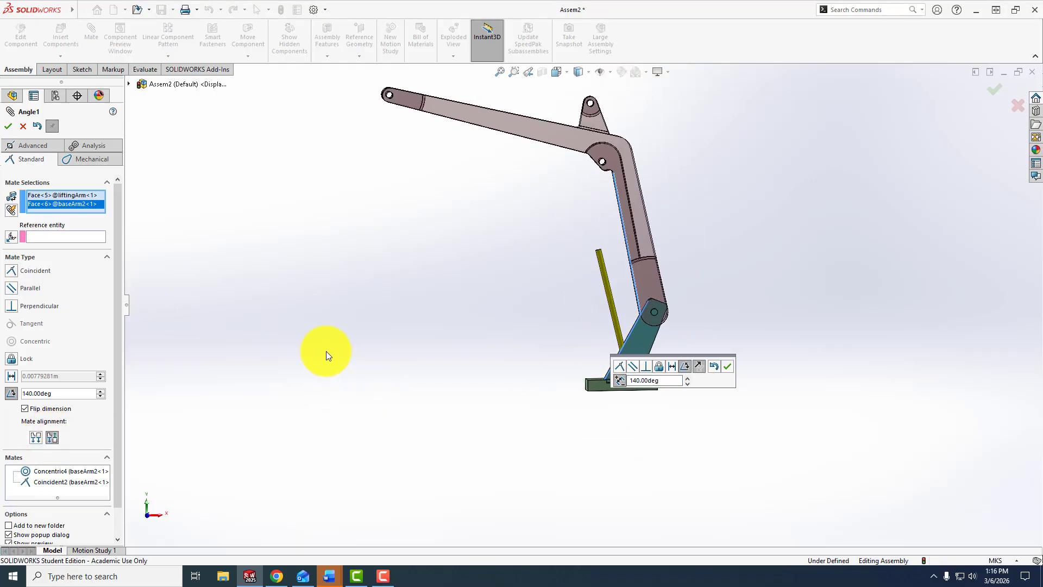
click(9, 127)
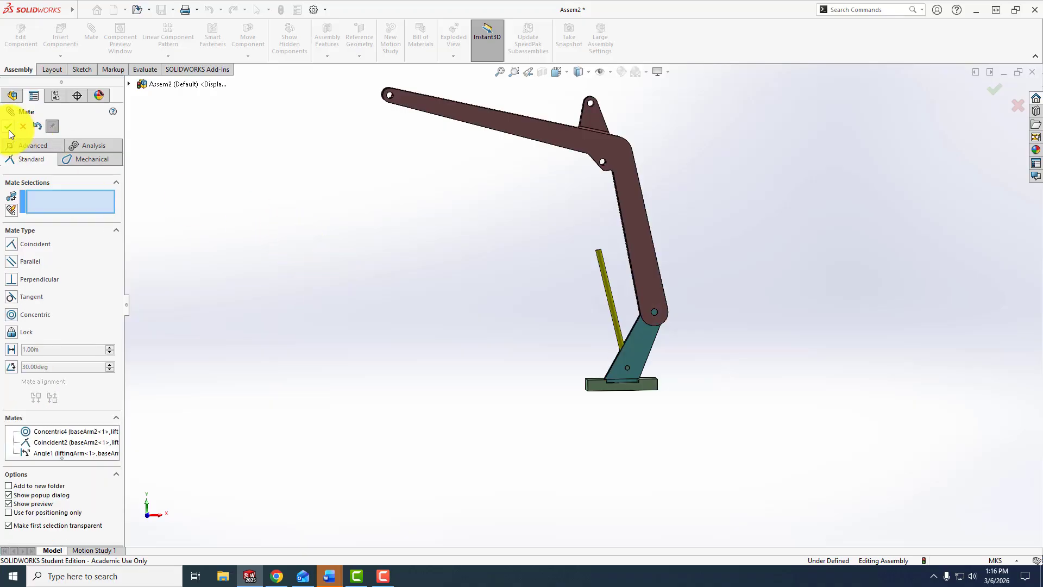
click(9, 129)
Step: Turn on the display of planes in the assembly
middle_drag(405, 285, 381, 293)
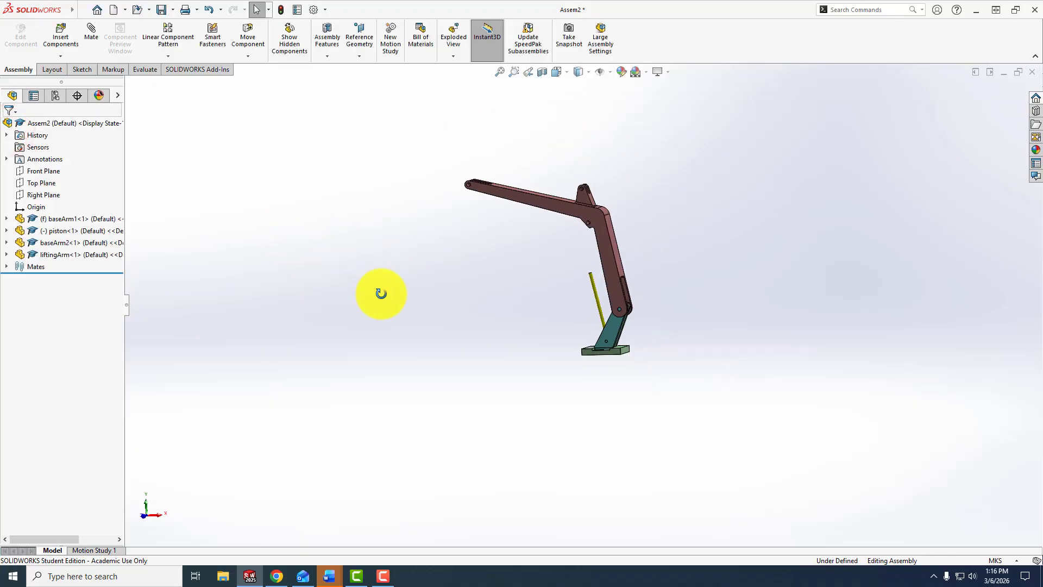
scroll(628, 172, down, 2)
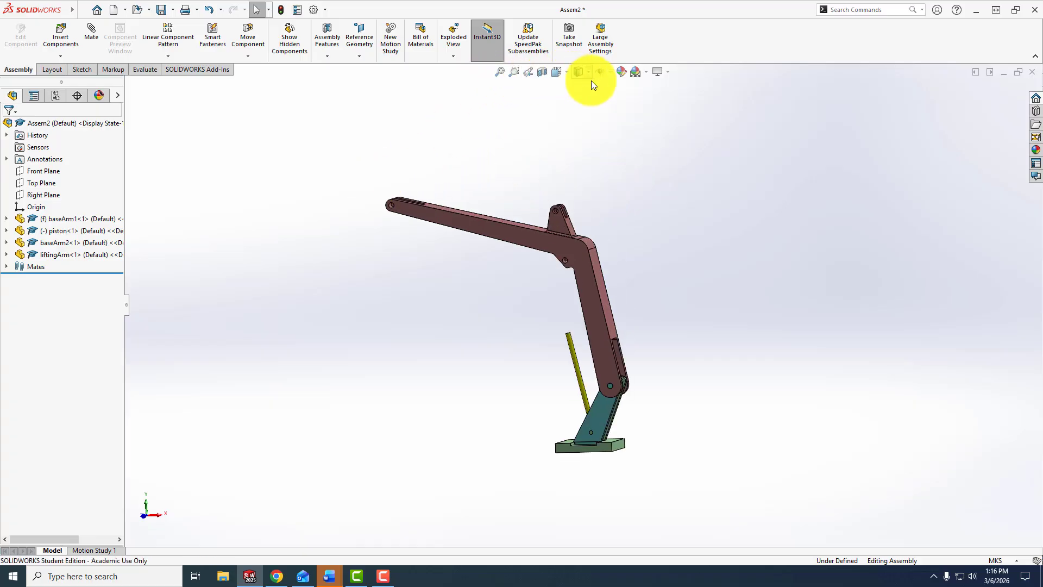
click(610, 73)
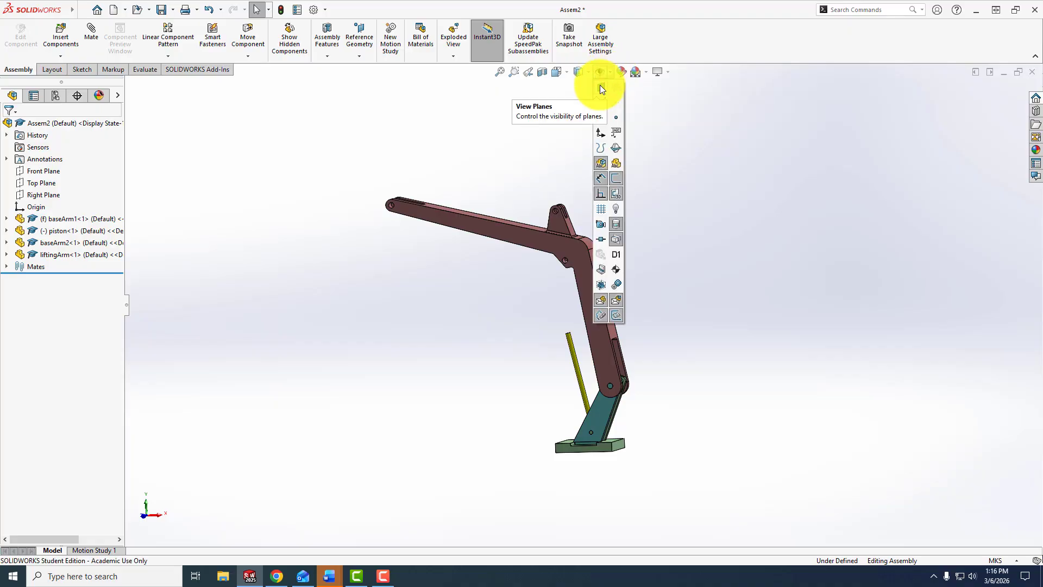
click(601, 87)
click(311, 161)
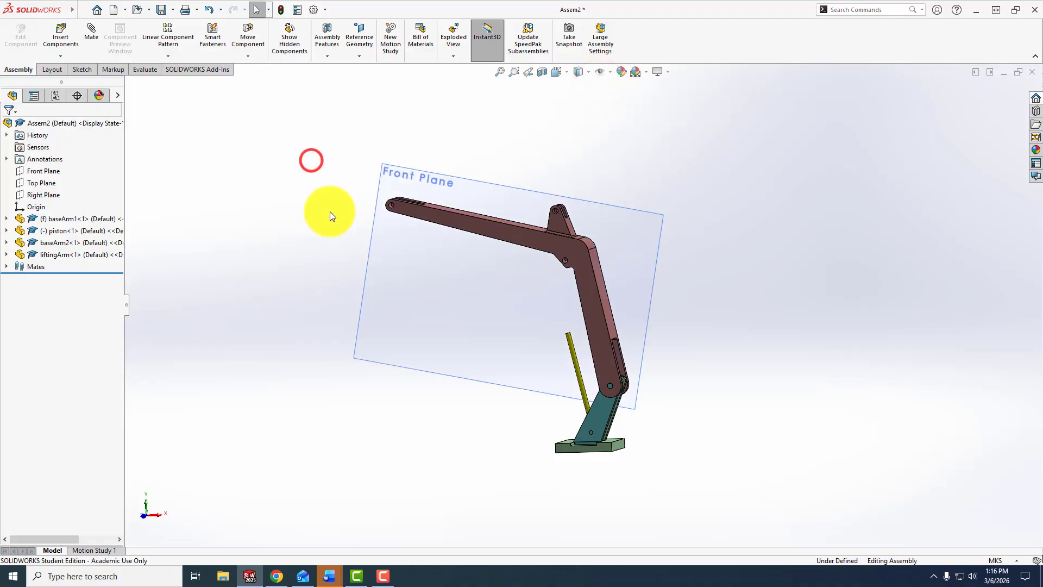
mouse_move(332, 214)
middle_down()
mouse_move(373, 182)
mouse_move(425, 205)
mouse_move(458, 241)
mouse_move(414, 226)
mouse_move(477, 223)
mouse_move(314, 201)
mouse_move(286, 264)
mouse_move(295, 246)
mouse_move(321, 262)
mouse_move(335, 205)
middle_up()
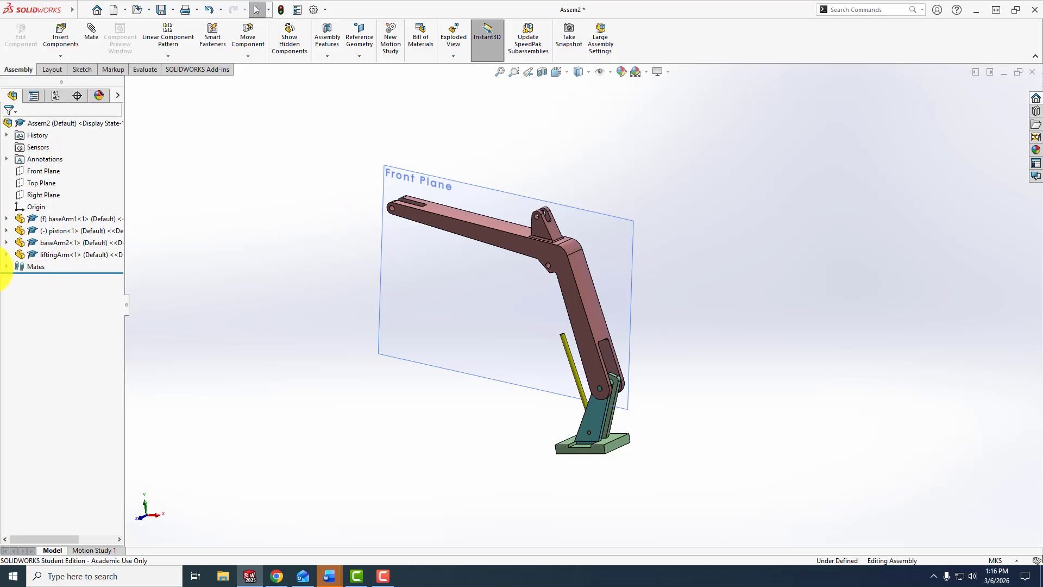
Step: Examine liftingArm's feature list for the visibility of its Front Plane
click(6, 255)
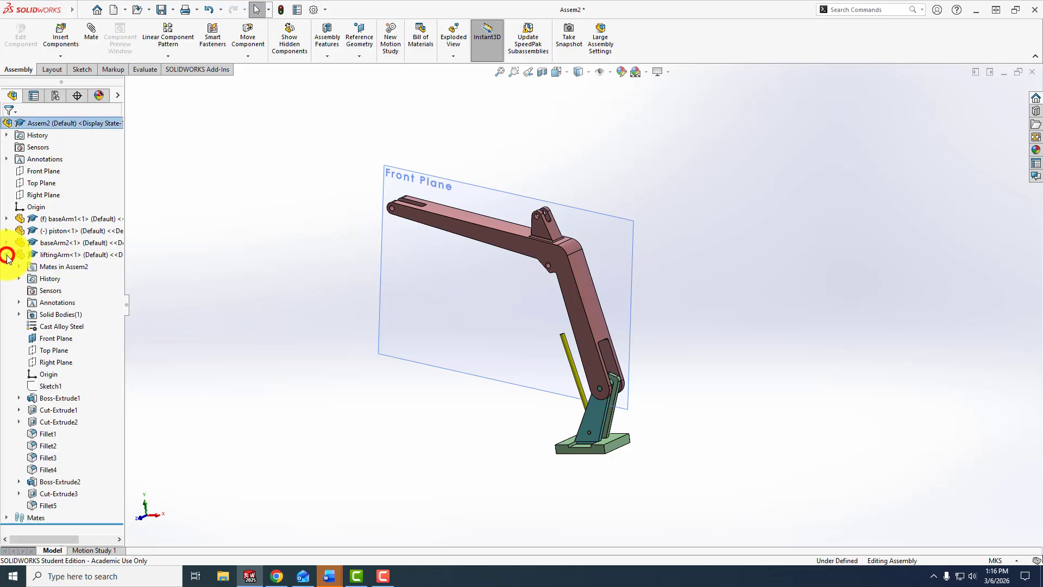
click(52, 339)
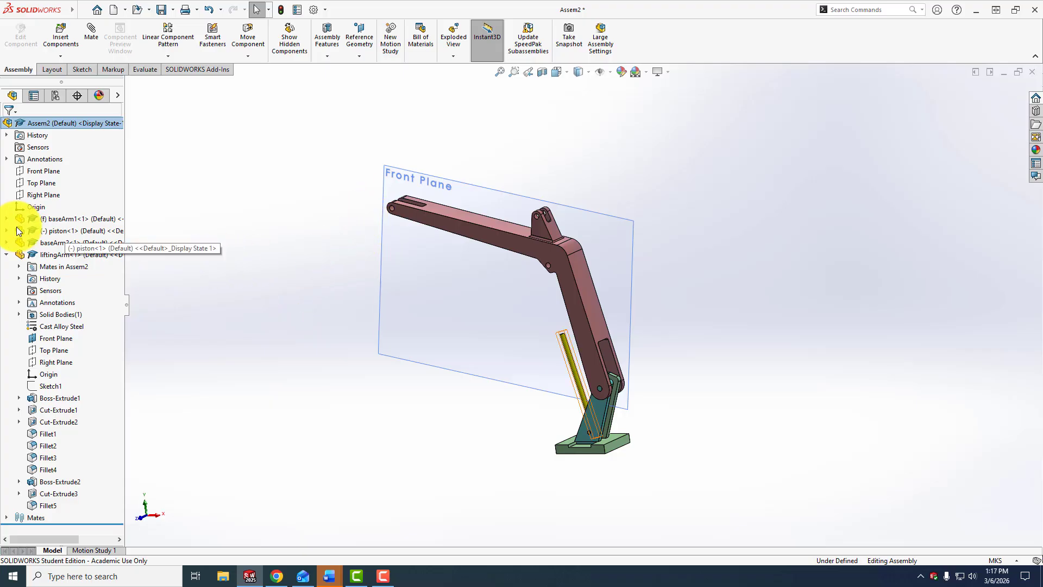
click(6, 255)
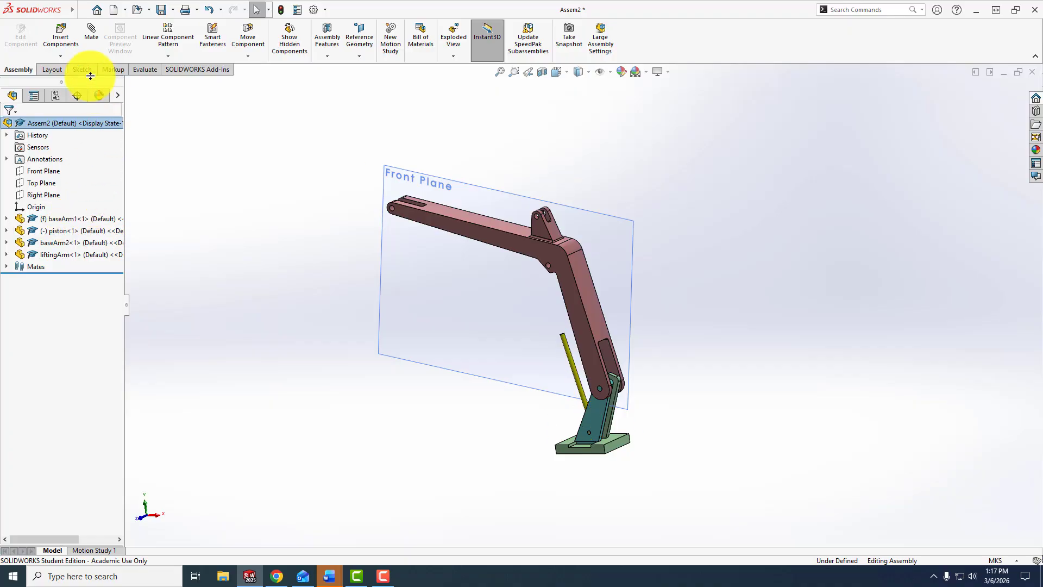
Step: Insert cylinder.SLDPRT, rotate it twice by 90 degrees about Z, and place it freely below liftingArm's long upper section
click(63, 35)
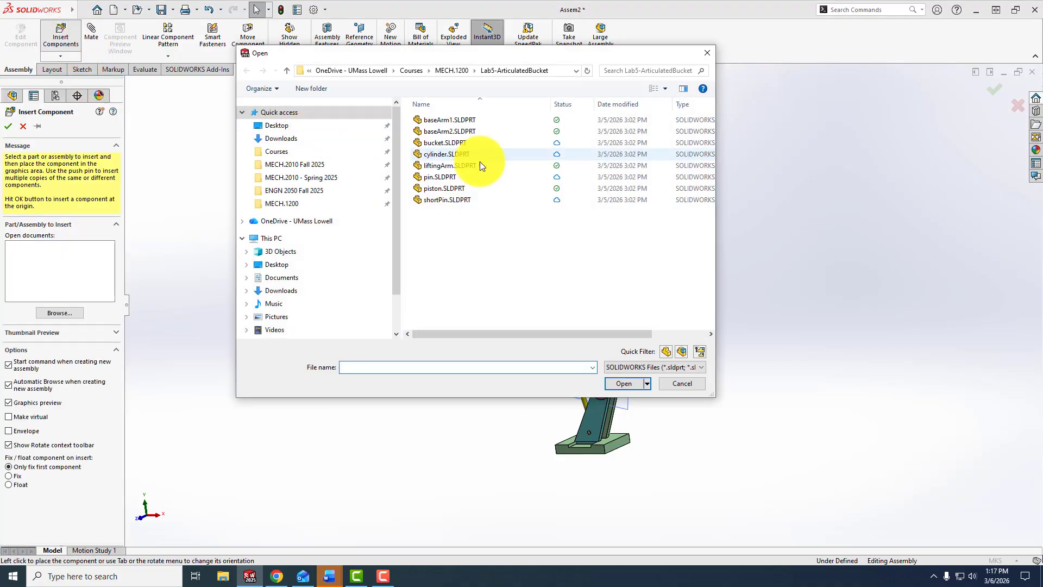
click(444, 154)
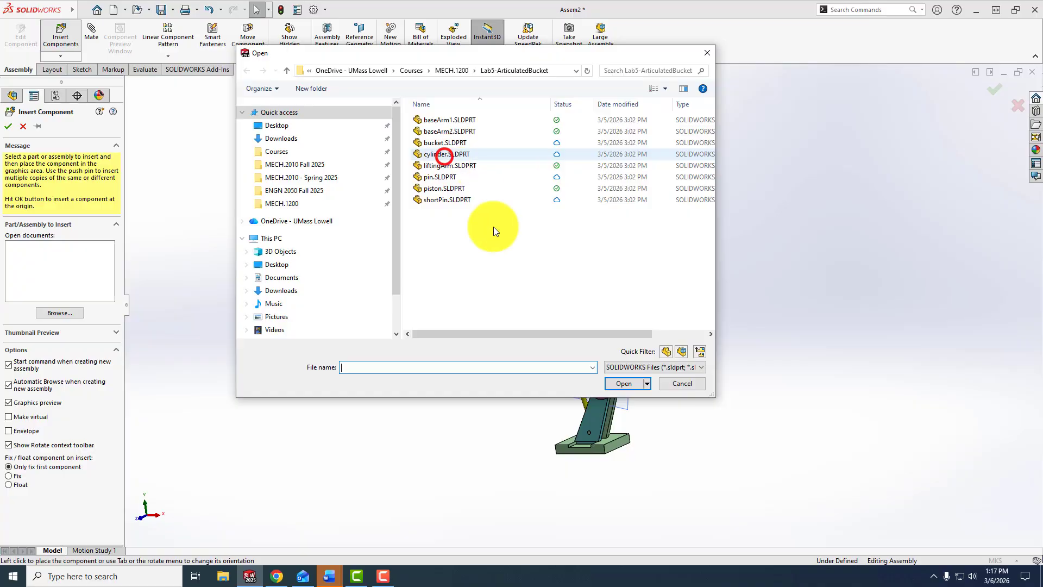
click(610, 380)
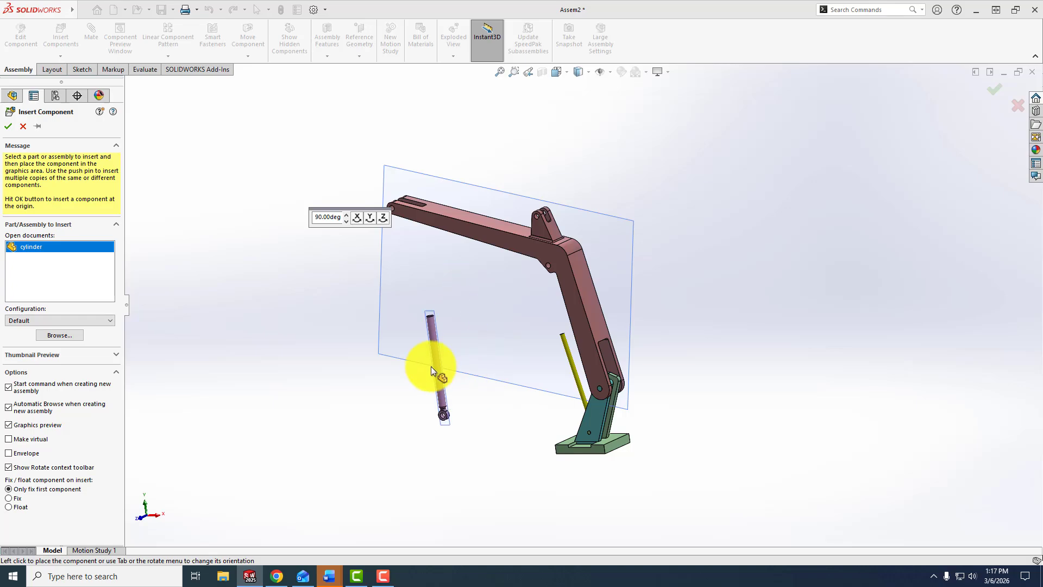
click(383, 219)
click(383, 218)
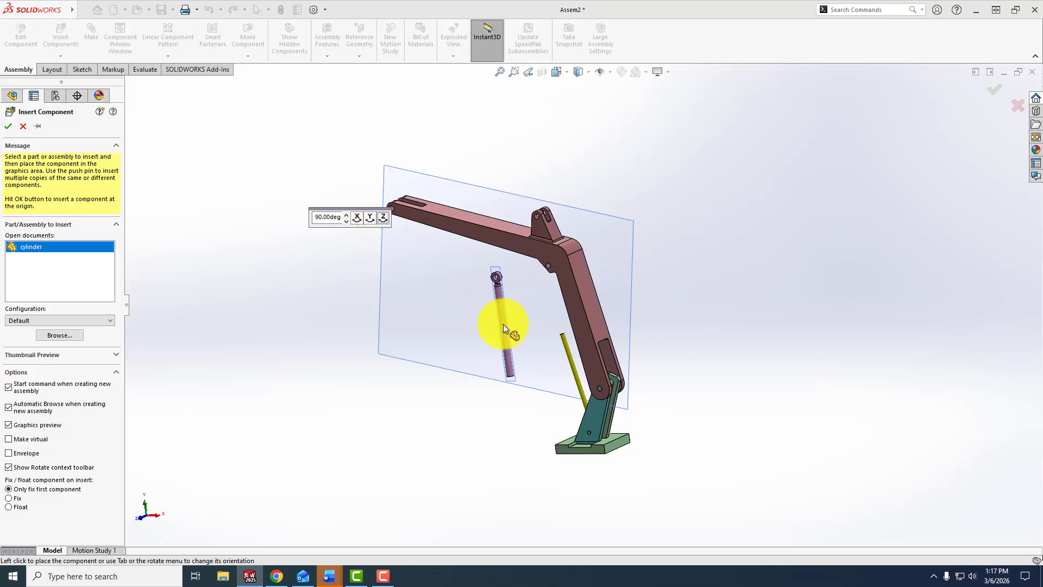
click(489, 318)
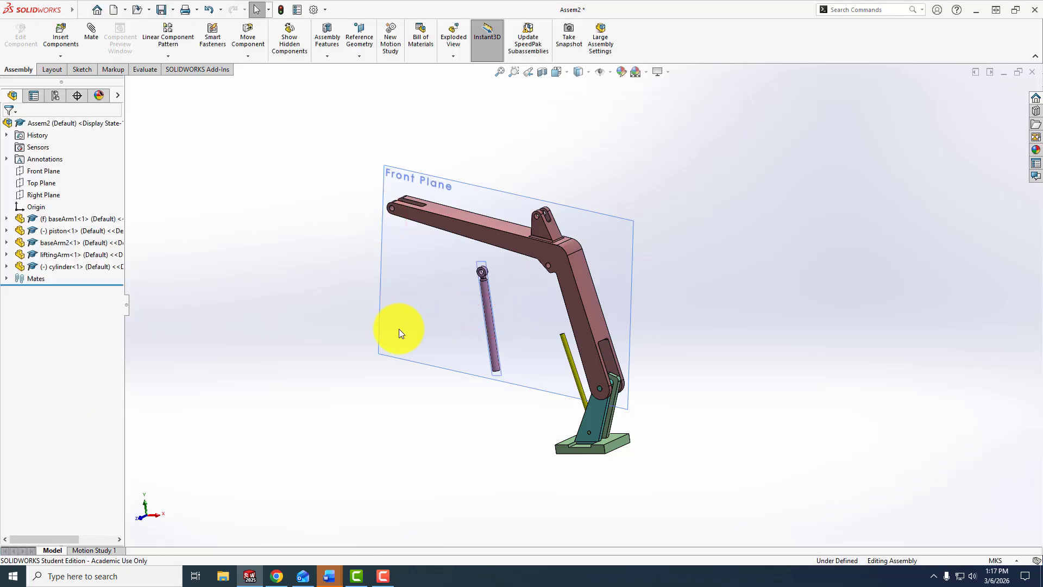
Step: Add a coincident mate between liftingArm's Front Plane and the cylinder's Front Plane
mouse_move(399, 328)
middle_down()
mouse_move(414, 310)
mouse_move(405, 319)
middle_up()
scroll(475, 282, down, 5)
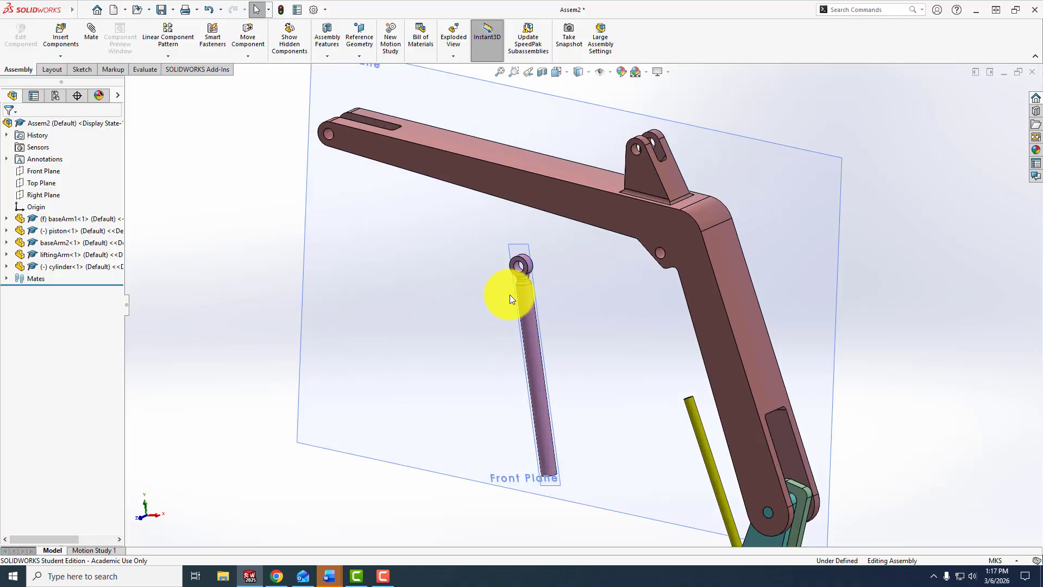
middle_drag(471, 358, 570, 442)
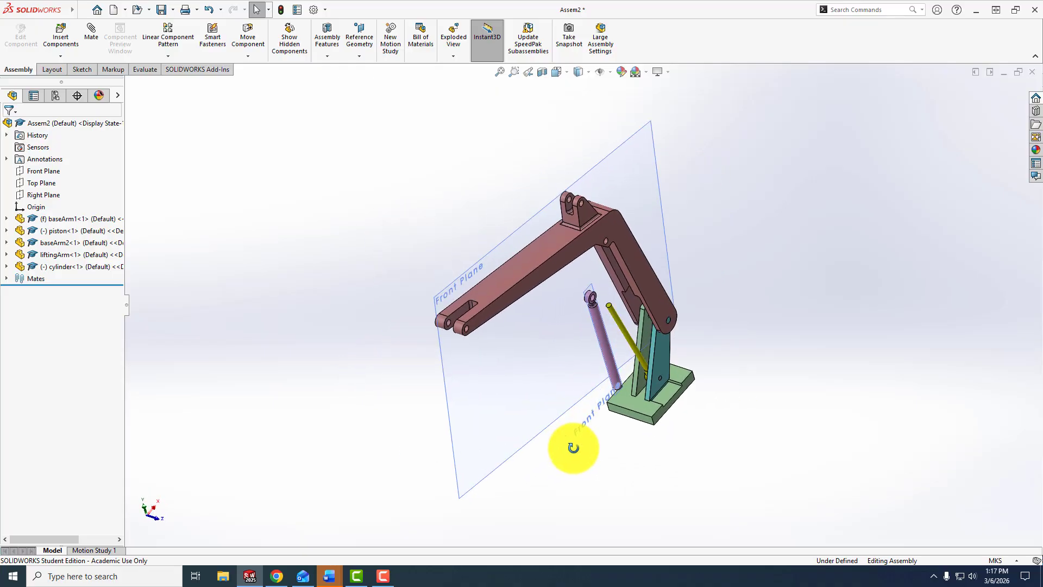
click(90, 38)
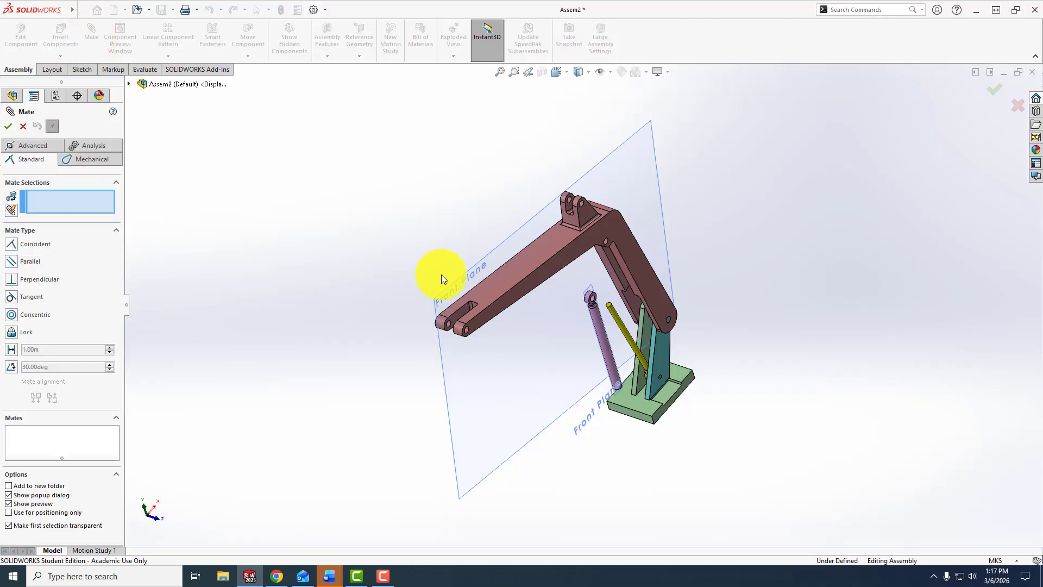
click(455, 284)
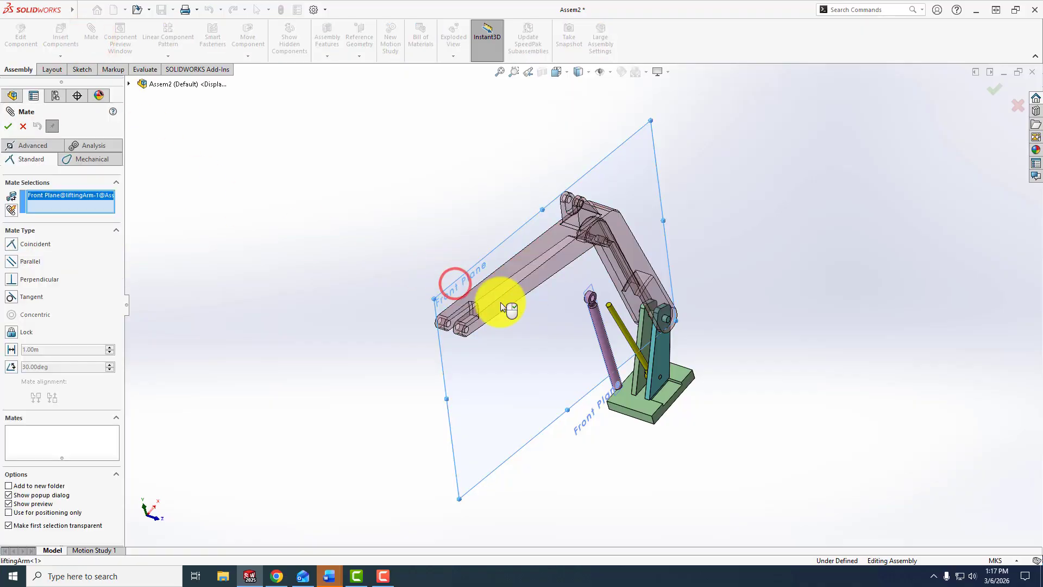
scroll(595, 285, down, 5)
click(578, 291)
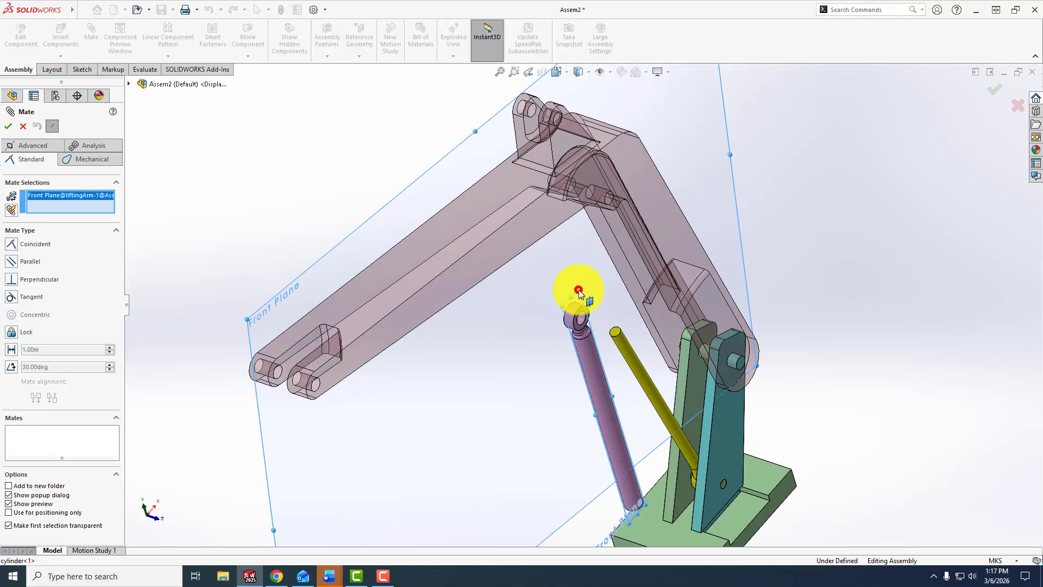
middle_drag(478, 297, 426, 272)
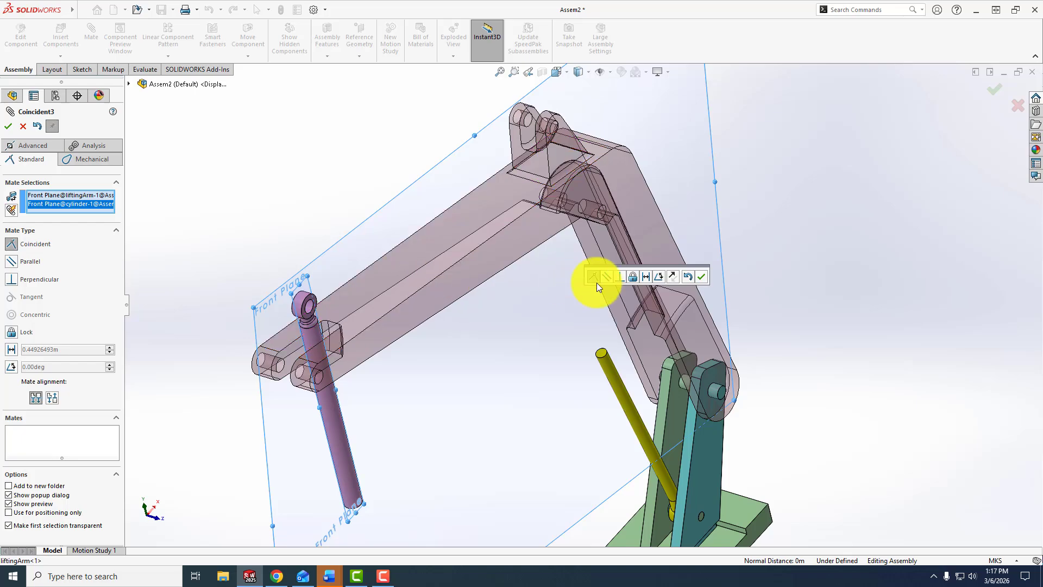
click(704, 276)
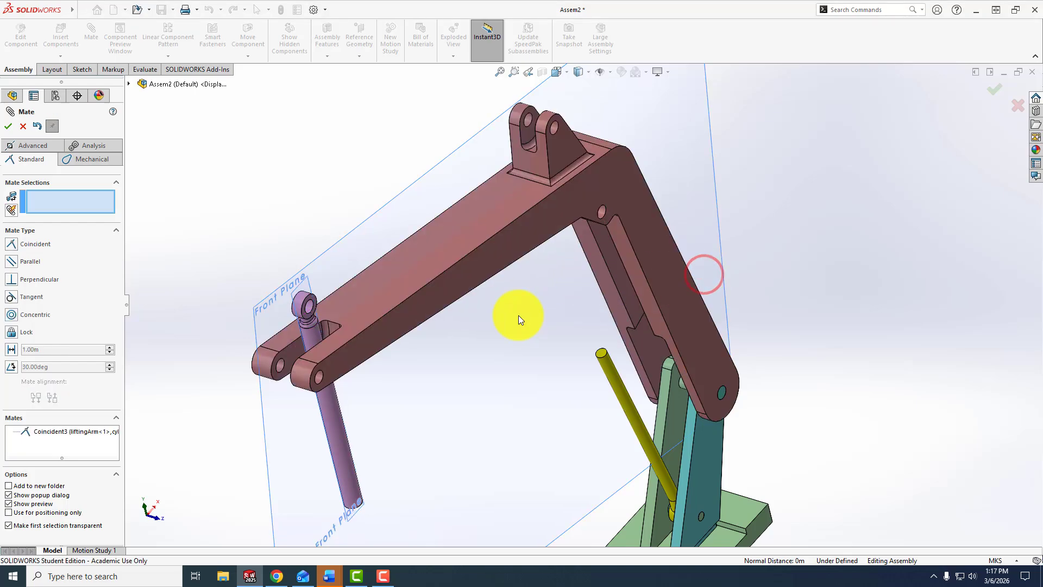
Step: Add a concentric mate between the cylinder's eye hole and liftingArm's side hole just below the elbow
scroll(509, 319, up, 3)
middle_drag(510, 319, 473, 285)
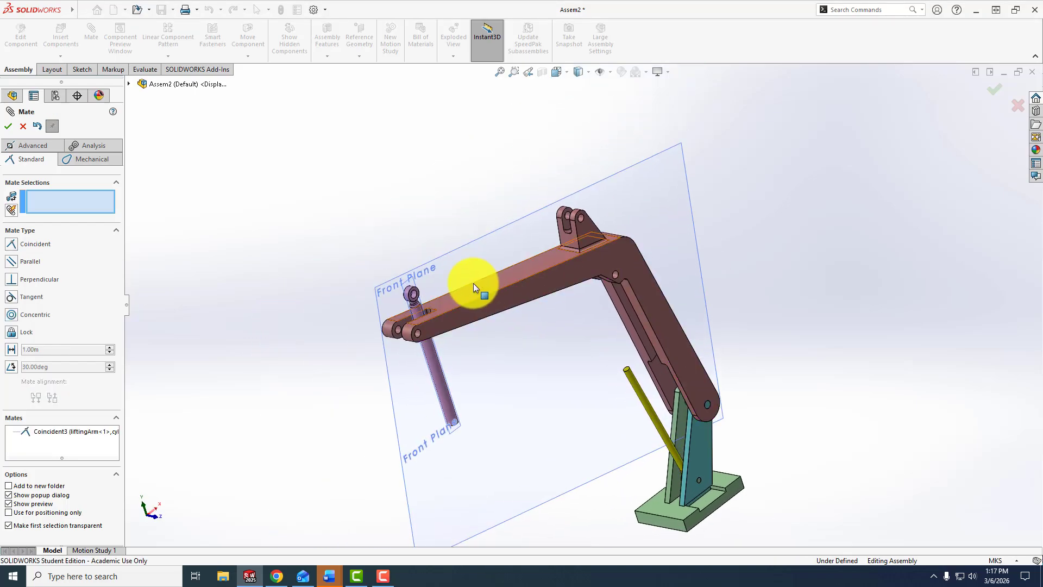
scroll(434, 302, down, 5)
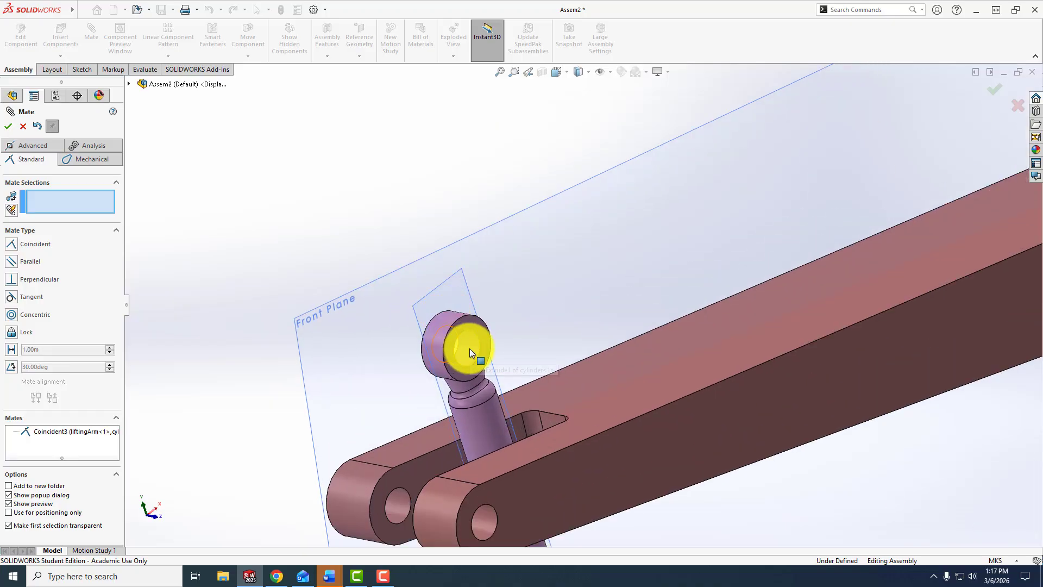
click(469, 343)
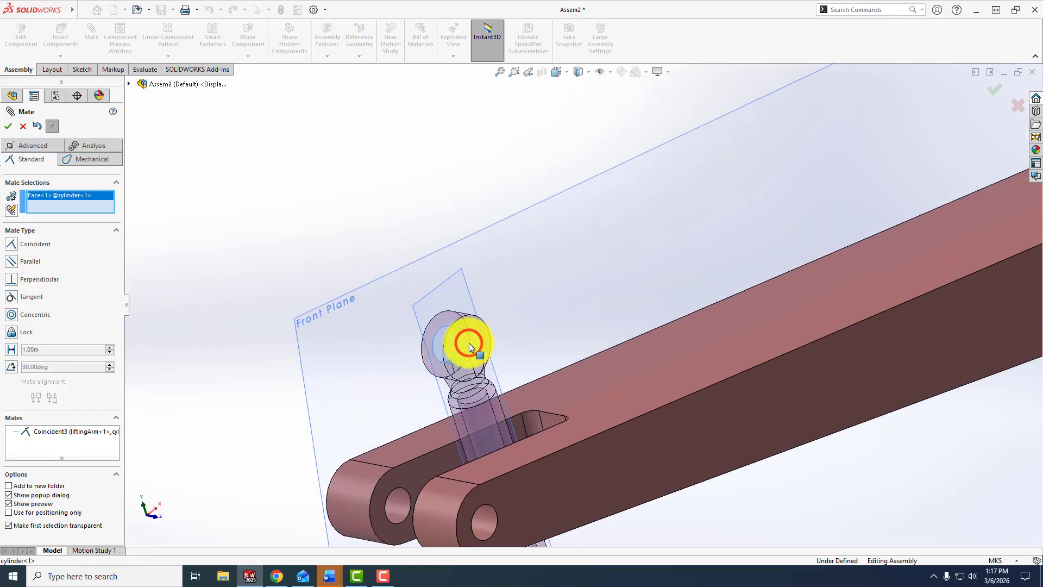
scroll(468, 343, up, 5)
scroll(468, 343, up, 3)
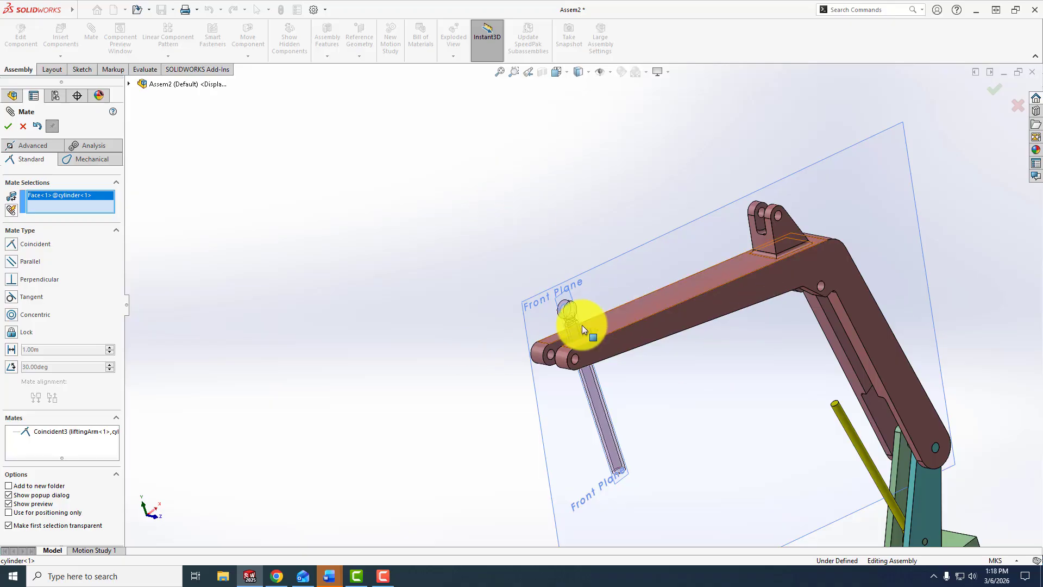
scroll(807, 293, down, 6)
scroll(790, 291, down, 2)
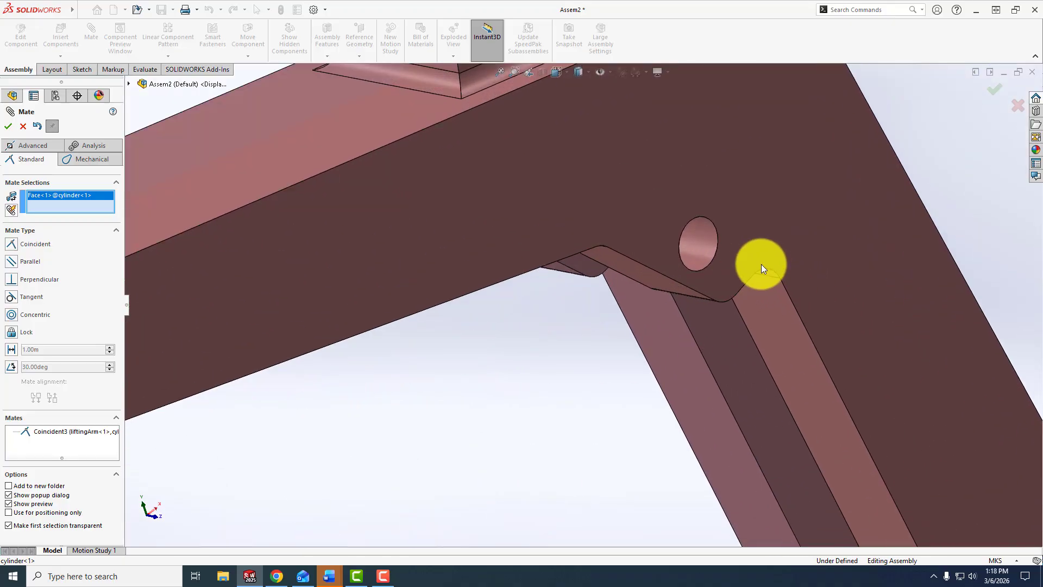
click(695, 240)
scroll(632, 279, up, 3)
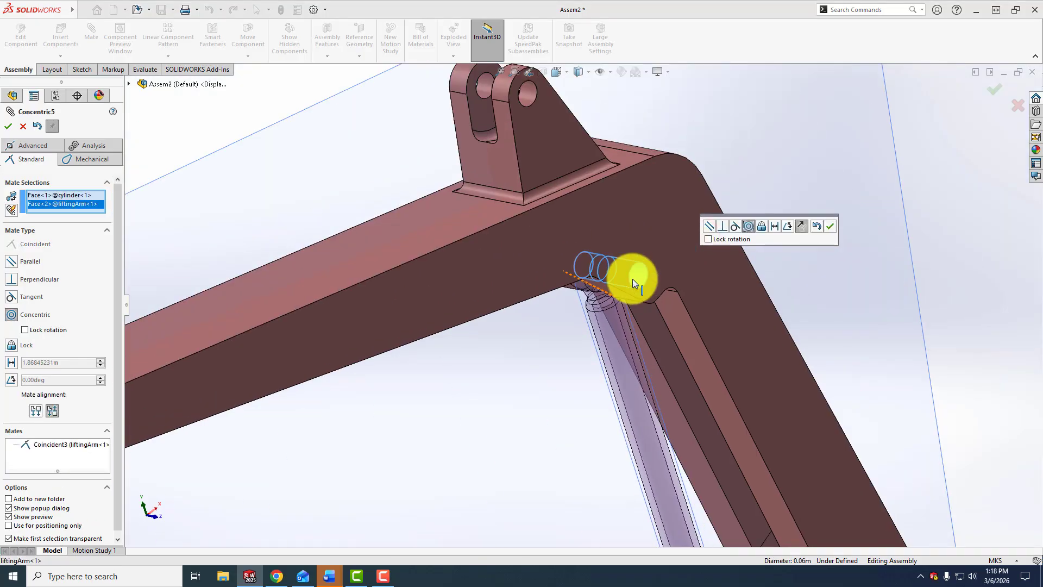
click(832, 227)
scroll(630, 264, up, 5)
Step: Add a concentric mate between the outer cylindrical faces of the lower cylinder and the piston, and finish mating
middle_drag(630, 263, 575, 297)
drag(603, 350, 607, 396)
middle_drag(607, 392, 270, 245)
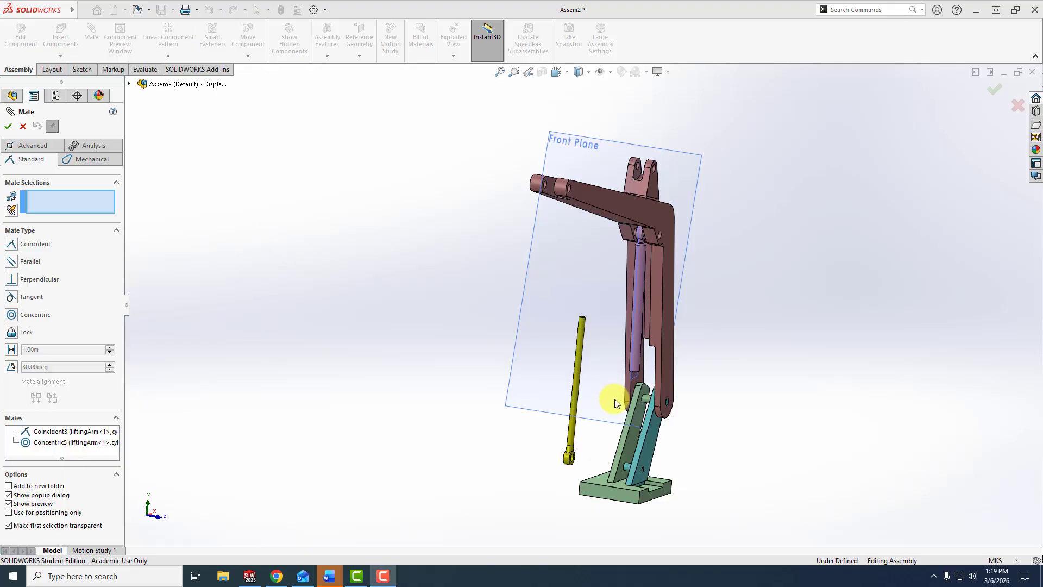
scroll(694, 377, down, 4)
mouse_move(684, 376)
middle_down()
mouse_move(670, 373)
mouse_move(682, 396)
middle_up()
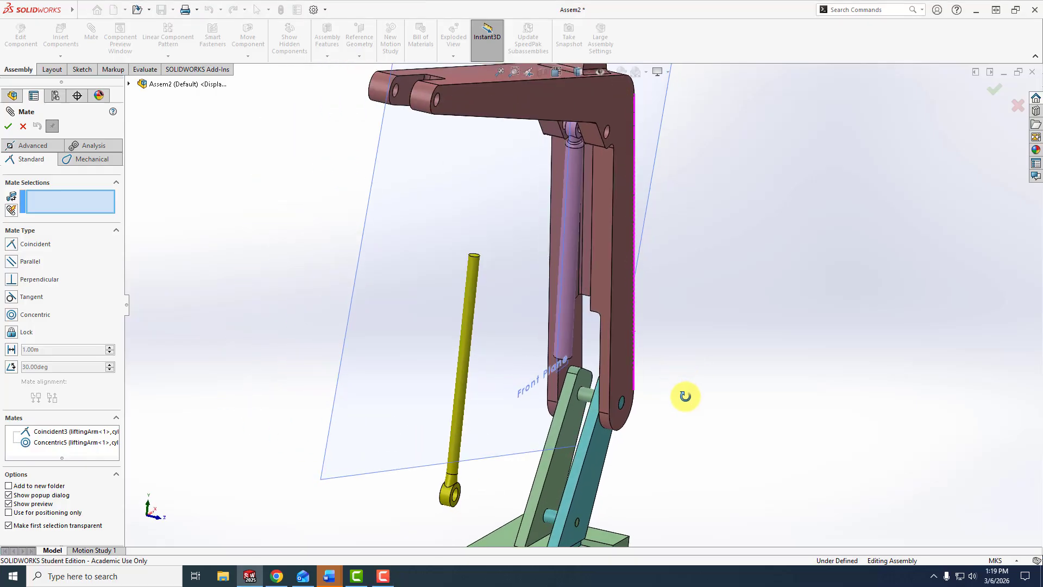
click(567, 330)
click(468, 324)
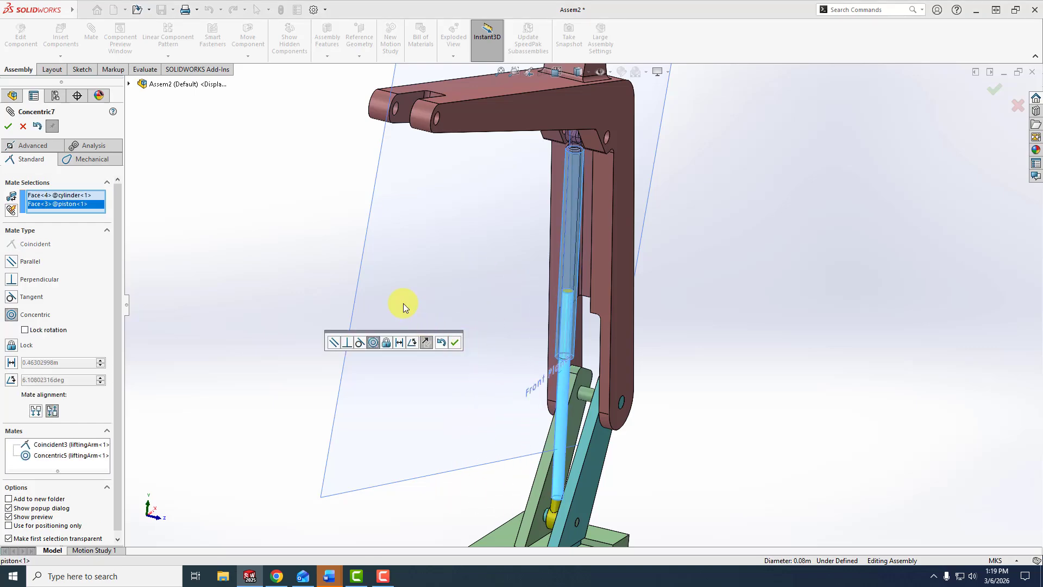
scroll(336, 289, up, 2)
middle_drag(336, 289, 294, 255)
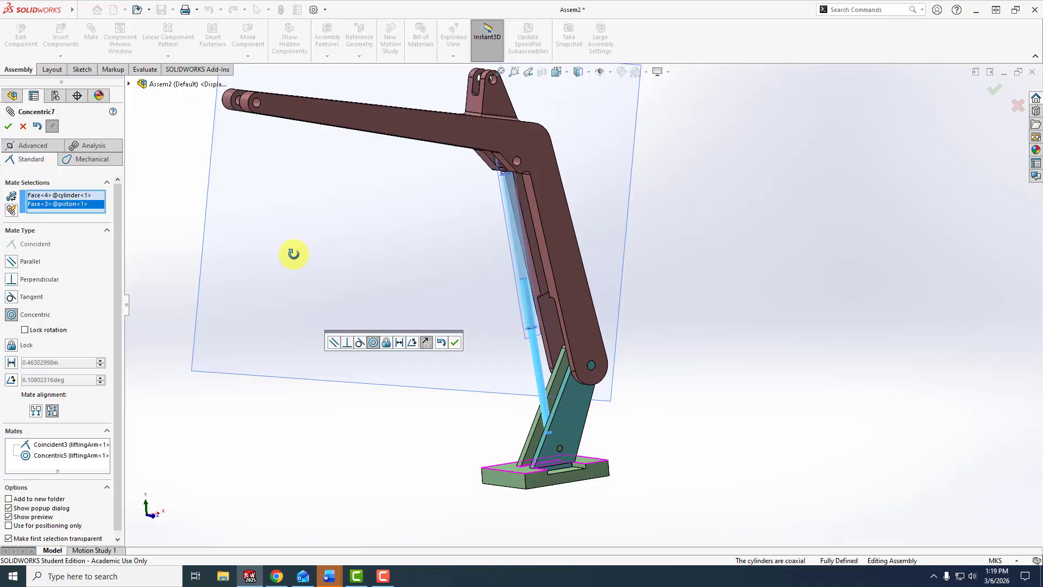
click(454, 343)
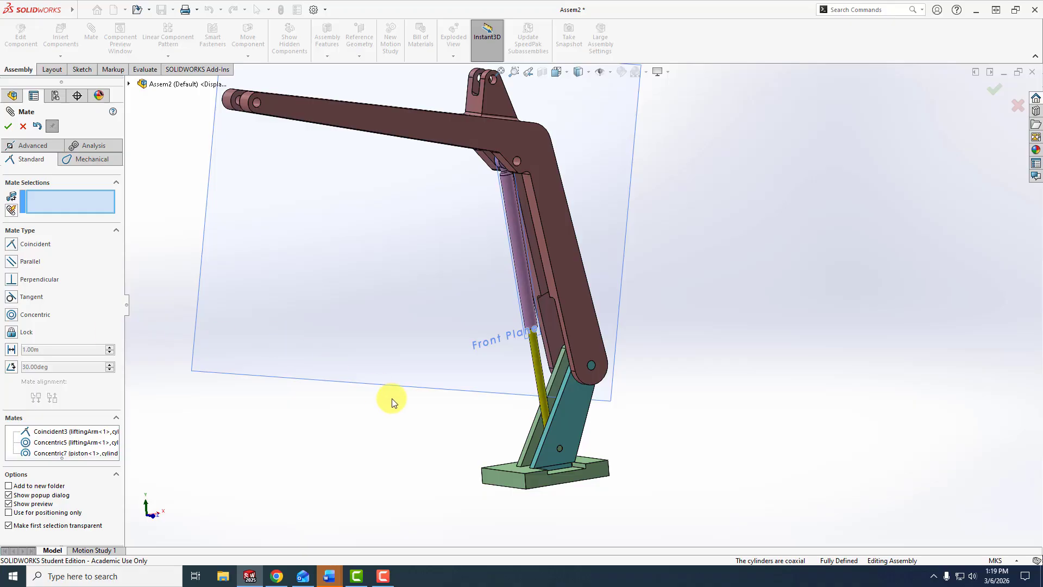
middle_drag(392, 401, 360, 396)
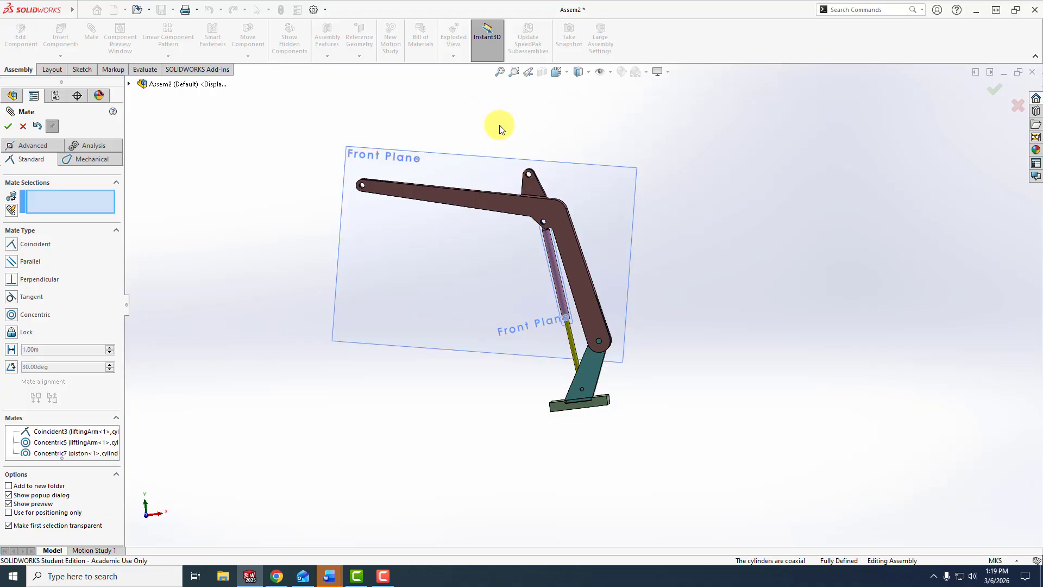
click(8, 126)
Step: Insert a second cylinder.SLDPRT and place it freely above liftingArm near the upper bracket
click(60, 39)
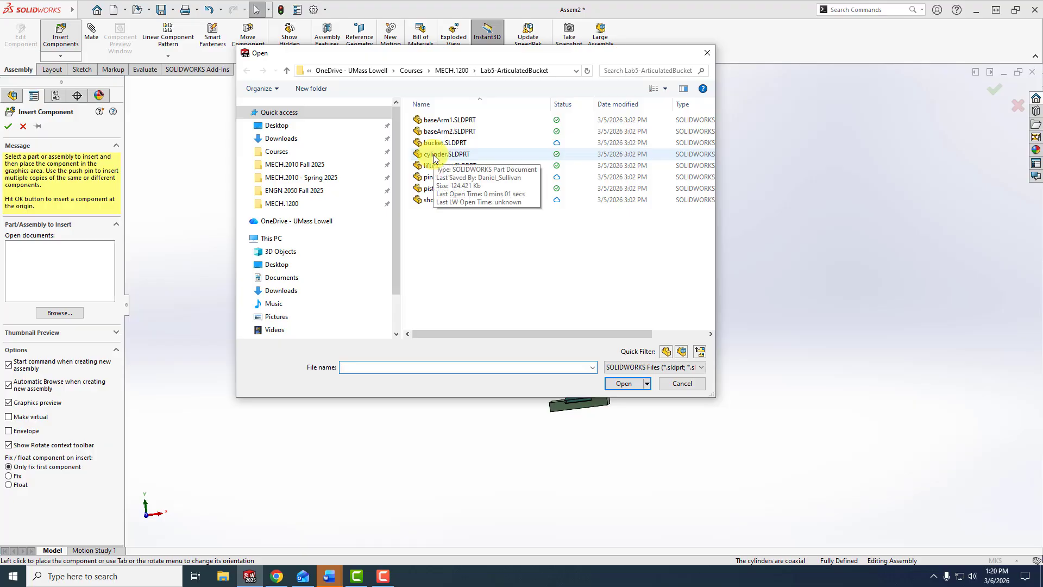
click(434, 155)
click(623, 383)
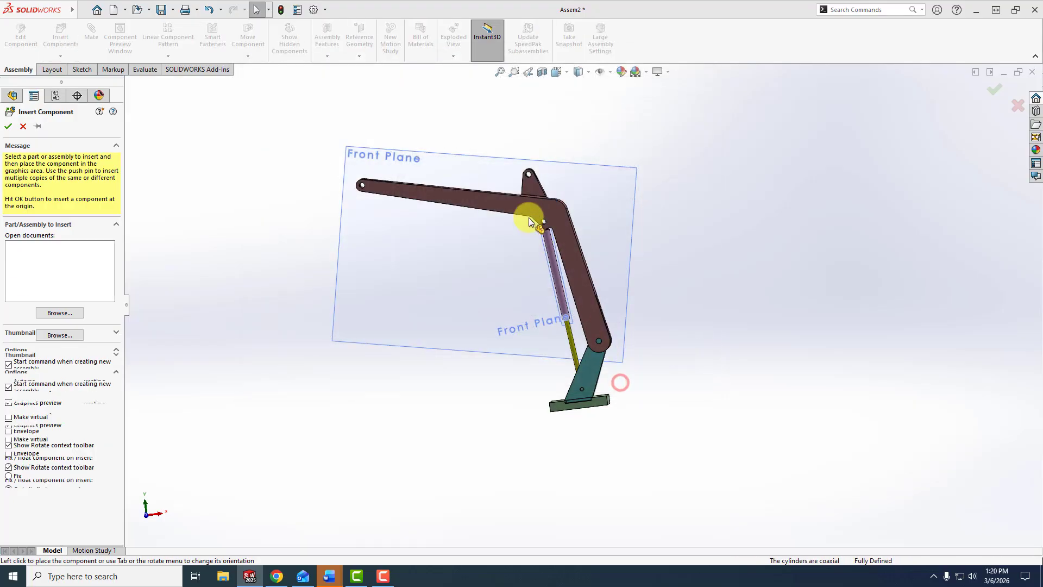
click(496, 120)
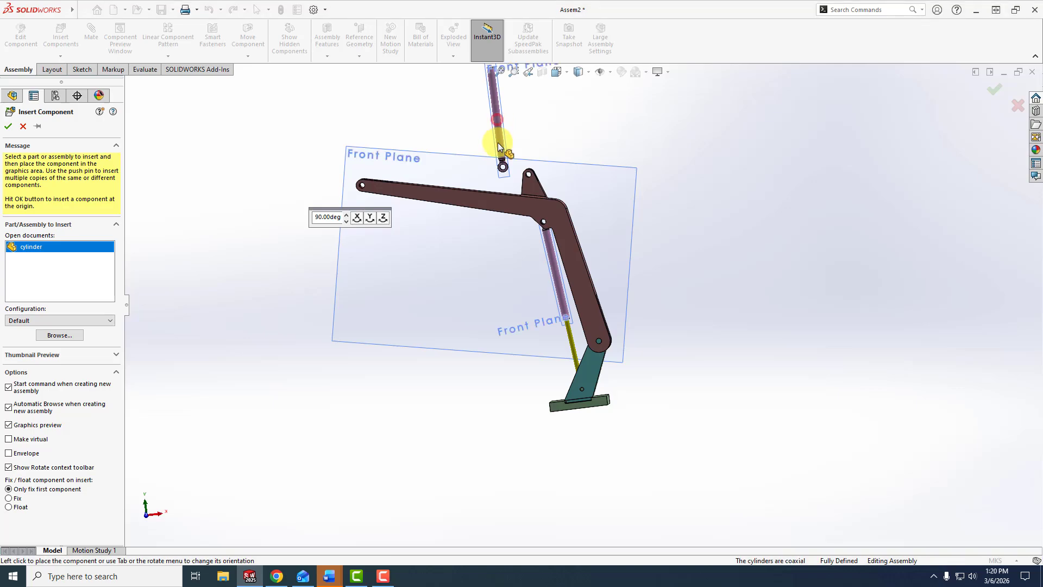
middle_drag(524, 152, 555, 213)
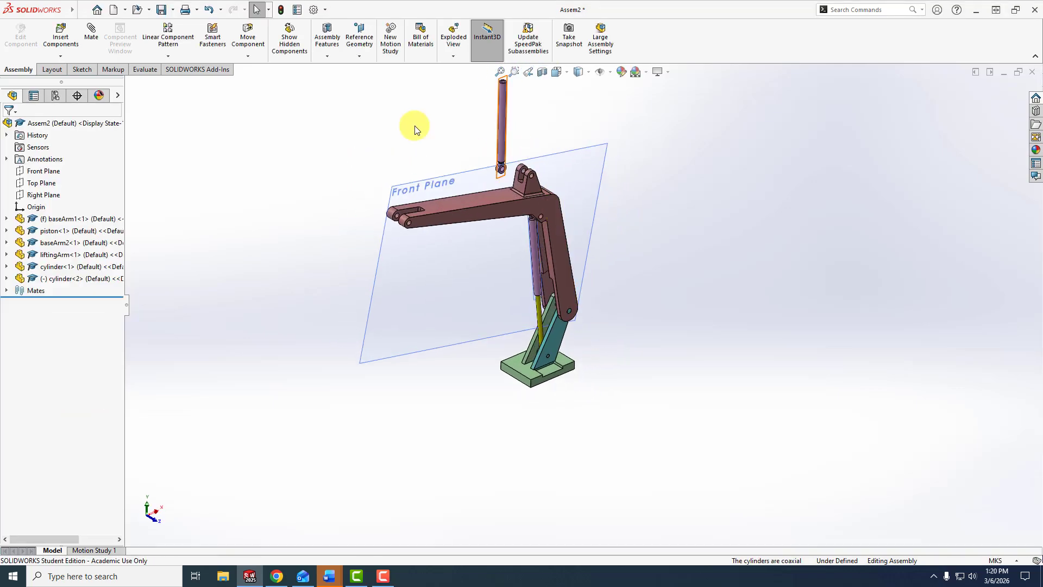
Step: Add a coincident mate between the second cylinder's Front Plane and liftingArm's Front Plane
click(93, 34)
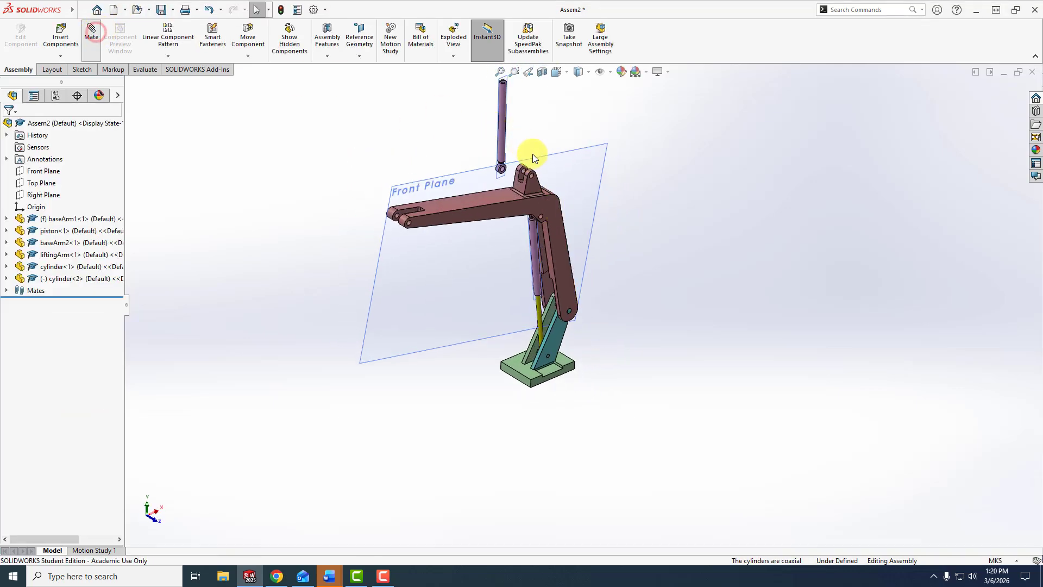
scroll(516, 161, down, 5)
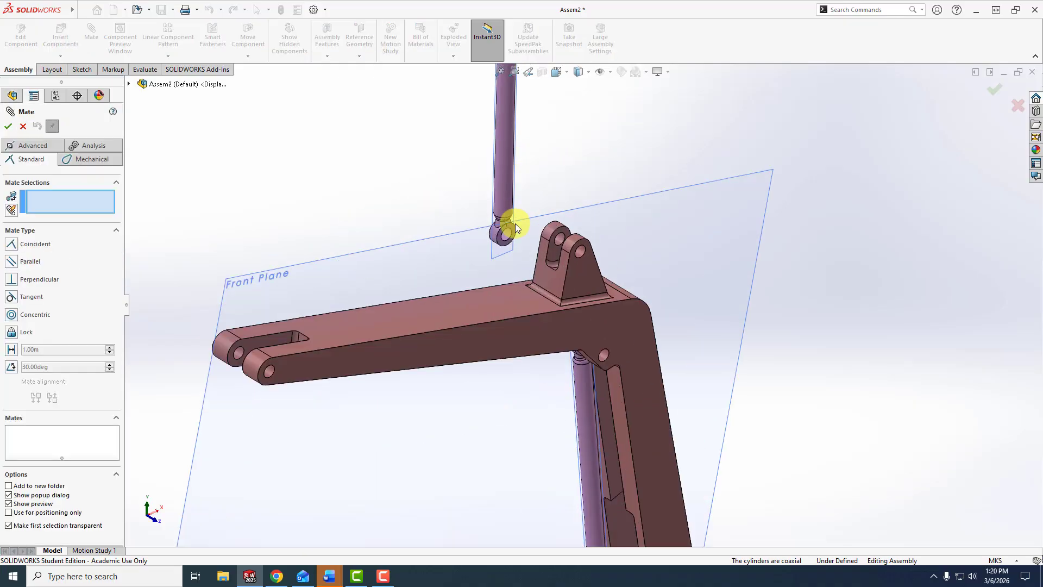
click(495, 256)
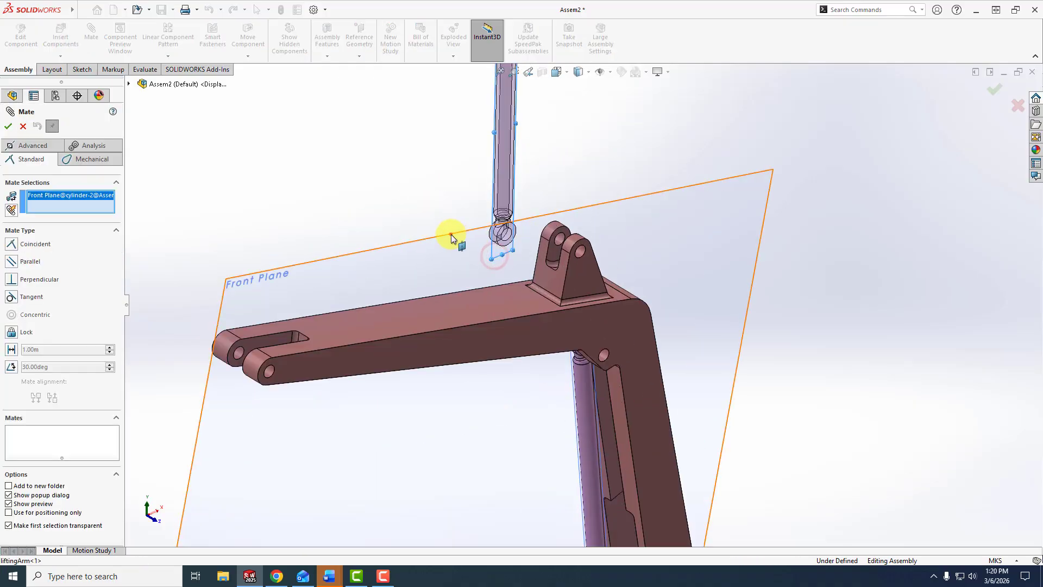
click(451, 235)
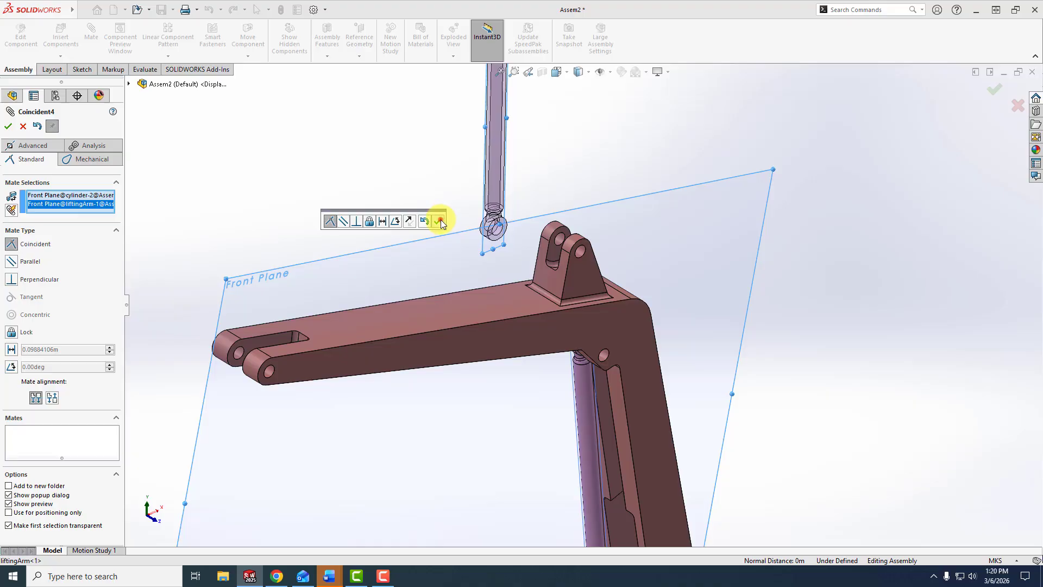
click(440, 220)
Step: Add a concentric mate between the second cylinder's eye hole and the hole in liftingArm's upper bracket
scroll(532, 248, down, 4)
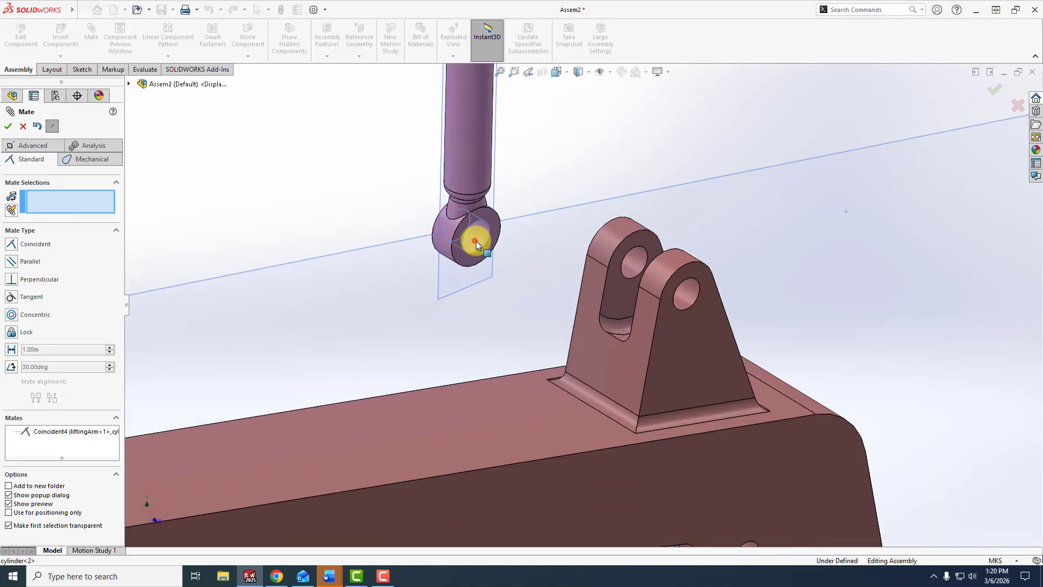
click(475, 240)
click(688, 294)
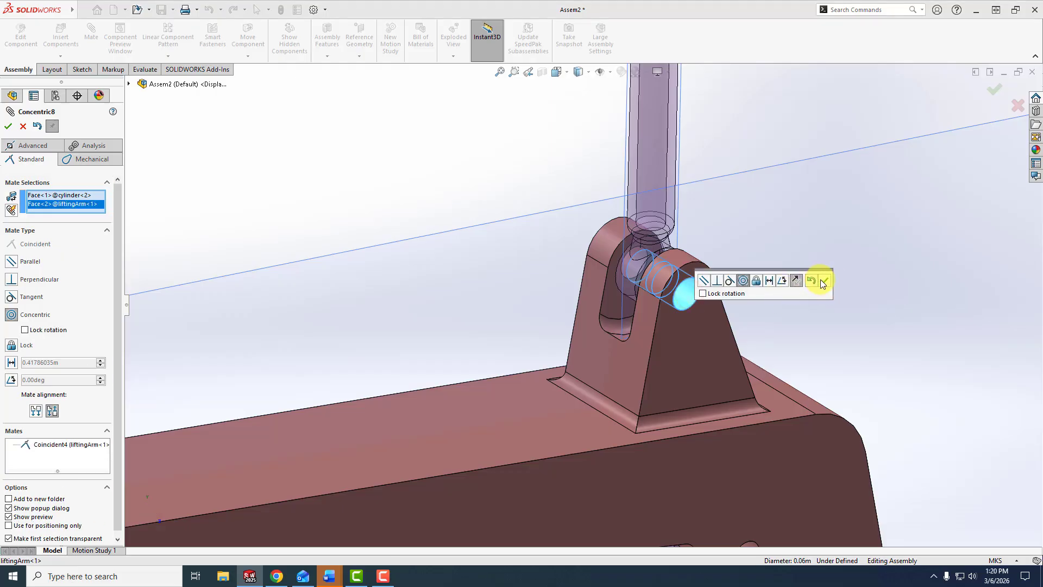
click(821, 281)
scroll(725, 299, up, 7)
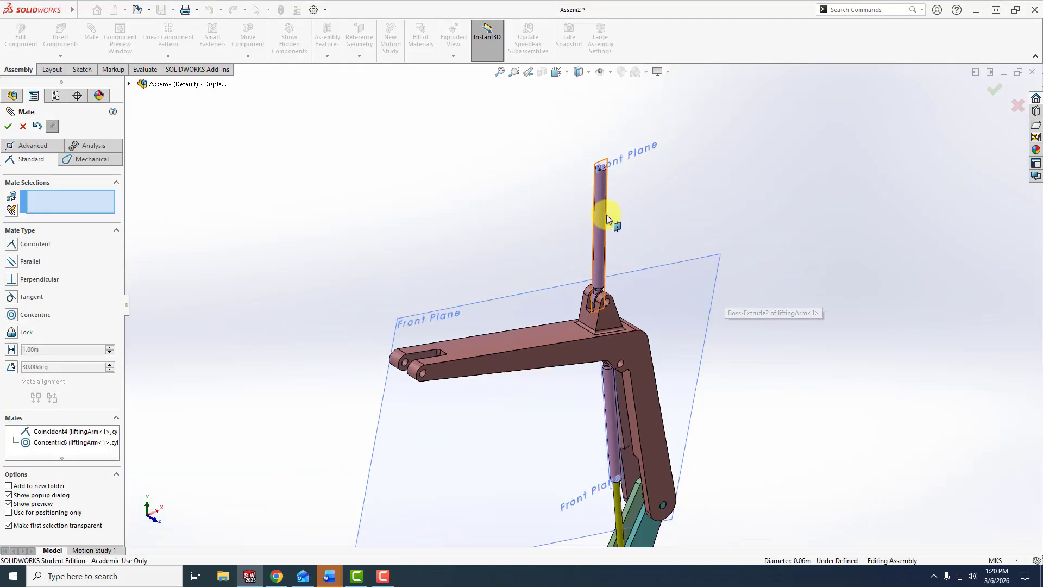
Step: Swing the second cylinder down about the bracket so it extends over liftingArm toward the forked end, and finish mating
drag(600, 211, 499, 302)
drag(512, 278, 490, 304)
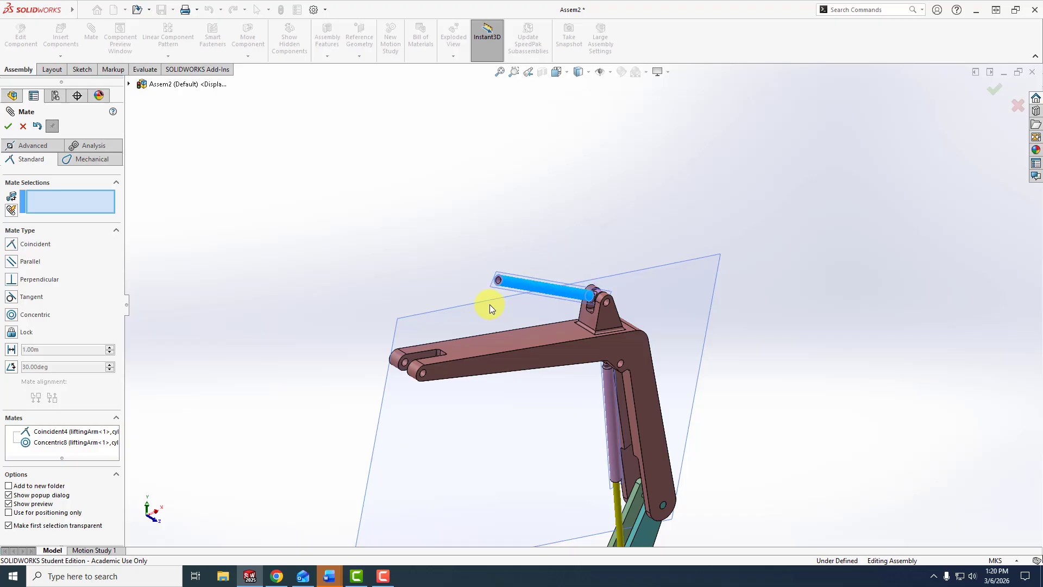
click(8, 126)
Step: Insert a second piston.SLDPRT, rotate it three times by 90 degrees about Z, and place it above liftingArm's forked end
click(60, 36)
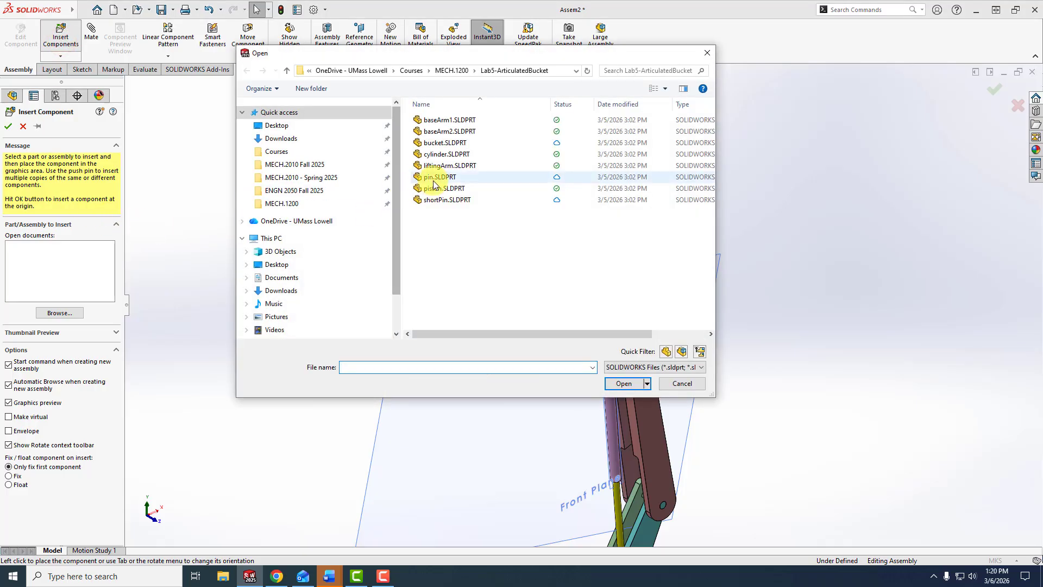
click(434, 186)
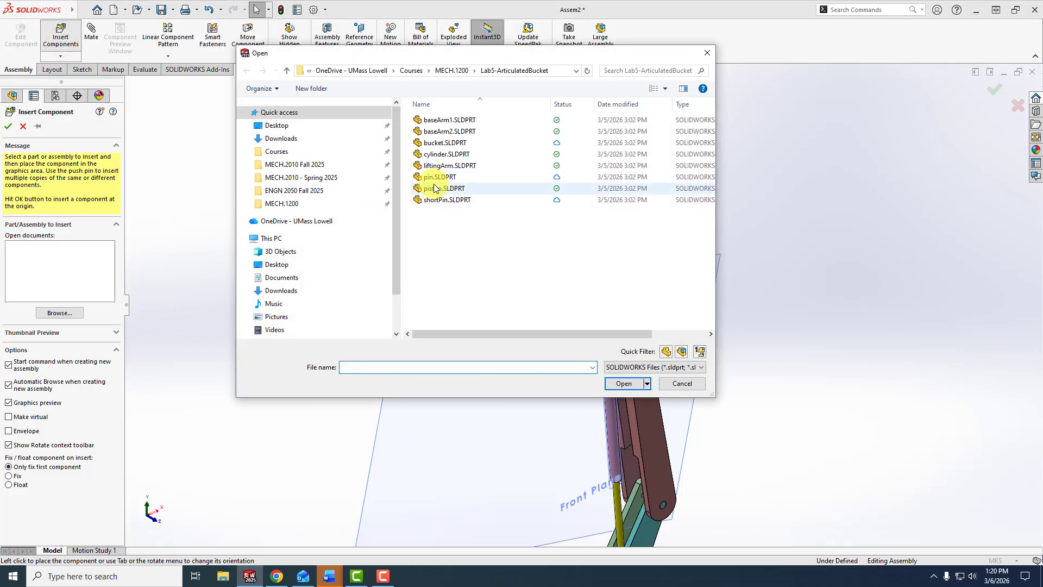
click(615, 385)
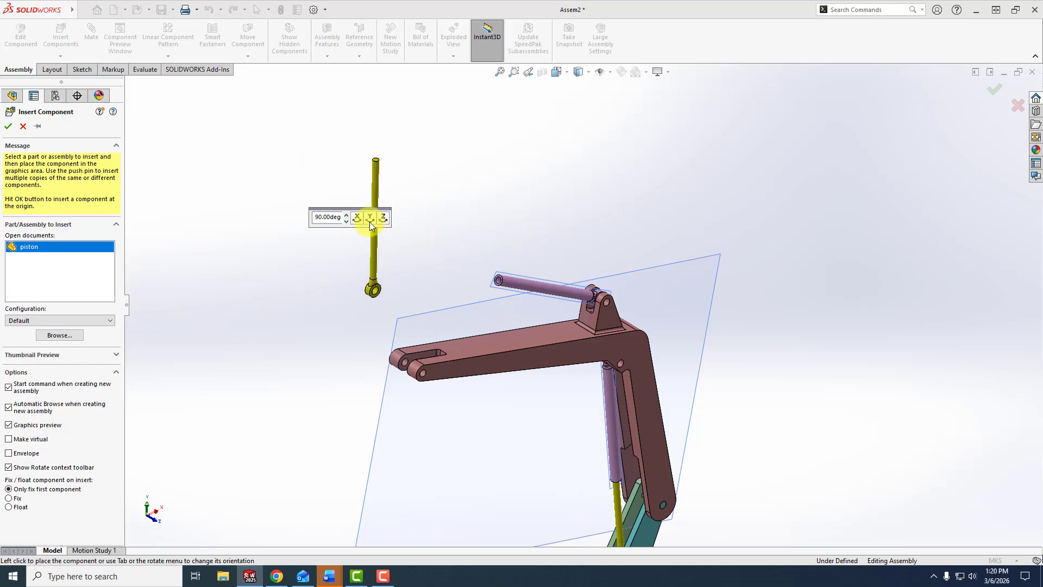
click(384, 218)
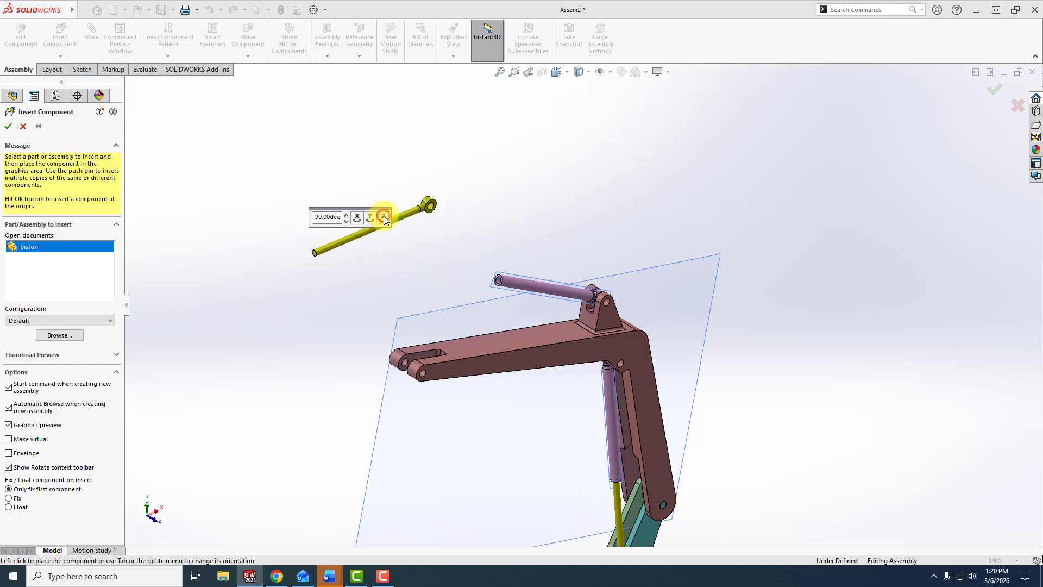
click(383, 217)
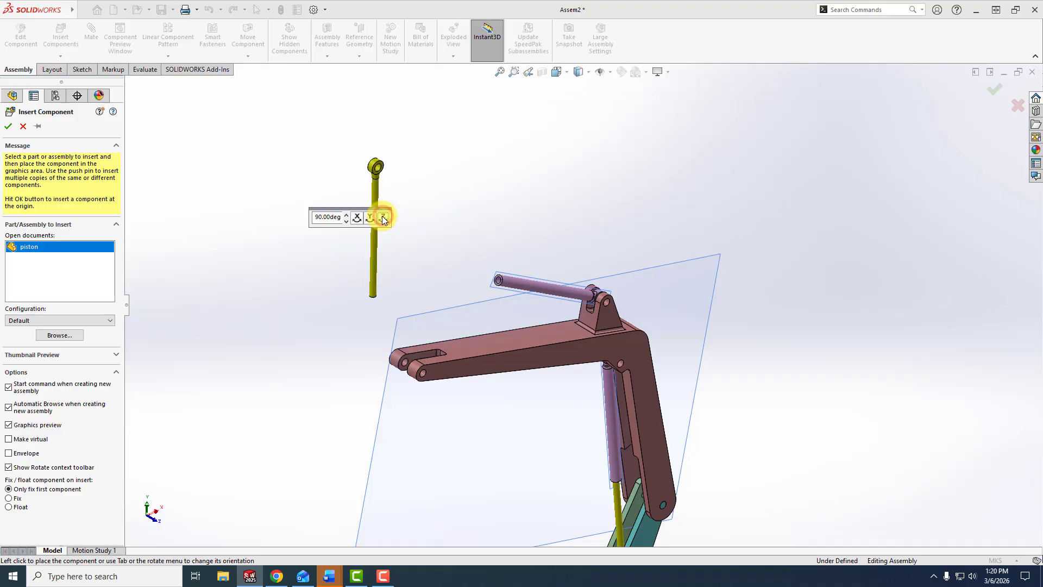
click(384, 217)
click(447, 259)
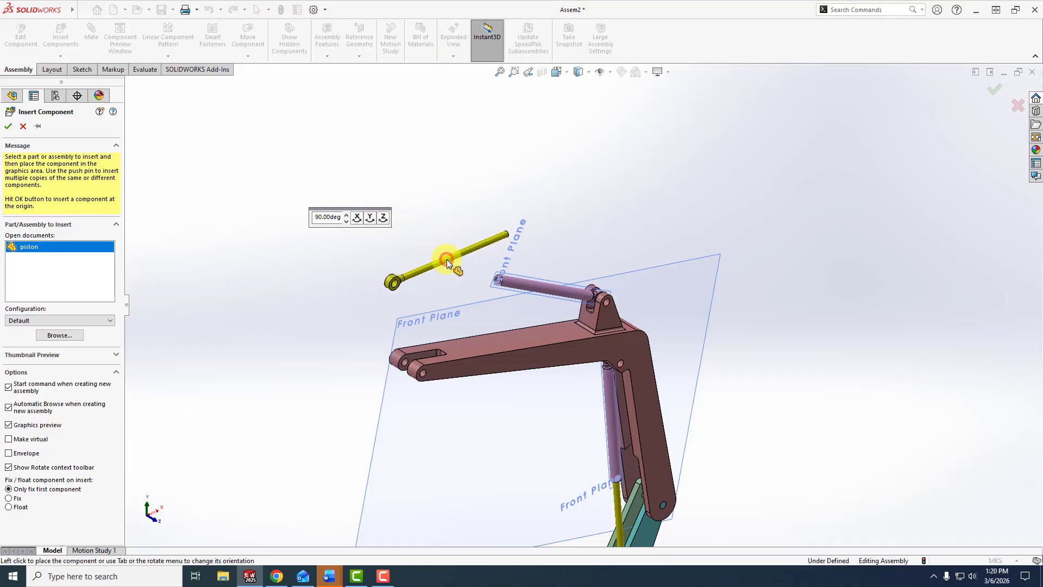
Step: Add a concentric mate between the second piston's rod face and the second cylinder's outer face
click(90, 33)
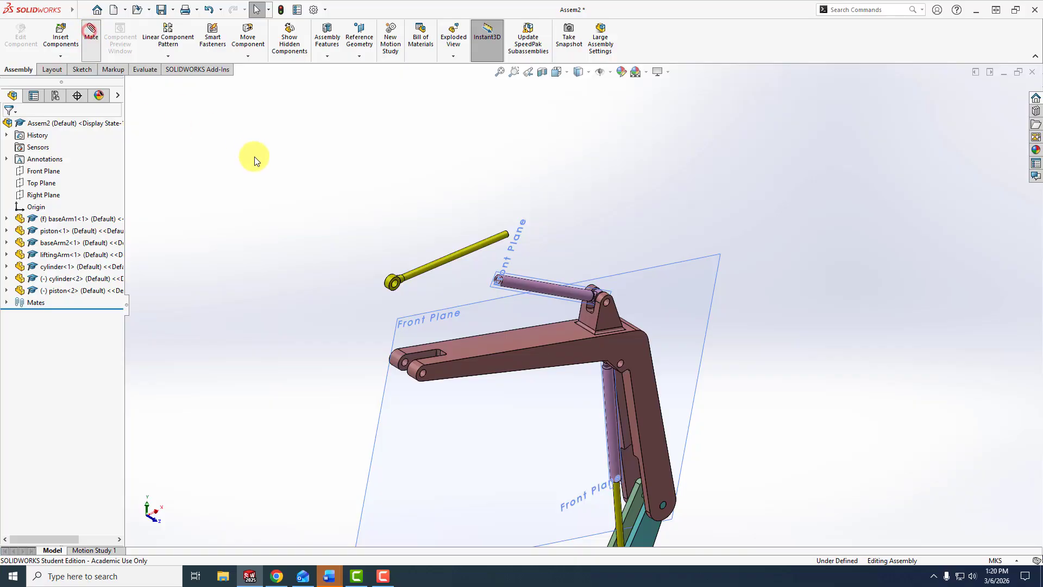
click(435, 263)
scroll(514, 289, down, 3)
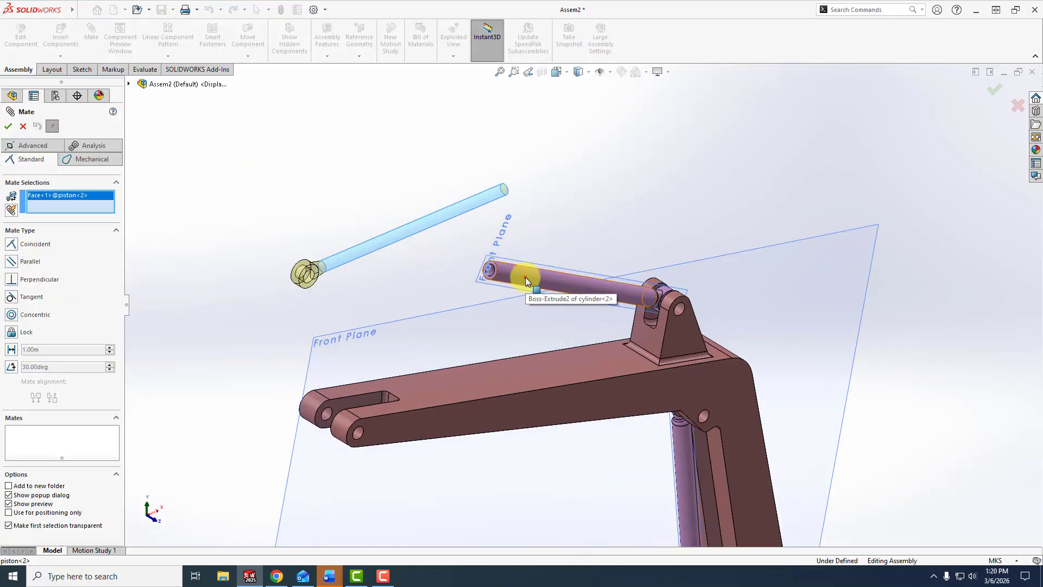
click(526, 278)
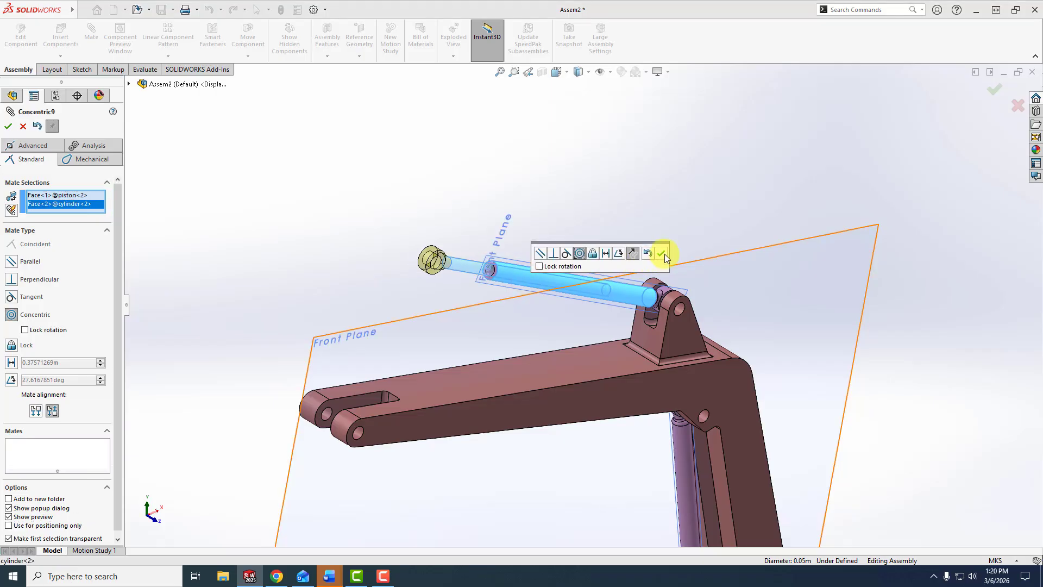
click(662, 253)
scroll(359, 252, up, 3)
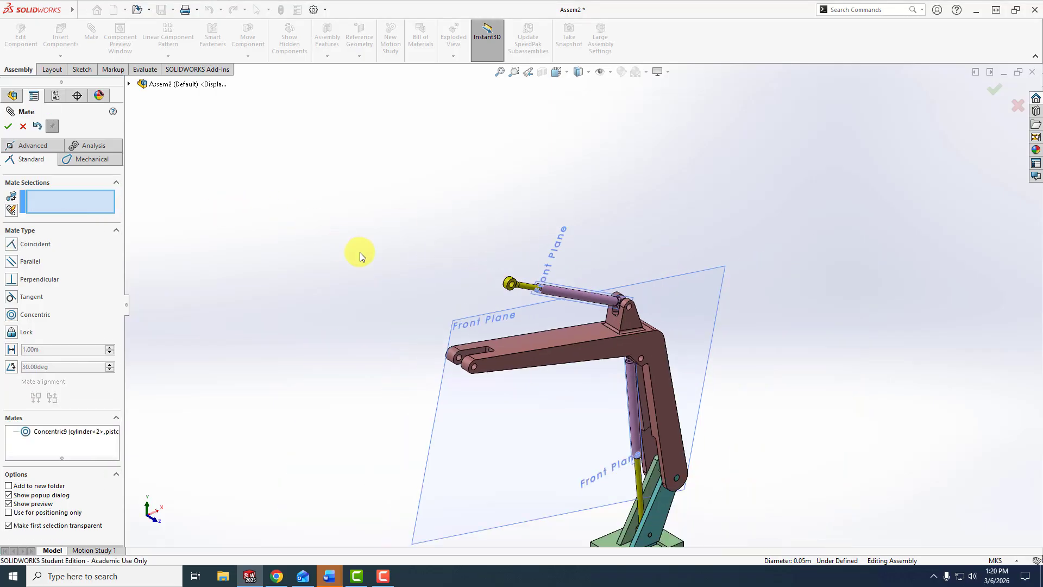
middle_drag(359, 252, 294, 223)
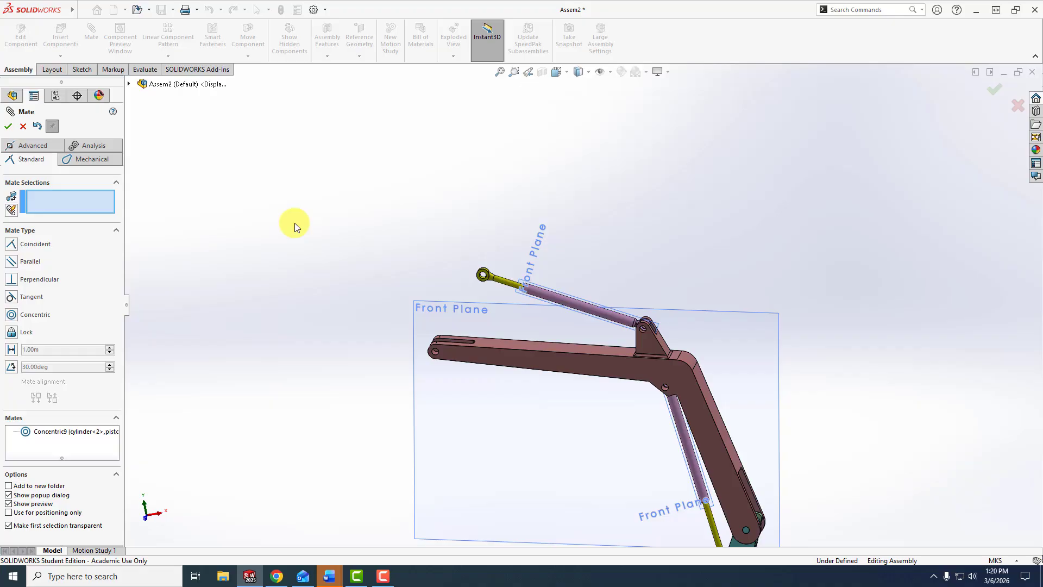
Step: Finish mating, then insert bucket.SLDPRT and place it above and beyond liftingArm's forked end
key(f)
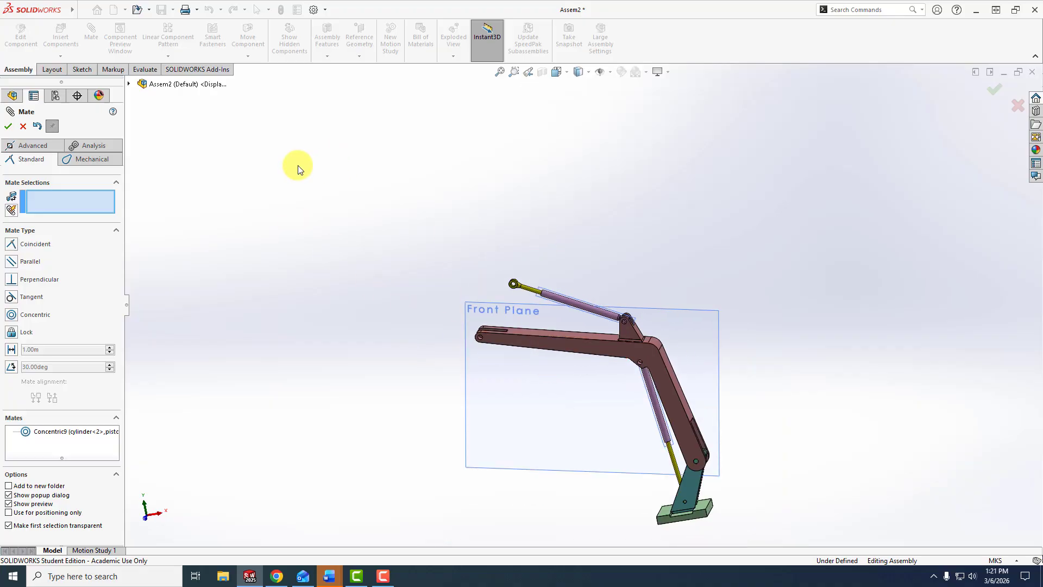
click(9, 126)
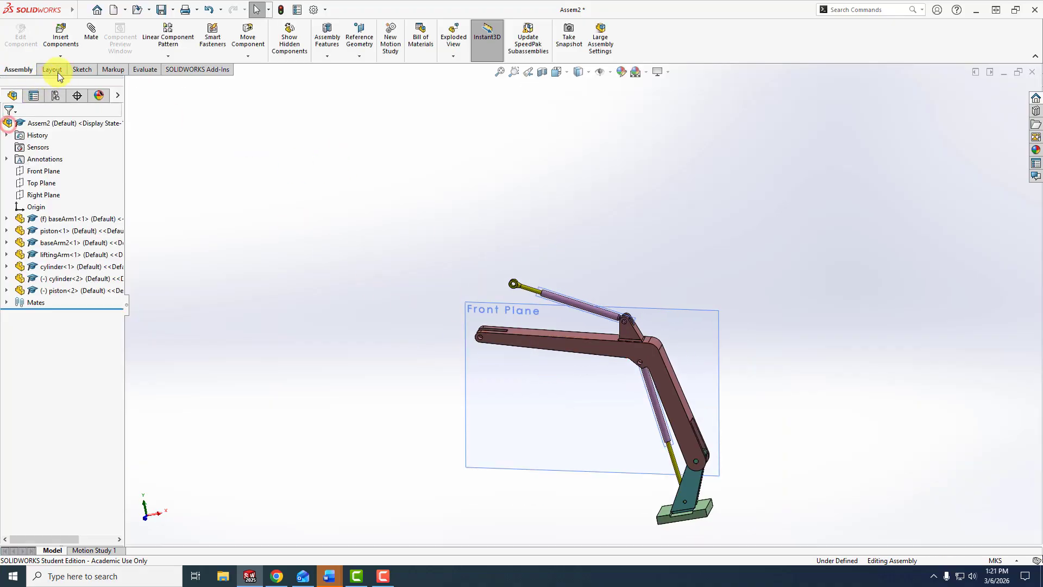
click(55, 37)
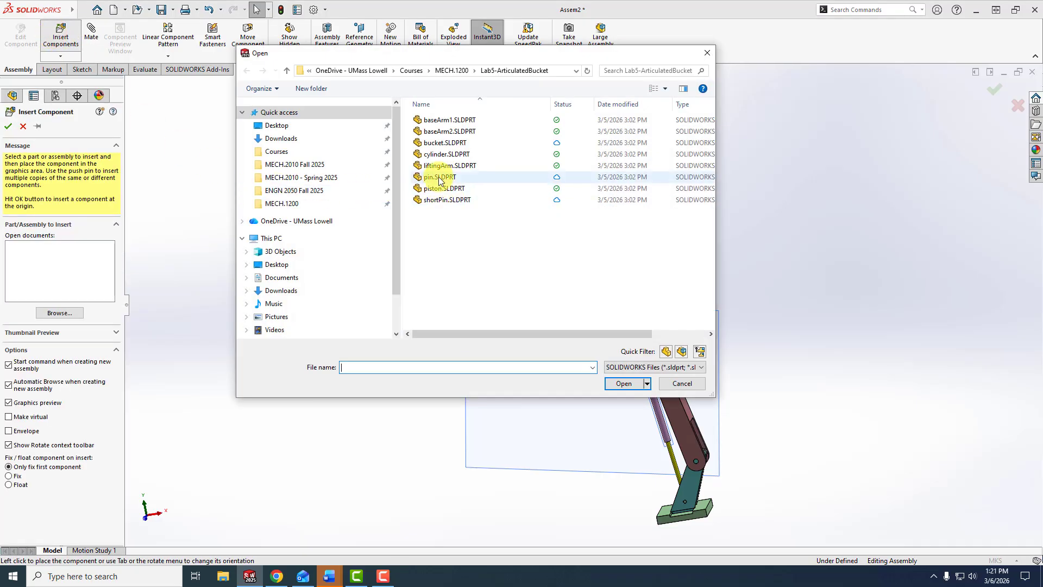
click(437, 142)
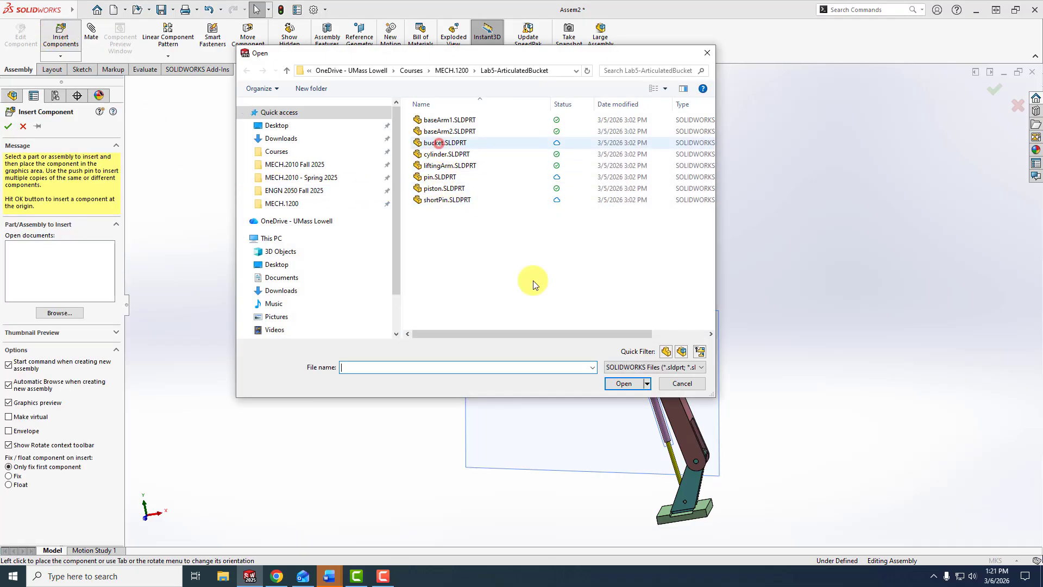
click(621, 384)
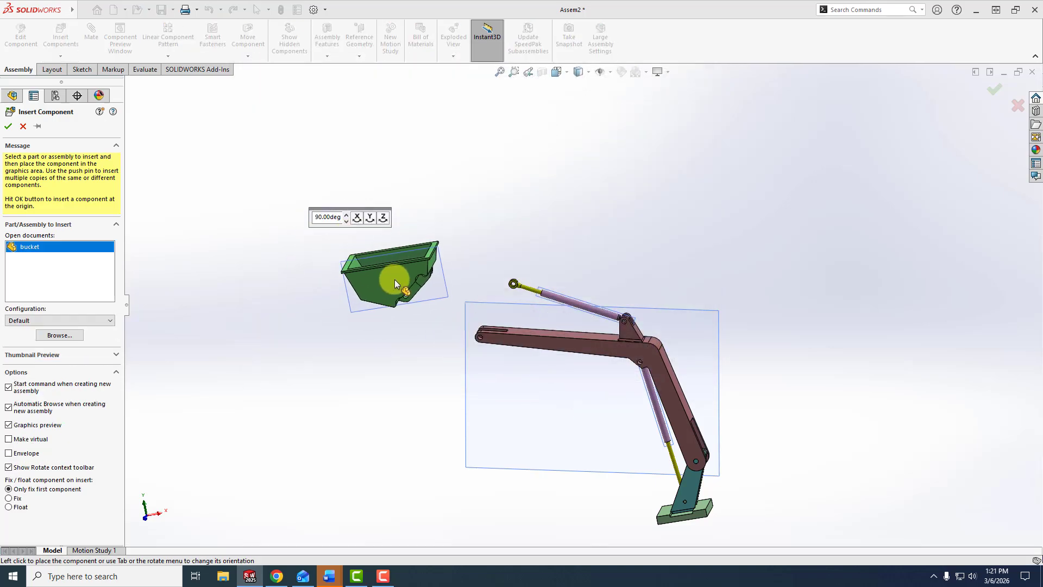
click(408, 276)
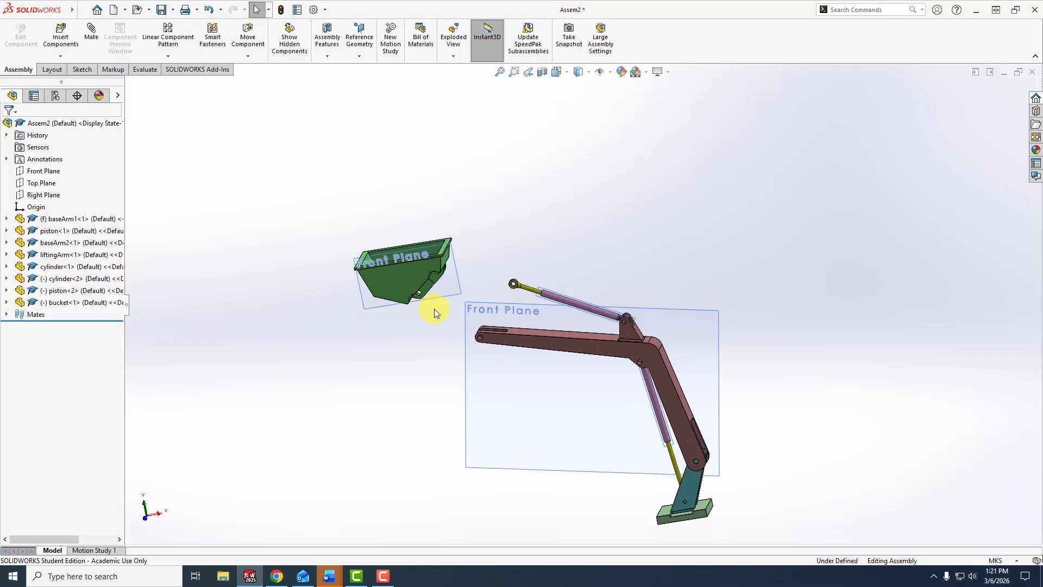
Step: Add a coincident mate between the bucket's Front Plane and liftingArm's Front Plane
click(91, 31)
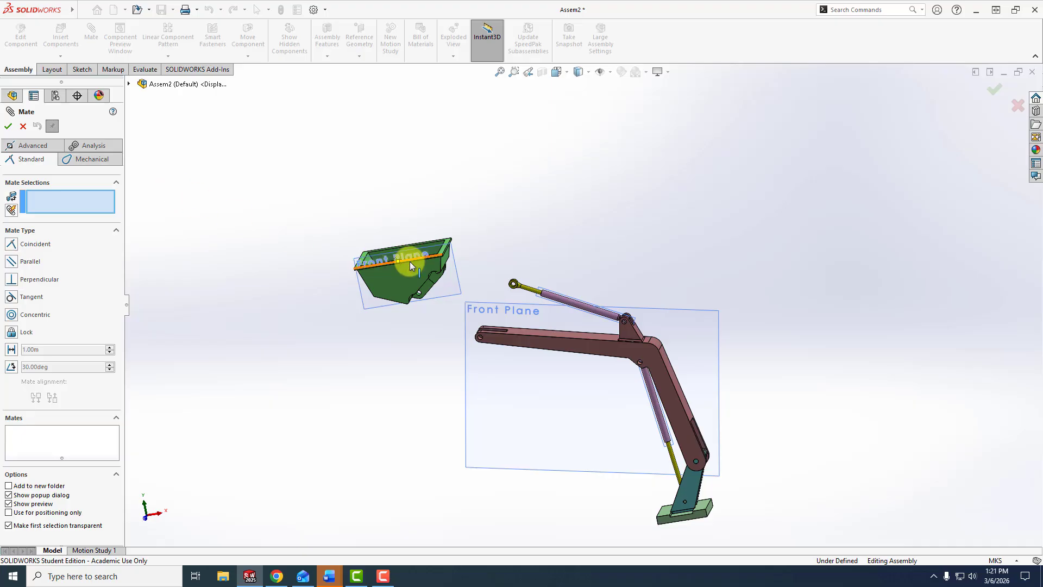
click(454, 271)
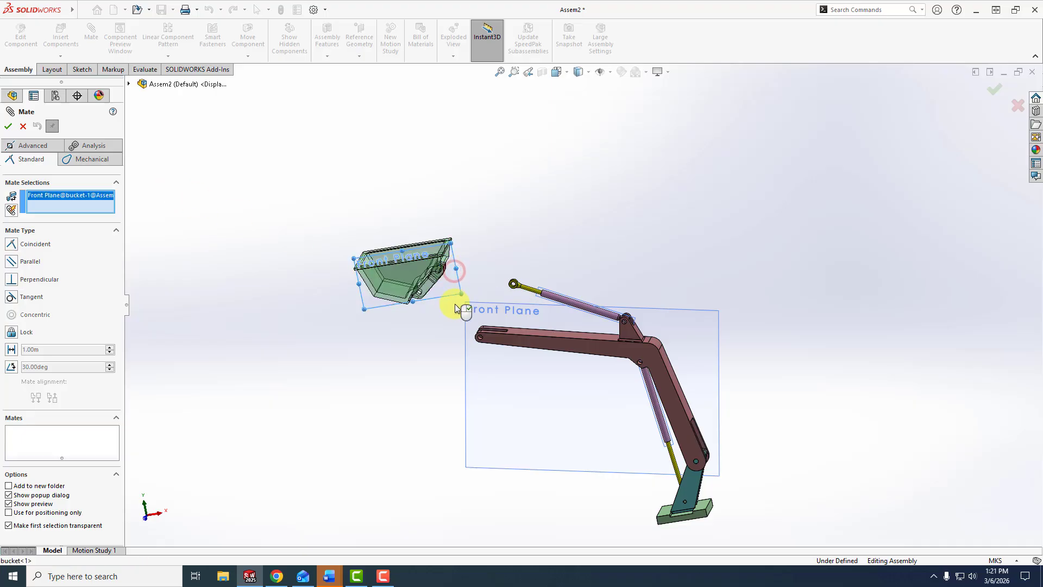
click(468, 309)
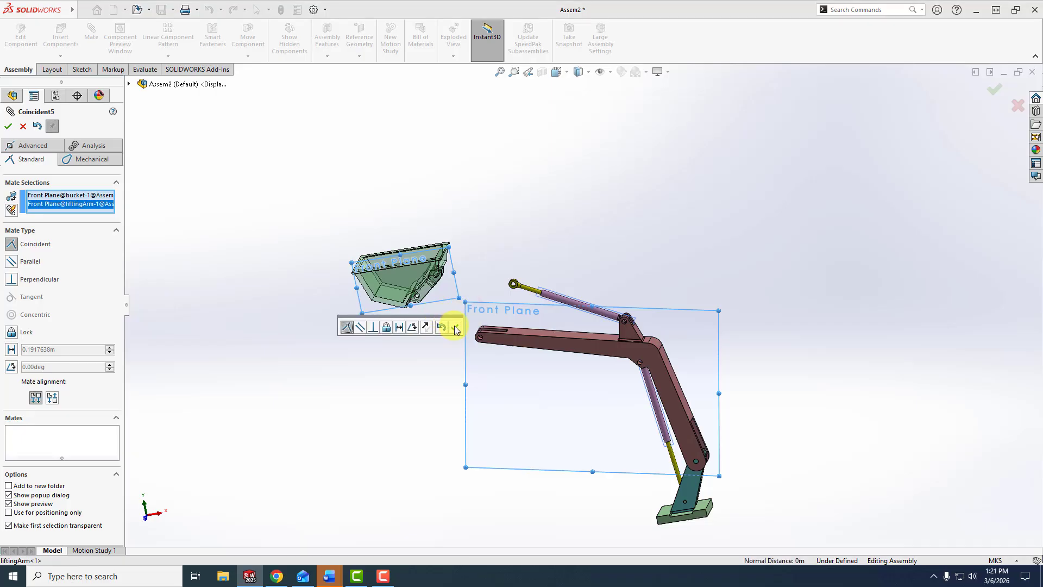
click(455, 328)
Step: Hide all reference planes in the graphics area
middle_drag(406, 344, 374, 350)
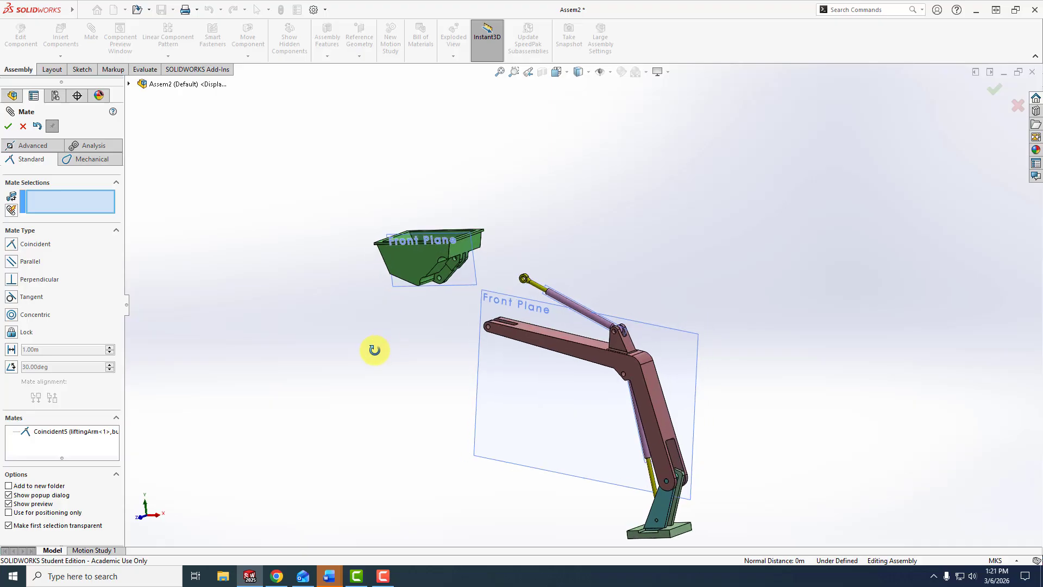
key(z)
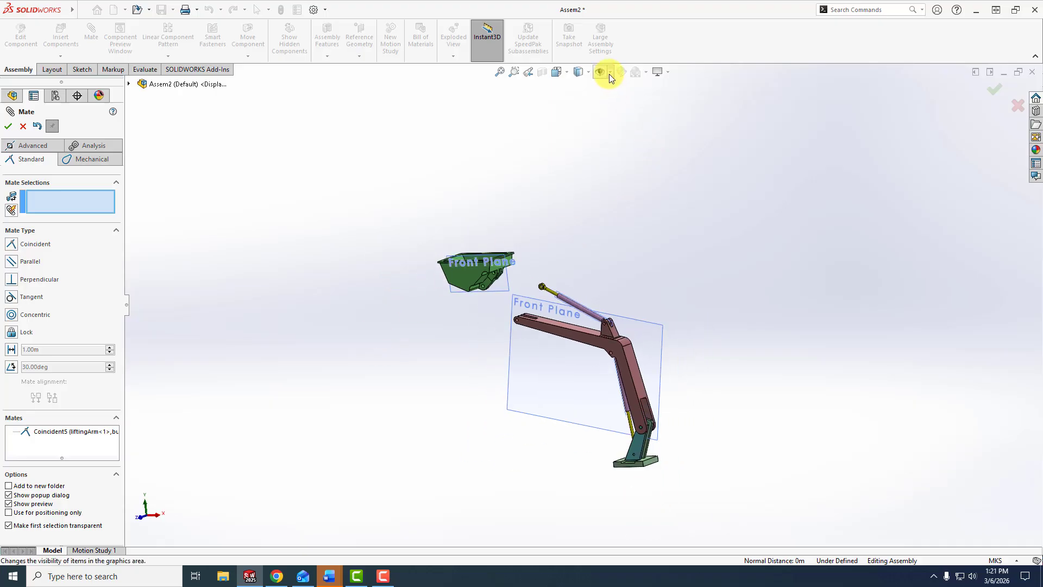
click(611, 72)
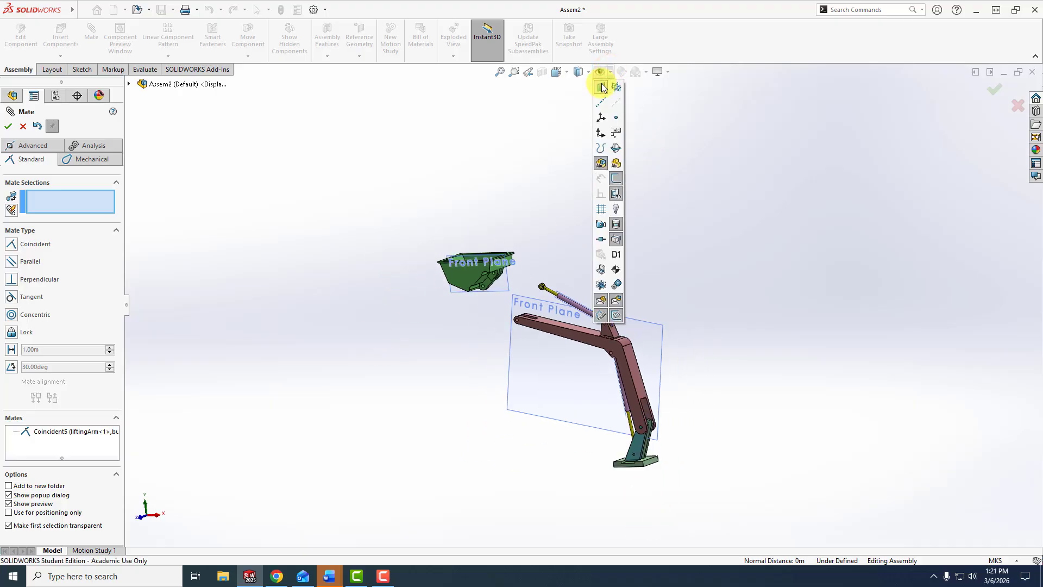
click(601, 86)
click(474, 353)
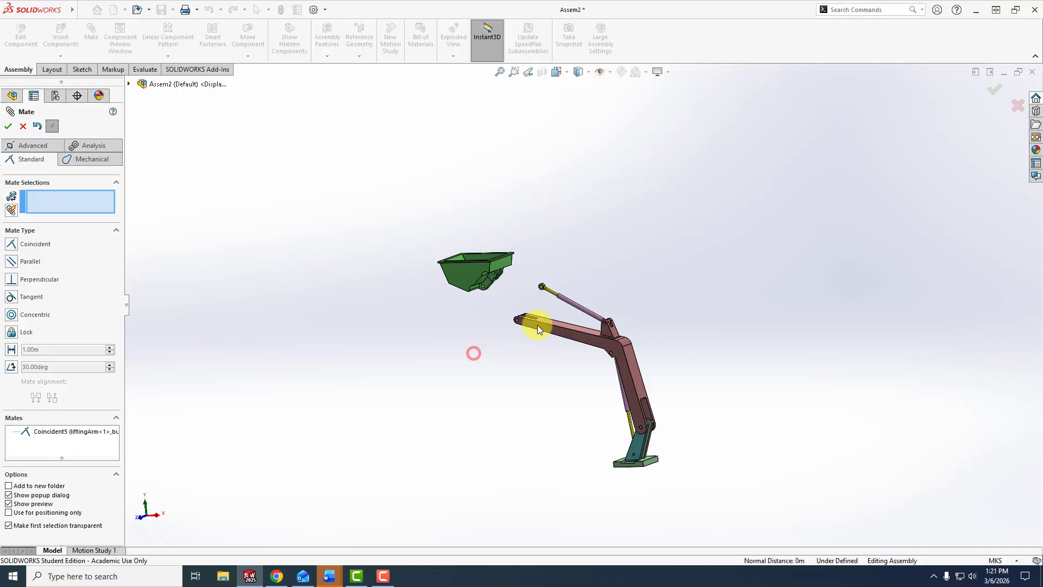
Step: Add a concentric mate between the bucket's lower bracket hole and the hole at liftingArm's forked end
scroll(554, 288, down, 5)
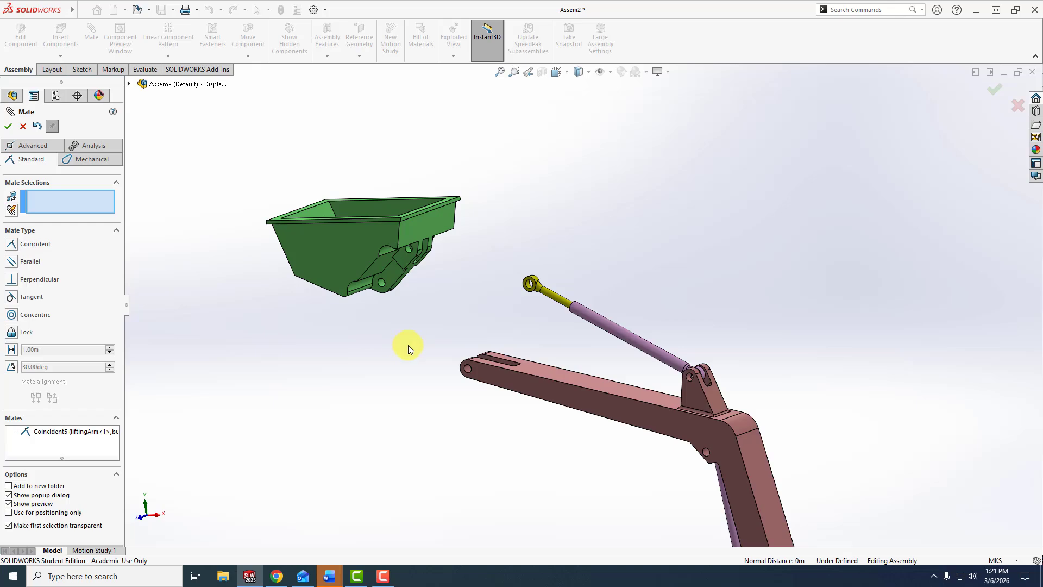
scroll(408, 344, down, 8)
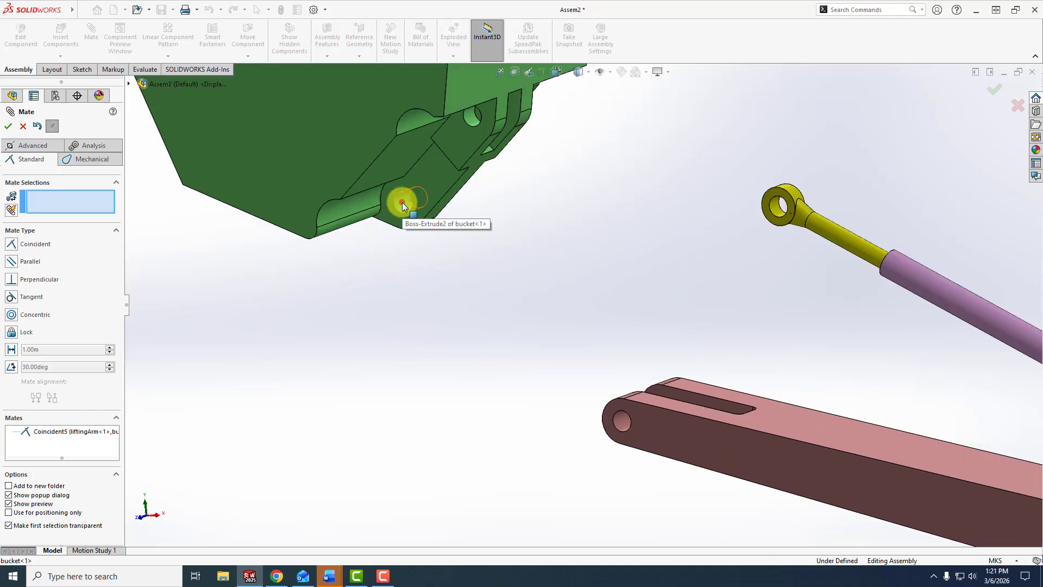
click(403, 202)
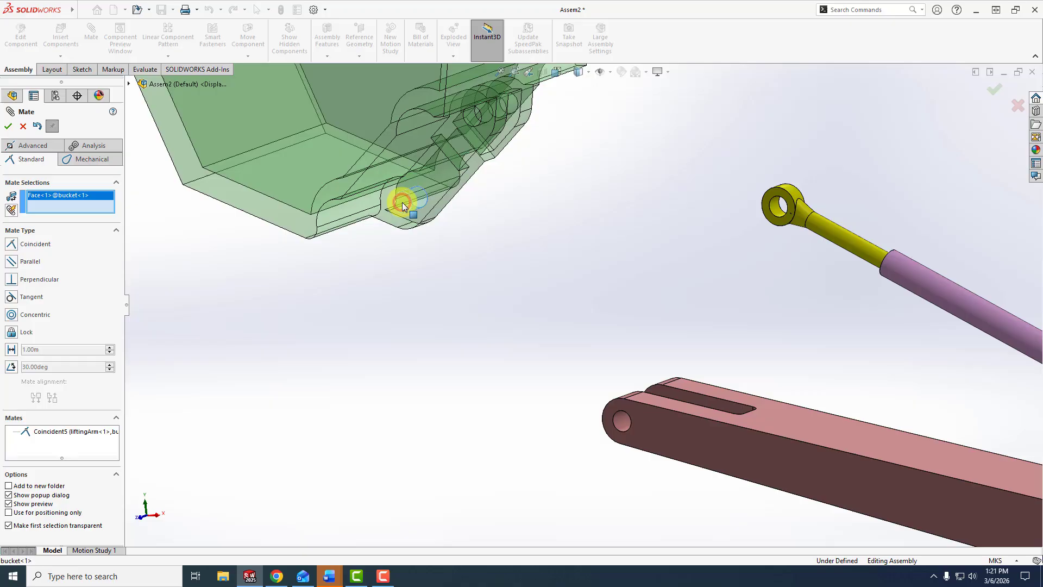
click(624, 424)
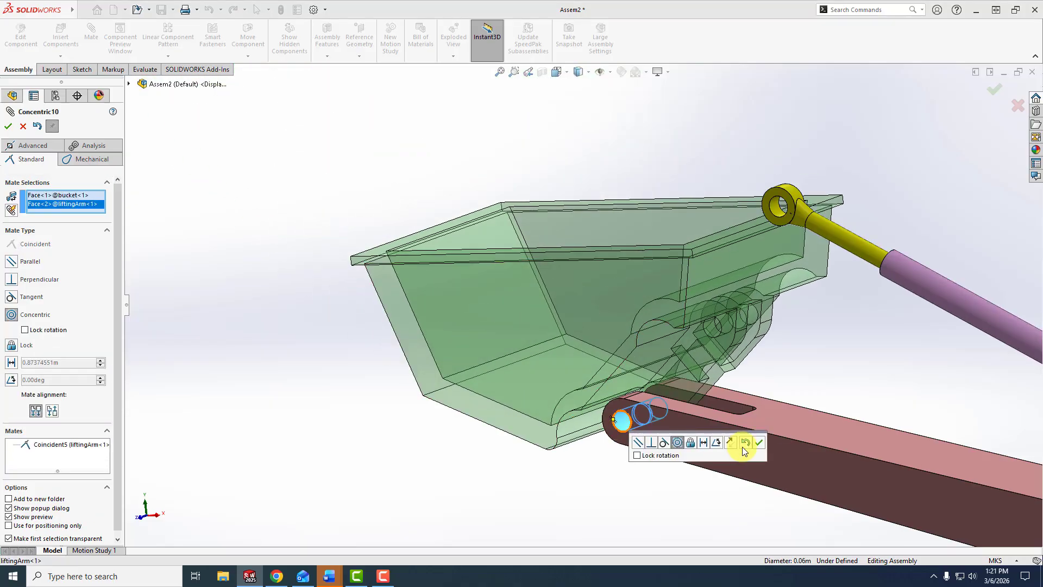
click(758, 441)
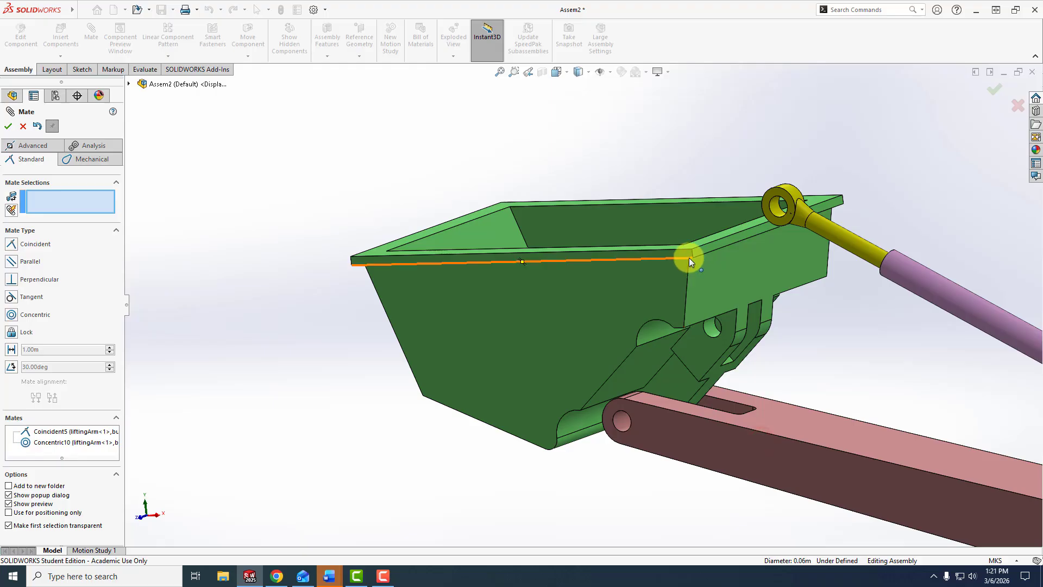
Step: Tilt the bucket about liftingArm's end and add a concentric mate between the second piston's eye hole and the bucket's upper bracket hole
drag(685, 244, 570, 250)
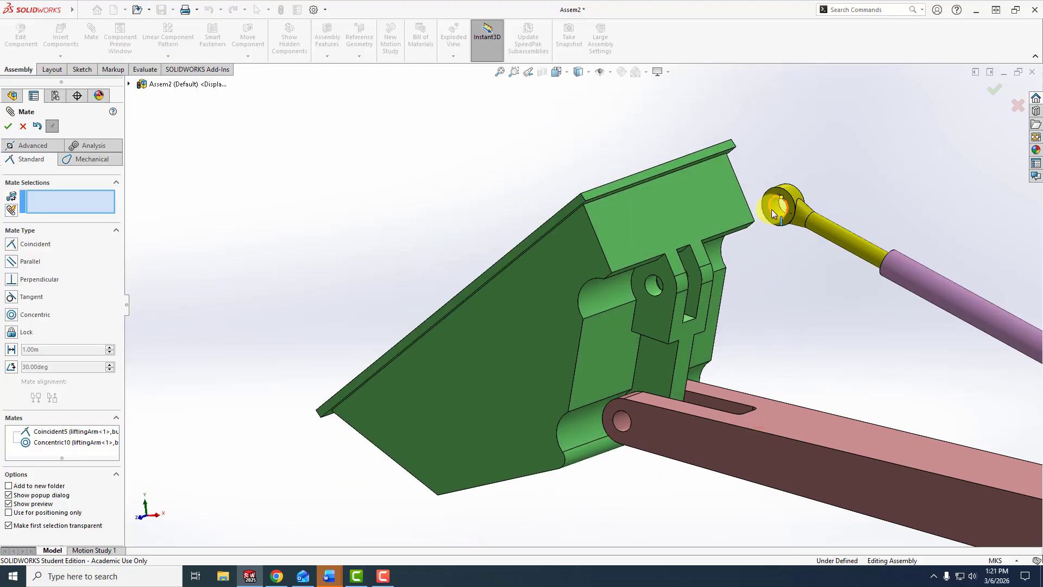
scroll(773, 220, down, 5)
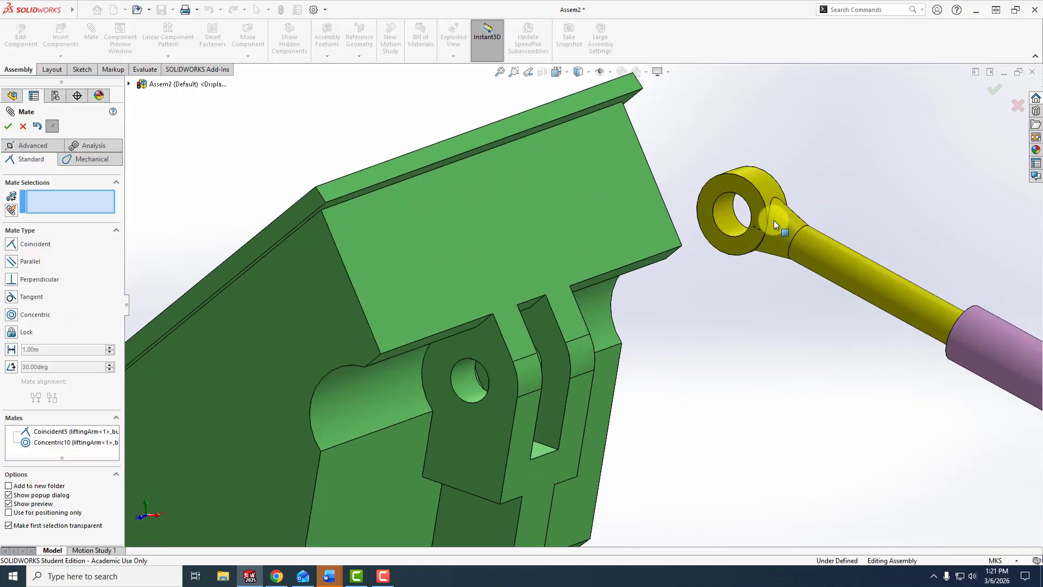
click(726, 219)
click(468, 385)
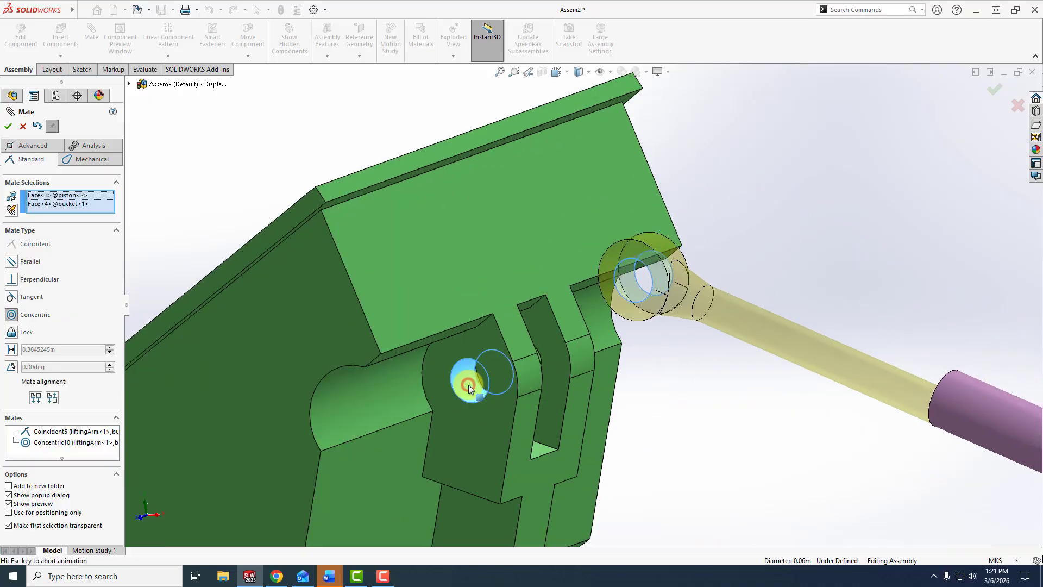
click(454, 404)
scroll(440, 375, up, 6)
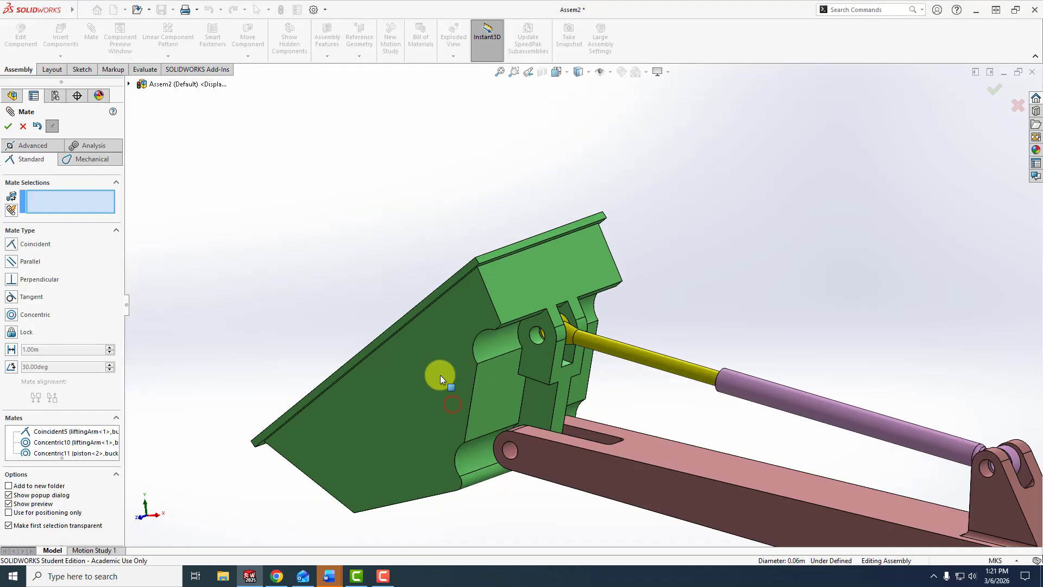
Step: Swing the bucket about liftingArm's end in the front view to check how the upper piston and cylinder follow
click(561, 73)
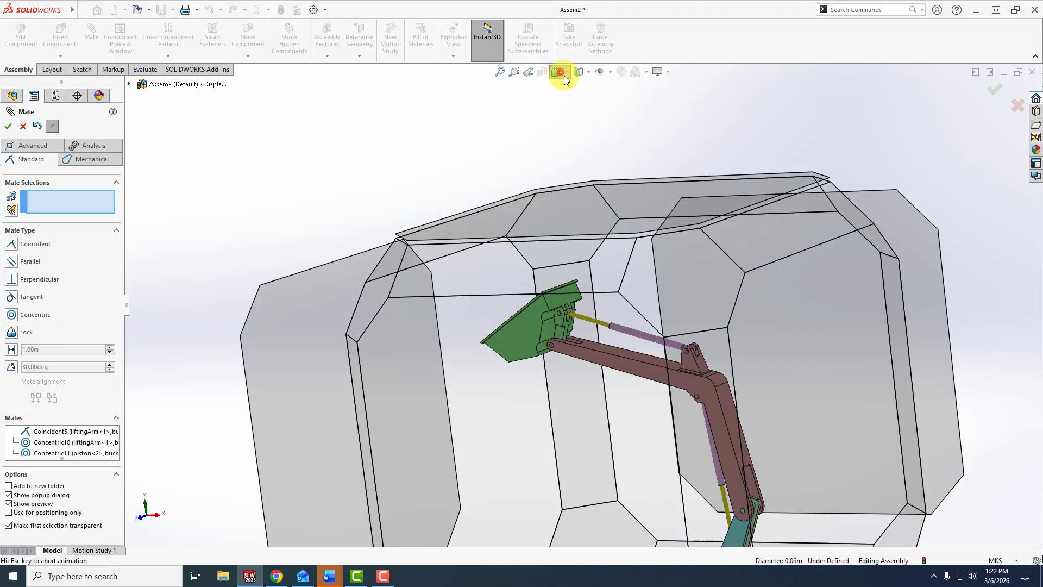
click(418, 341)
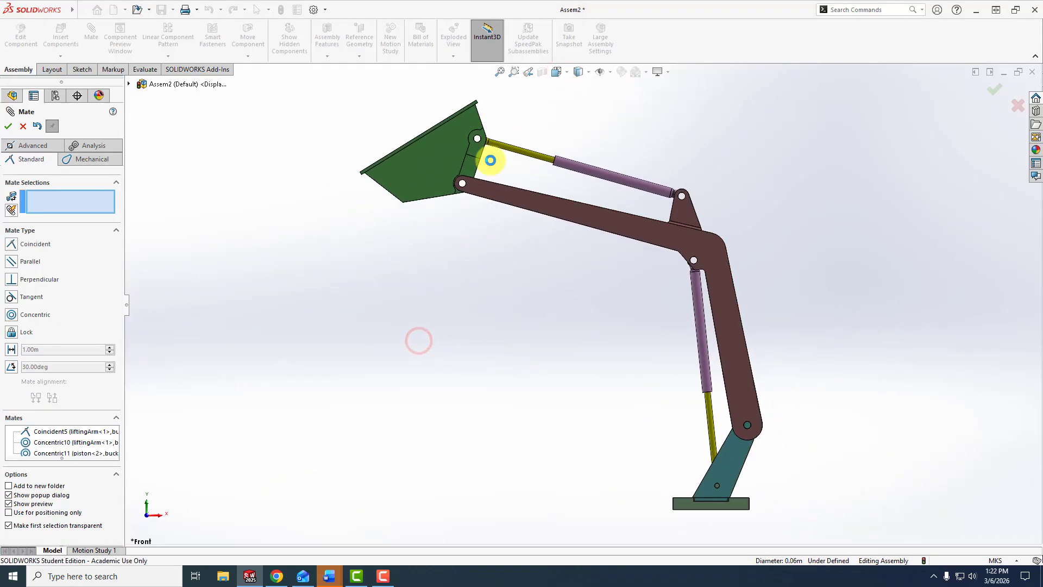
mouse_move(476, 100)
mouse_down()
mouse_move(421, 89)
mouse_move(508, 130)
mouse_move(454, 92)
mouse_move(509, 126)
mouse_move(465, 98)
mouse_move(493, 127)
mouse_move(473, 108)
mouse_up()
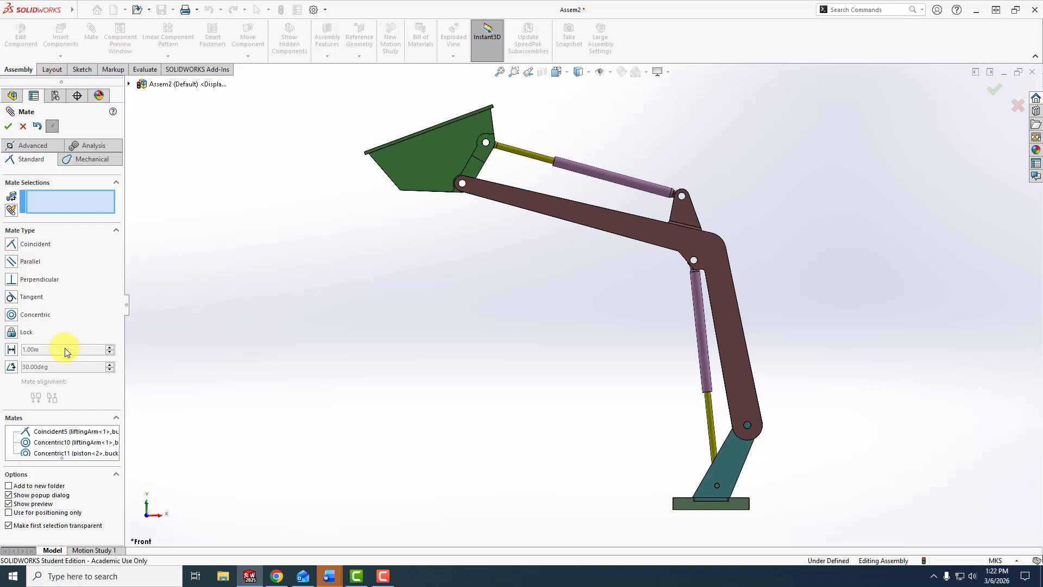
Step: Add a 50-degree angle mate between the bucket's rim face and liftingArm's long upper face, checking its orientation in the front view
click(11, 369)
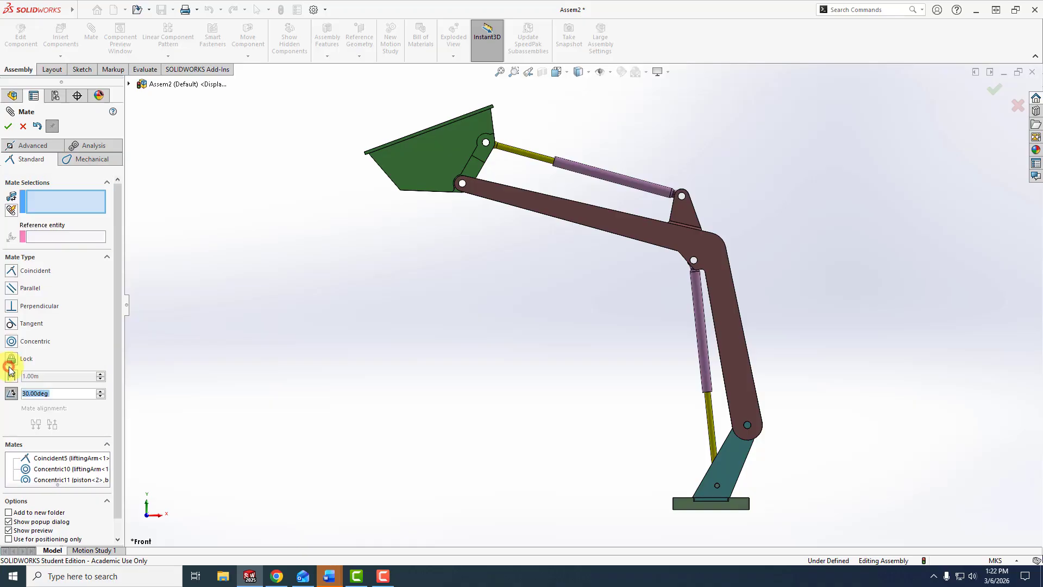
text(50)
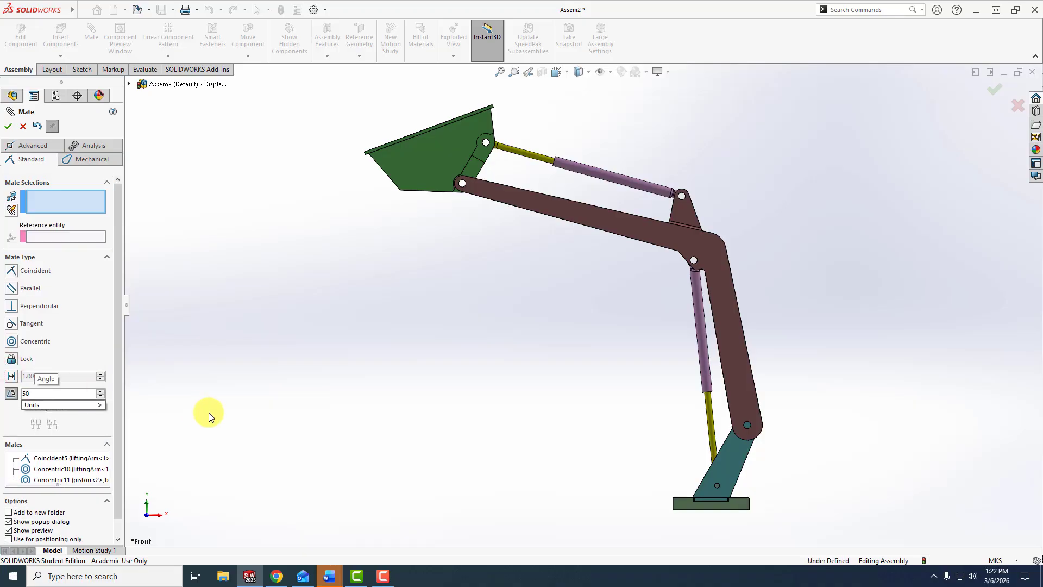
key(Return)
middle_drag(448, 269, 489, 396)
scroll(520, 262, down, 3)
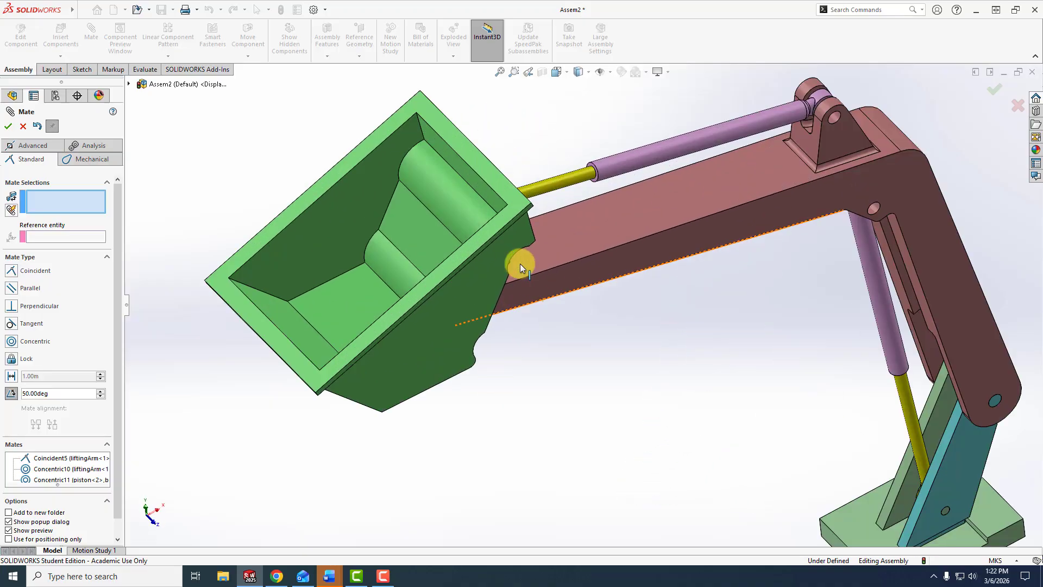
click(515, 203)
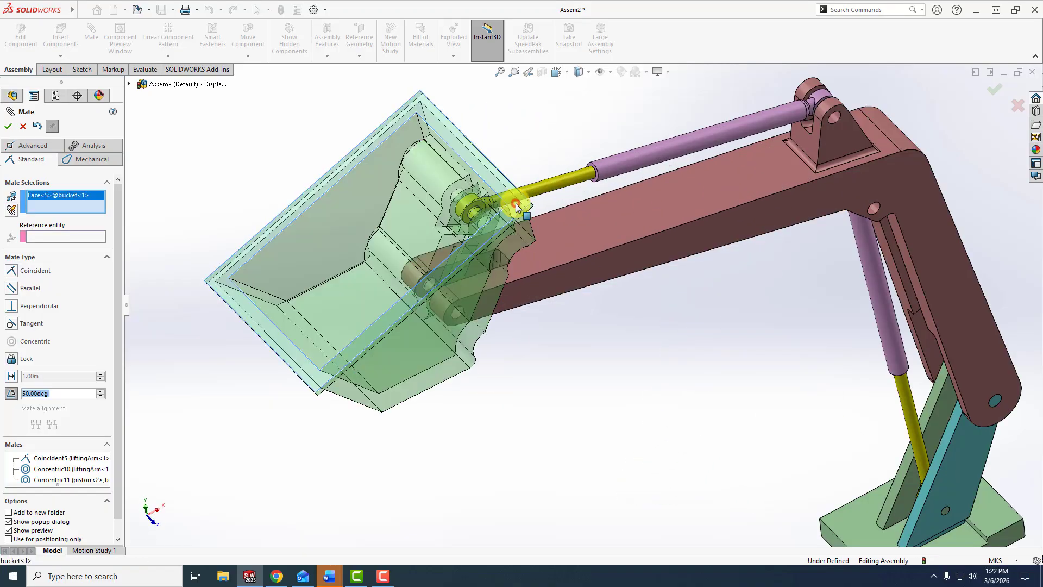
click(598, 227)
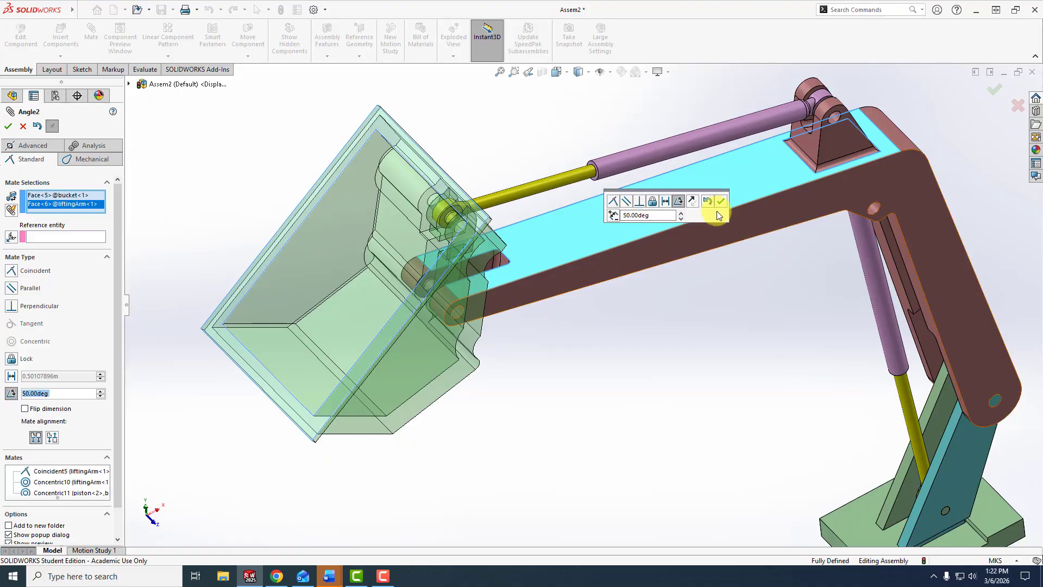
click(556, 71)
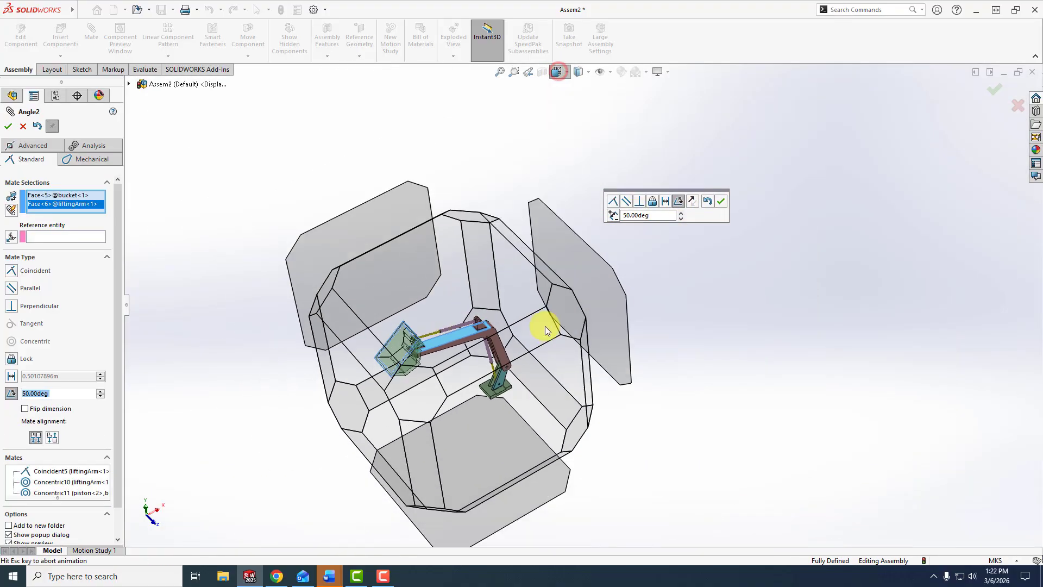
click(539, 395)
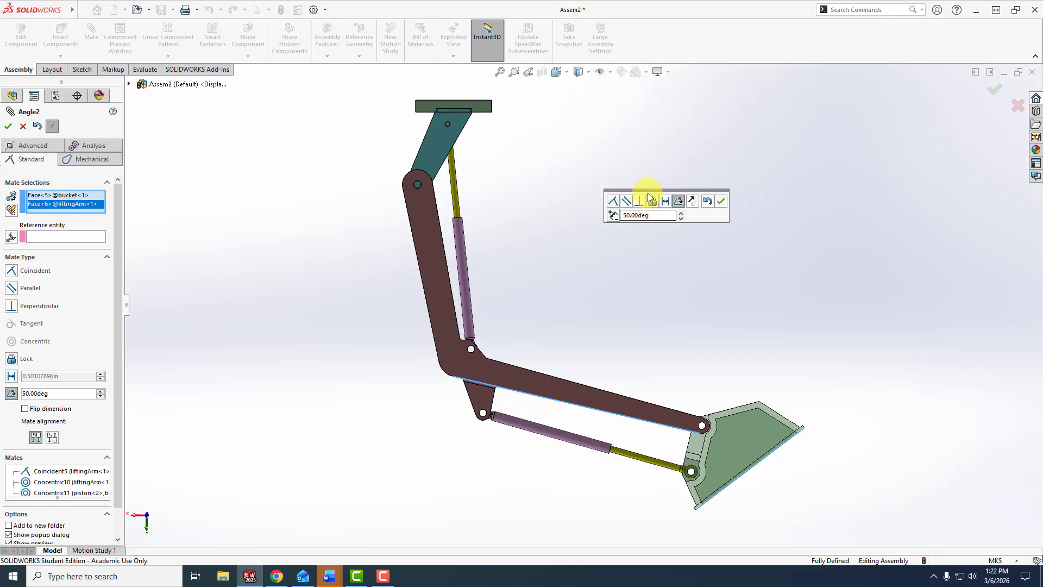
click(556, 71)
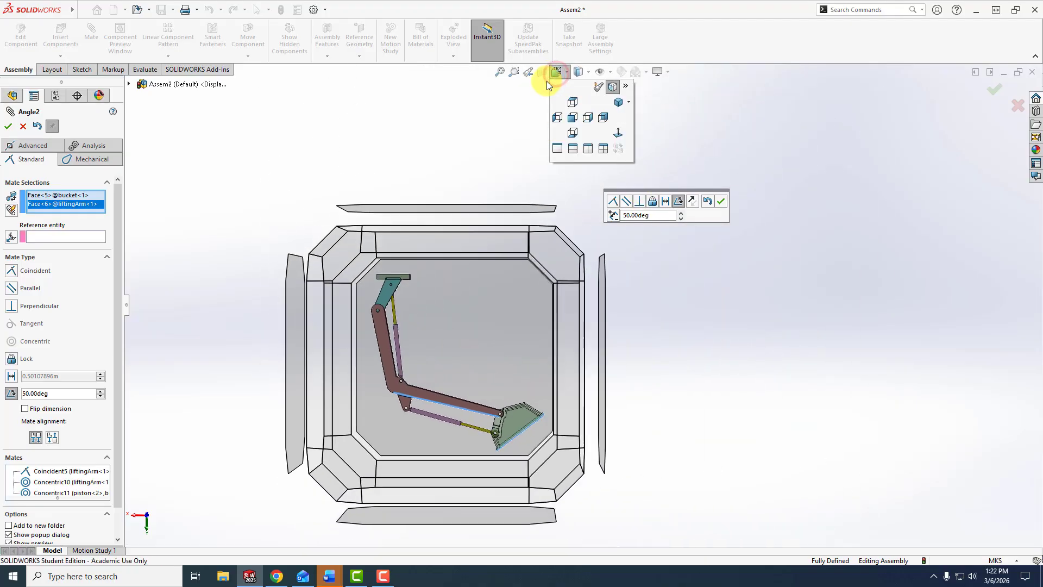
click(572, 113)
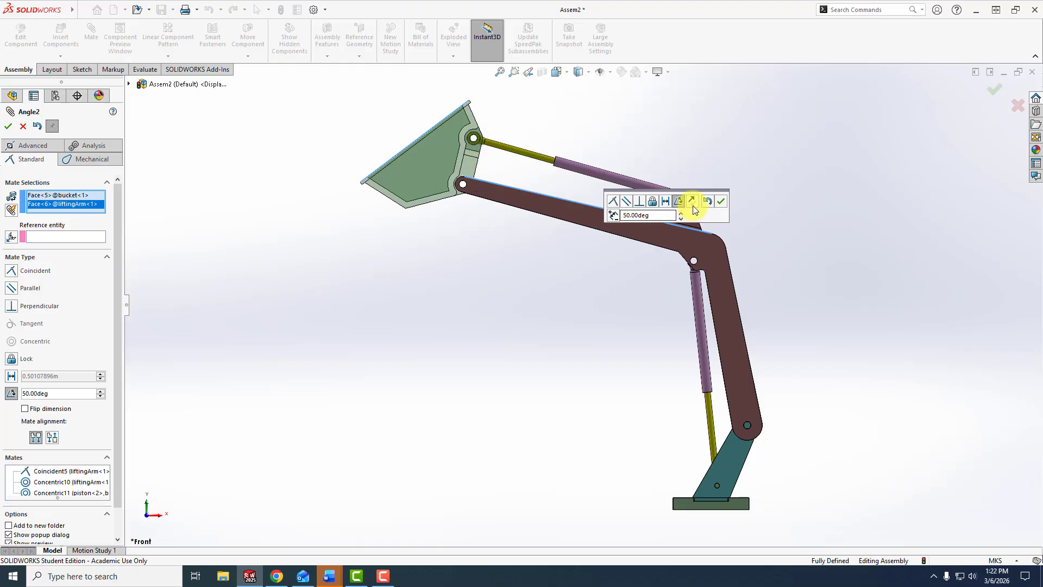
click(720, 201)
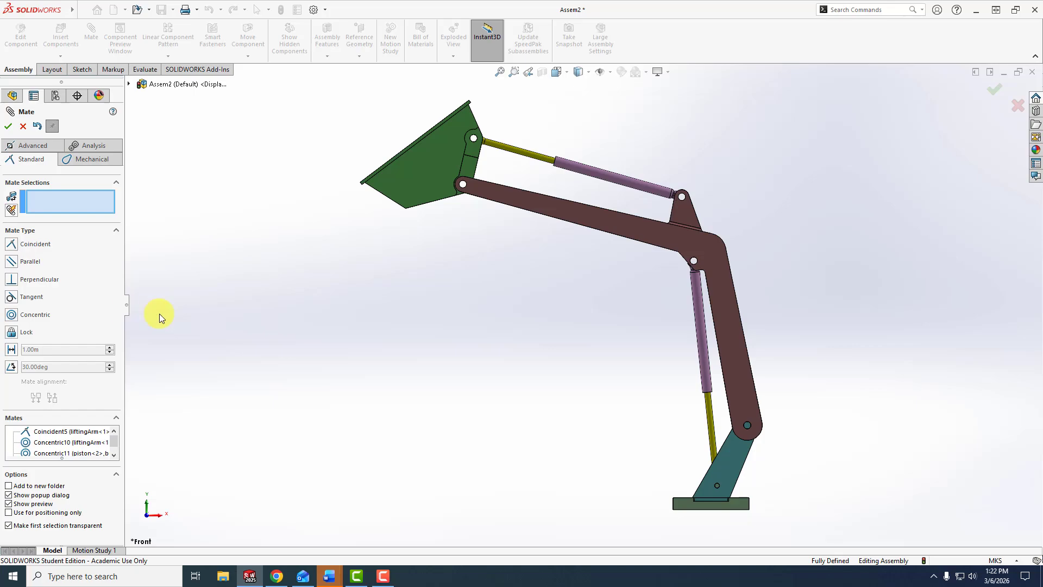
Step: Finish the mating work and inspect the whole bucket arm assembly from an angled view
middle_drag(344, 339, 314, 371)
scroll(629, 433, down, 2)
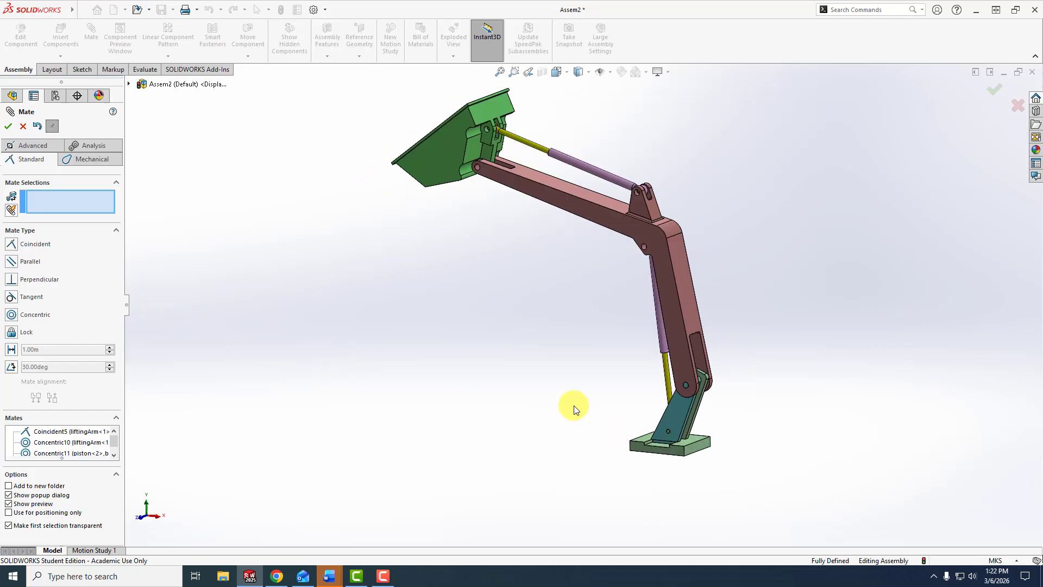
scroll(574, 405, up, 2)
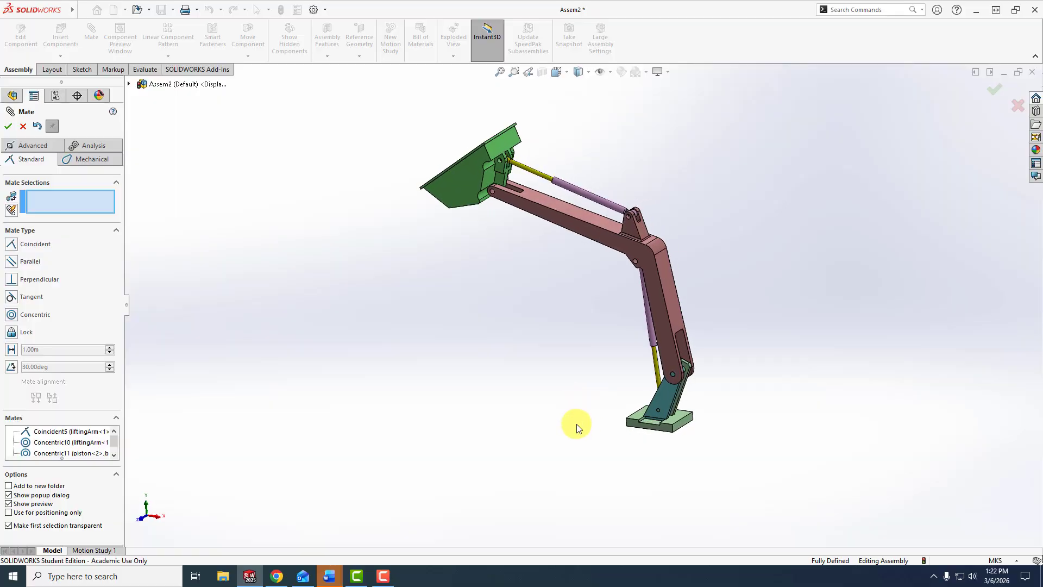
click(6, 126)
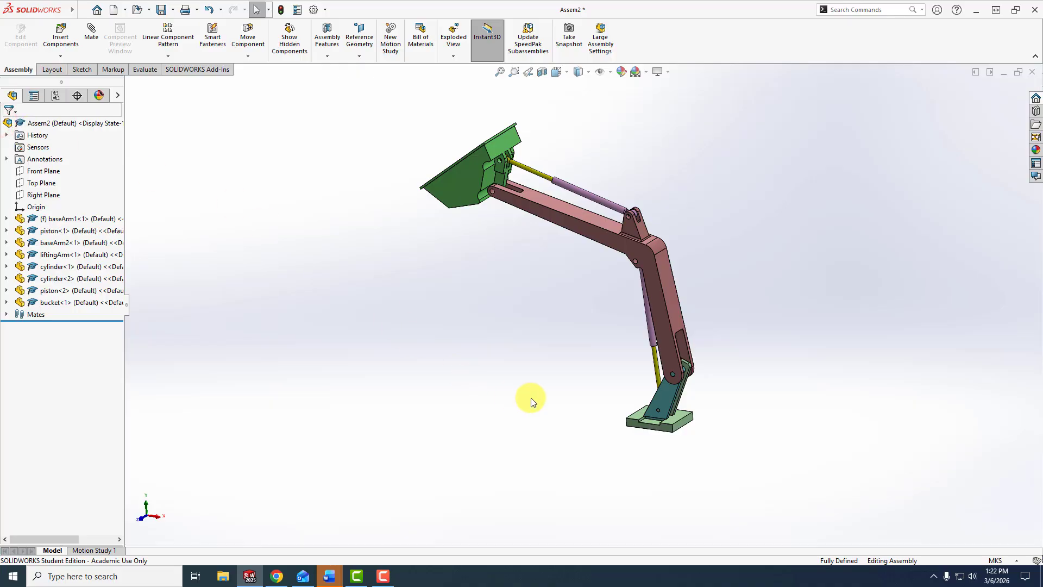
scroll(672, 406, down, 2)
scroll(671, 405, up, 2)
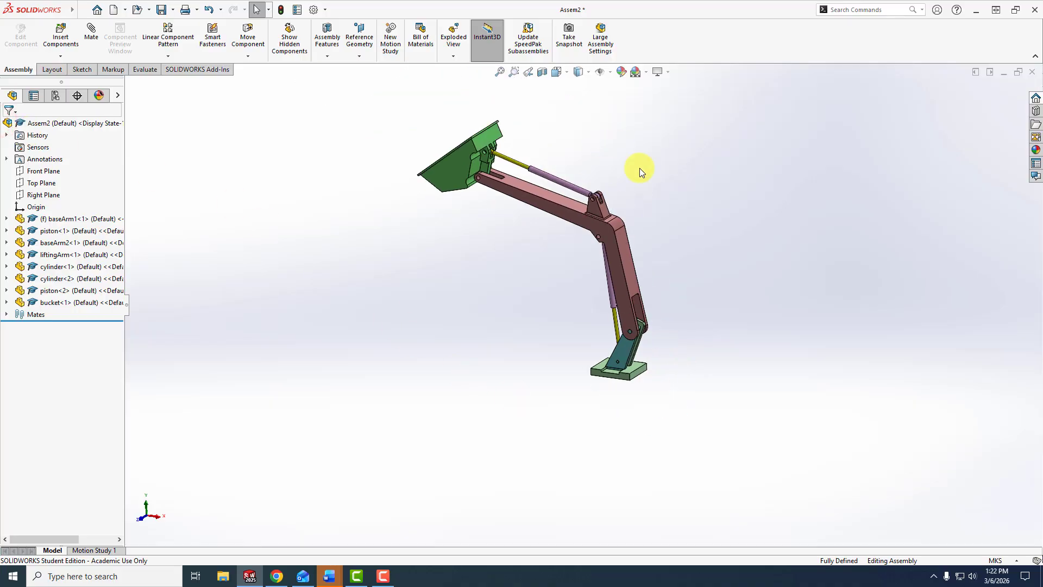
scroll(671, 332, down, 1)
scroll(622, 283, up, 2)
scroll(614, 210, down, 2)
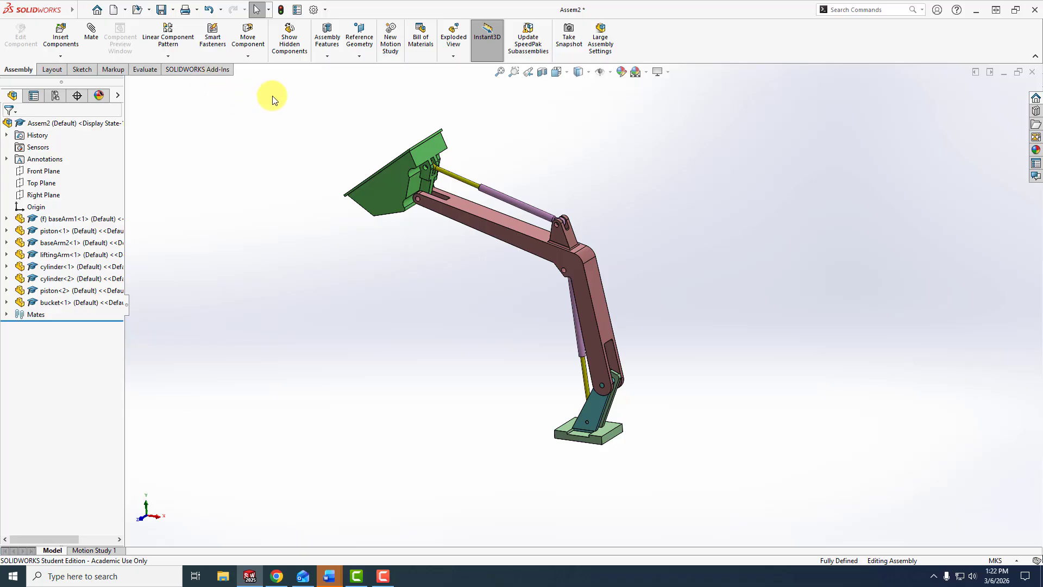
Step: Turn on coordinate system display and create a coordinate system at the lower rear corner vertex of baseArm1's base plate, on its +X side
click(363, 48)
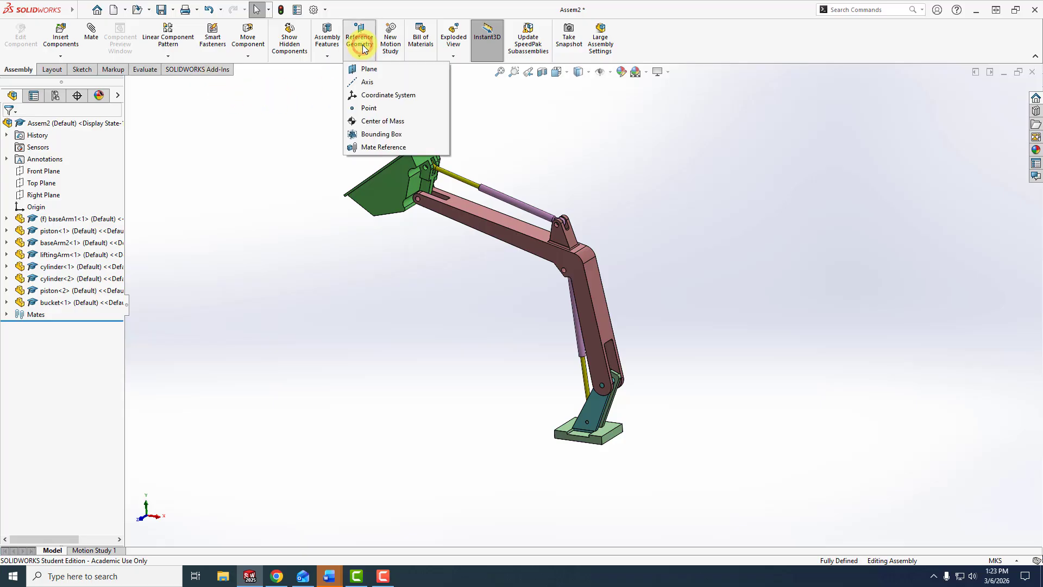
click(378, 95)
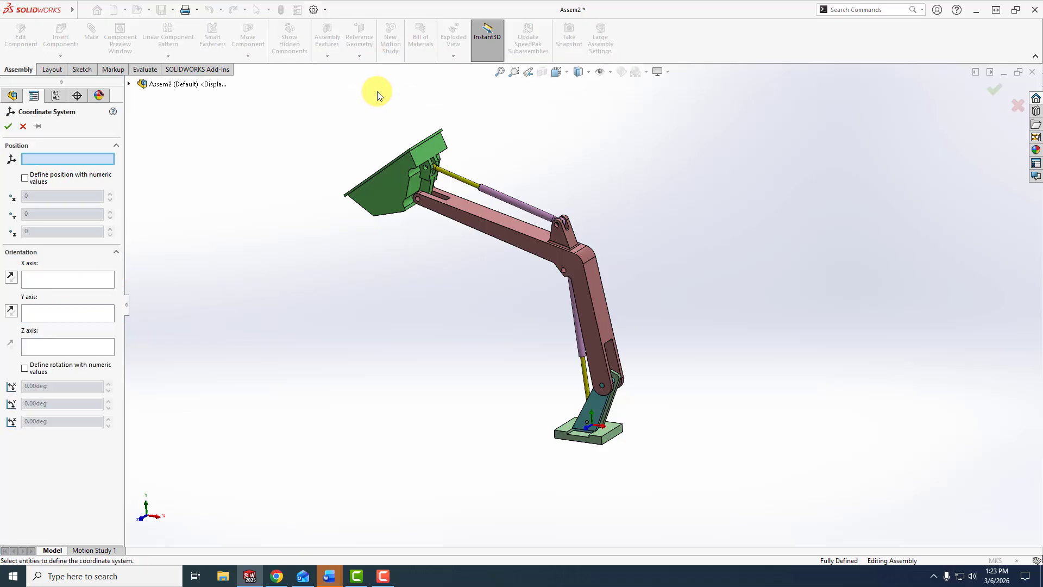
click(611, 73)
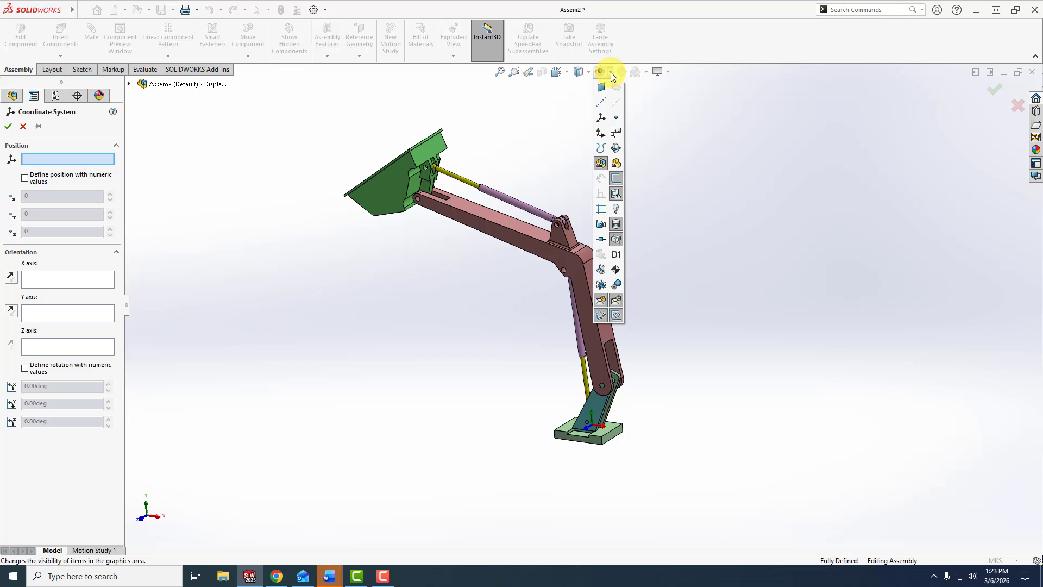
click(600, 118)
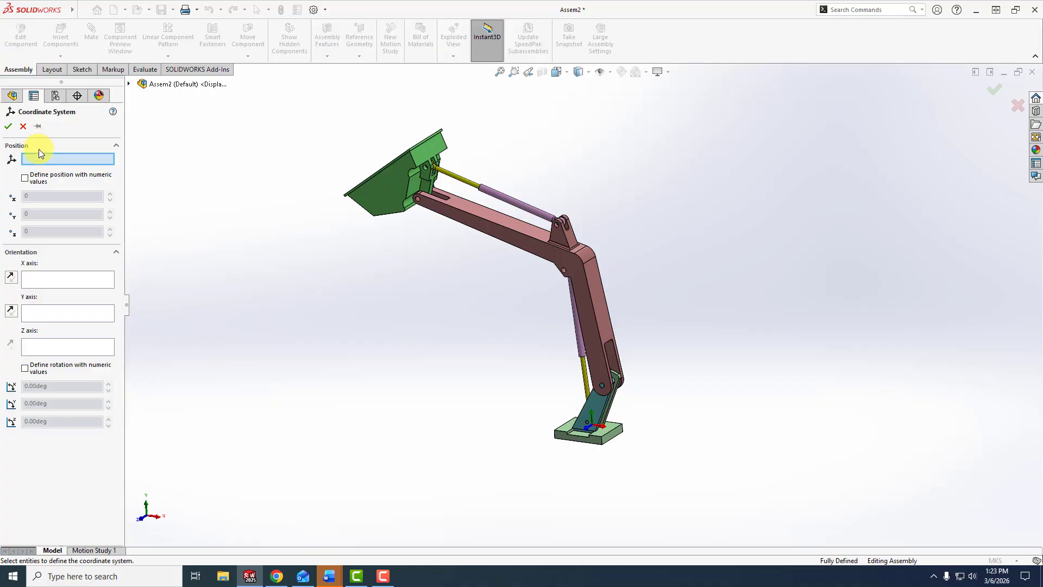
scroll(640, 465, down, 5)
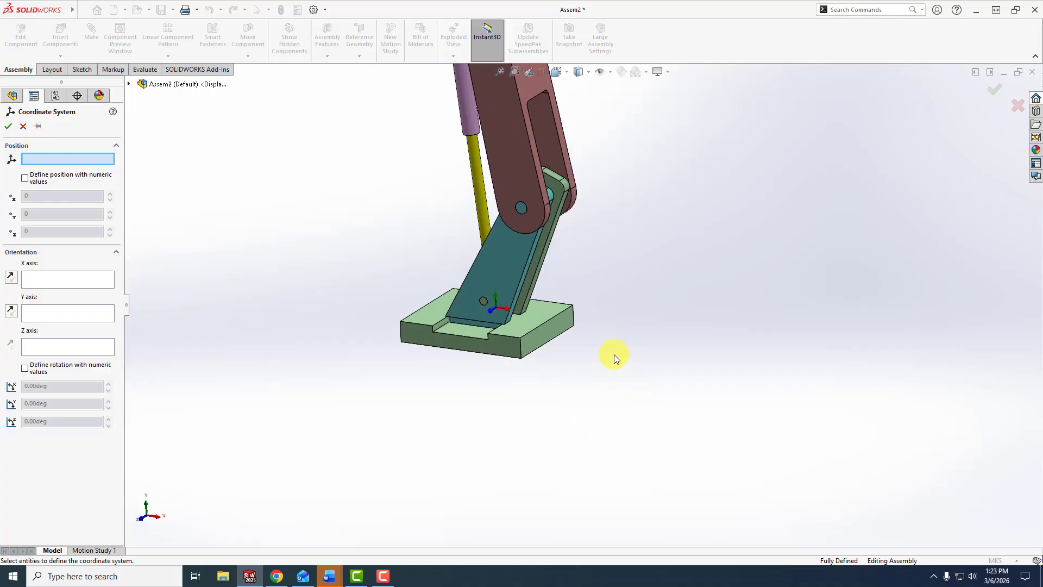
click(575, 325)
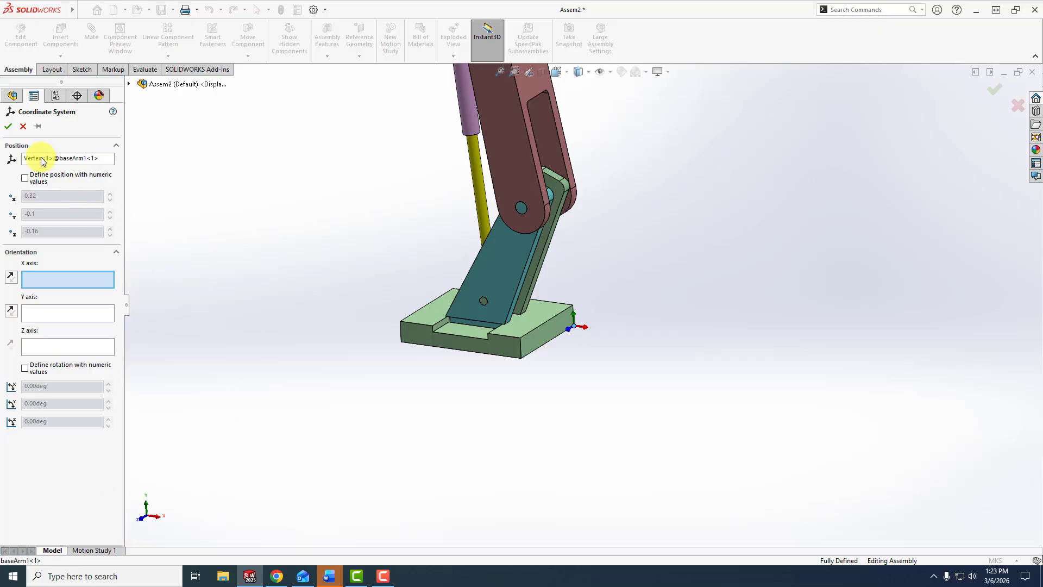
click(9, 127)
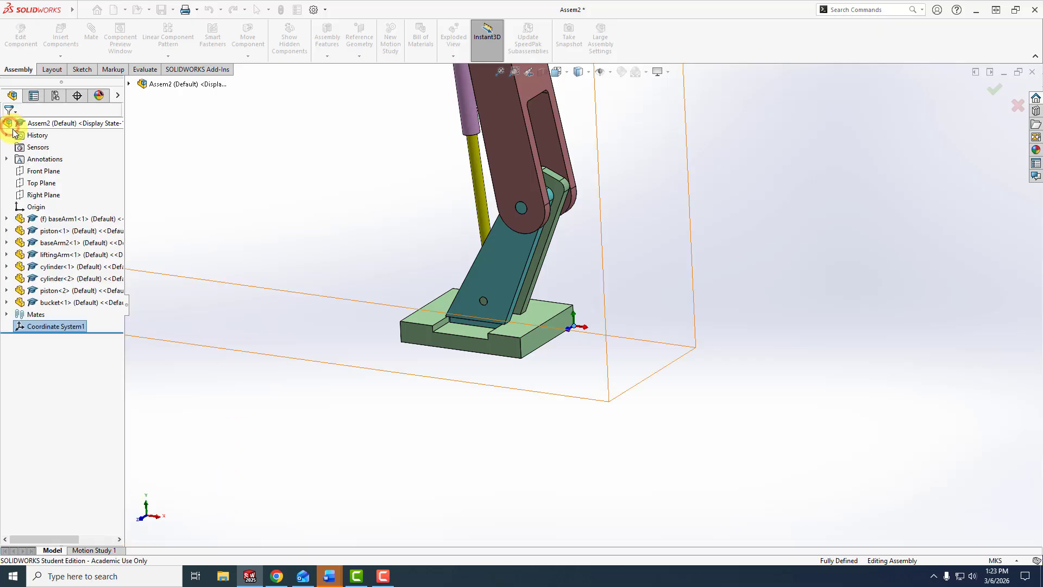
click(230, 302)
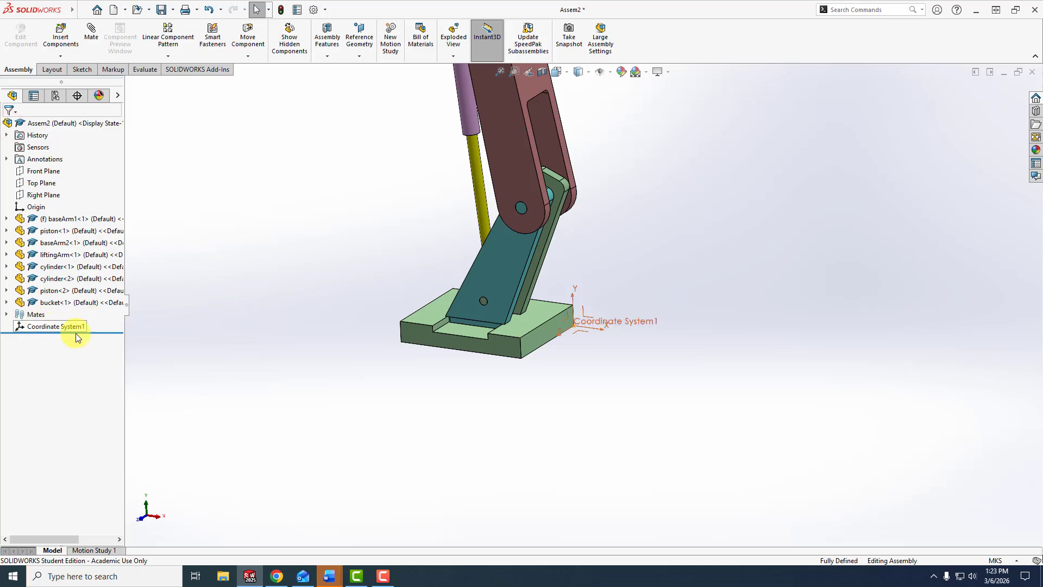
click(294, 343)
scroll(315, 398, up, 7)
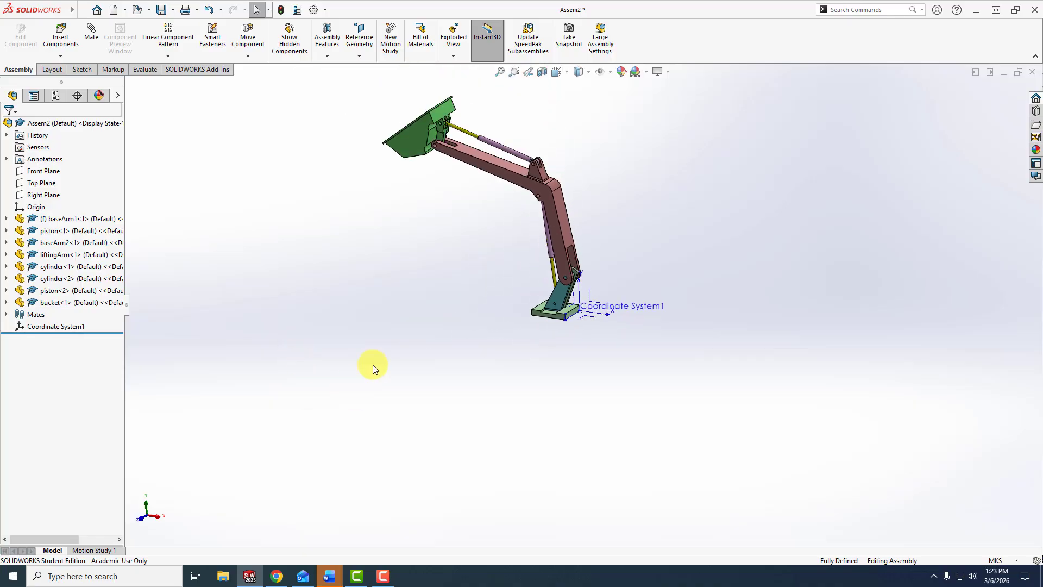
scroll(538, 140, down, 3)
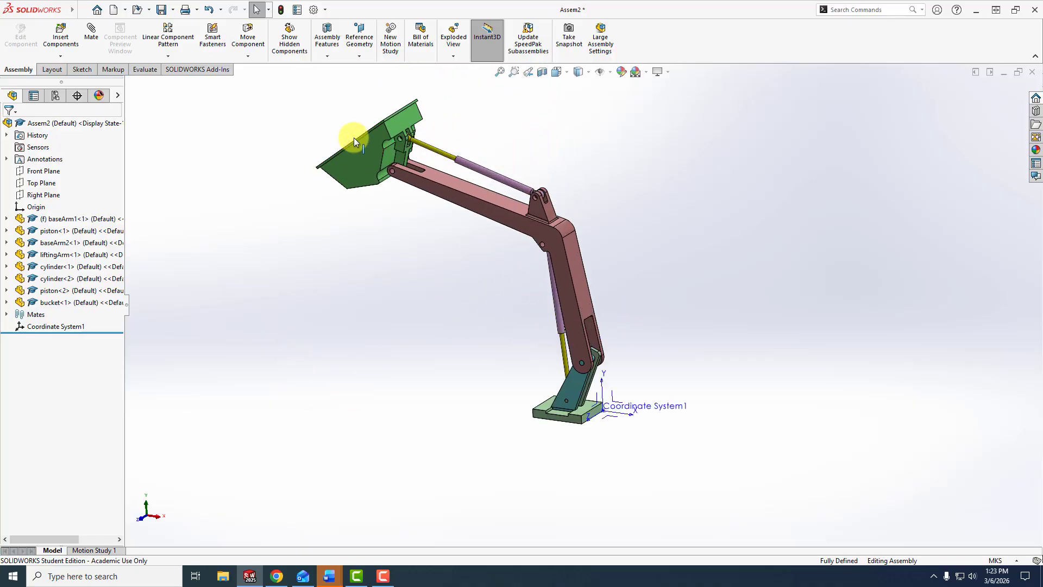
Step: Check the assembly's mass properties and centre of mass relative to Coordinate System1
click(145, 70)
click(154, 41)
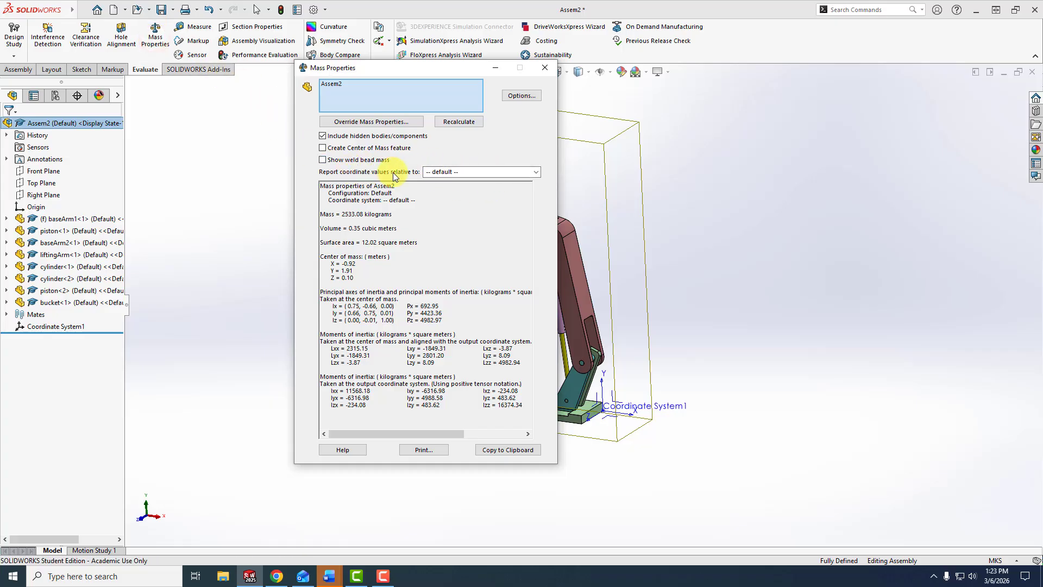
click(534, 171)
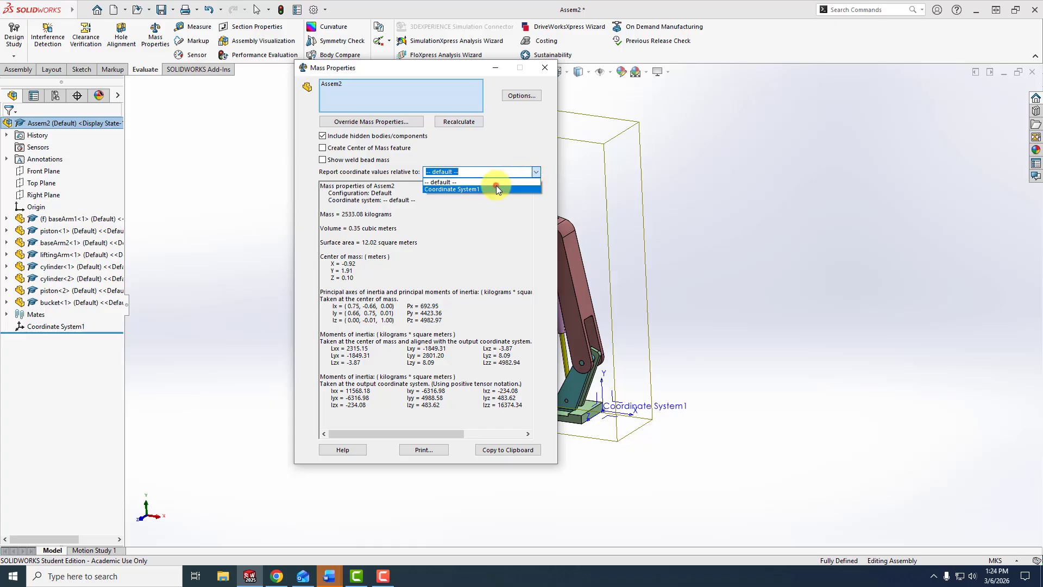
click(496, 187)
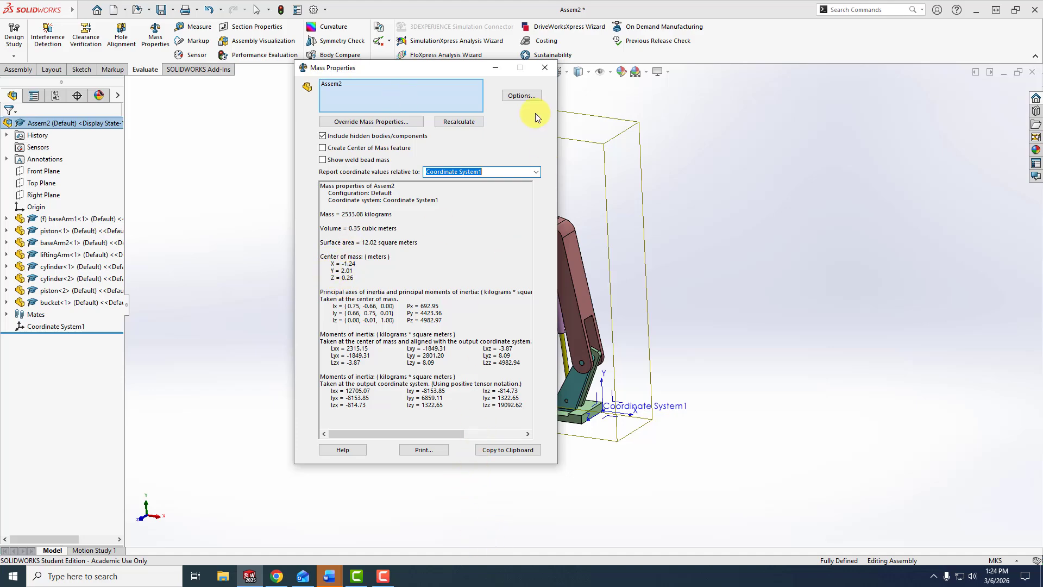
click(545, 68)
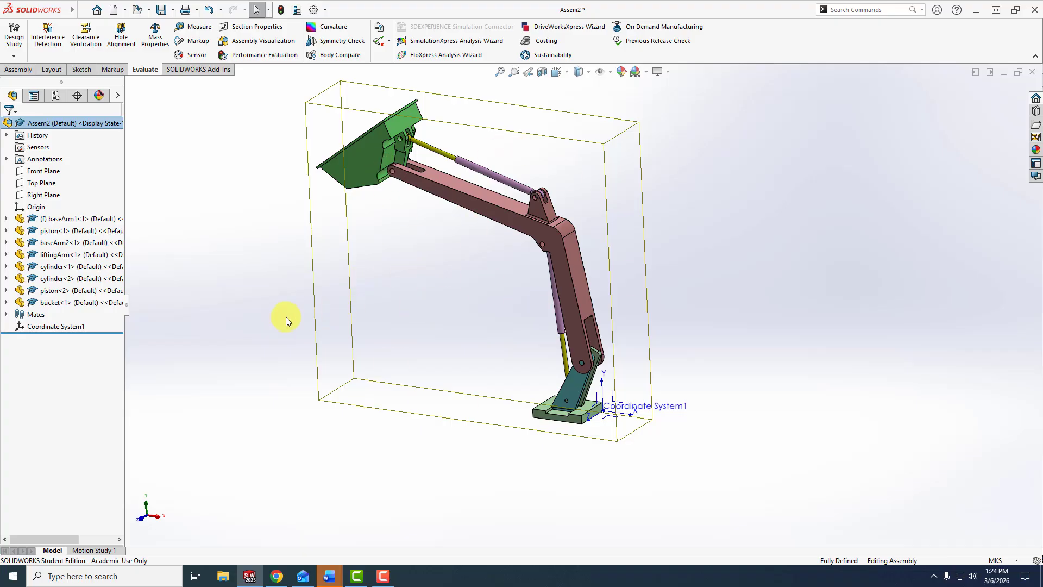
click(220, 304)
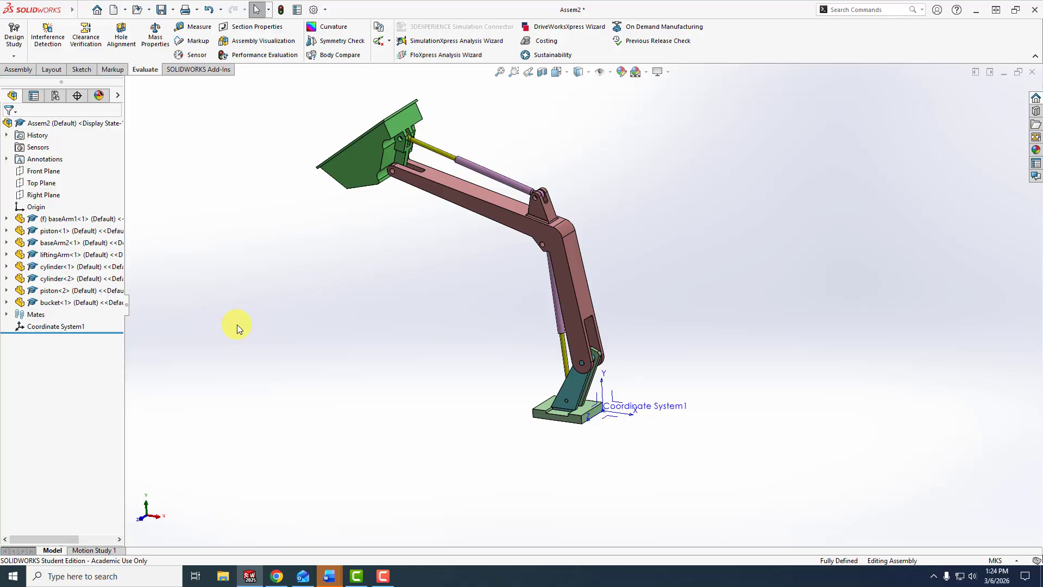
Step: Suppress the Angle1 and Angle2 mates and reposition the freed liftingArm and bucket
click(7, 314)
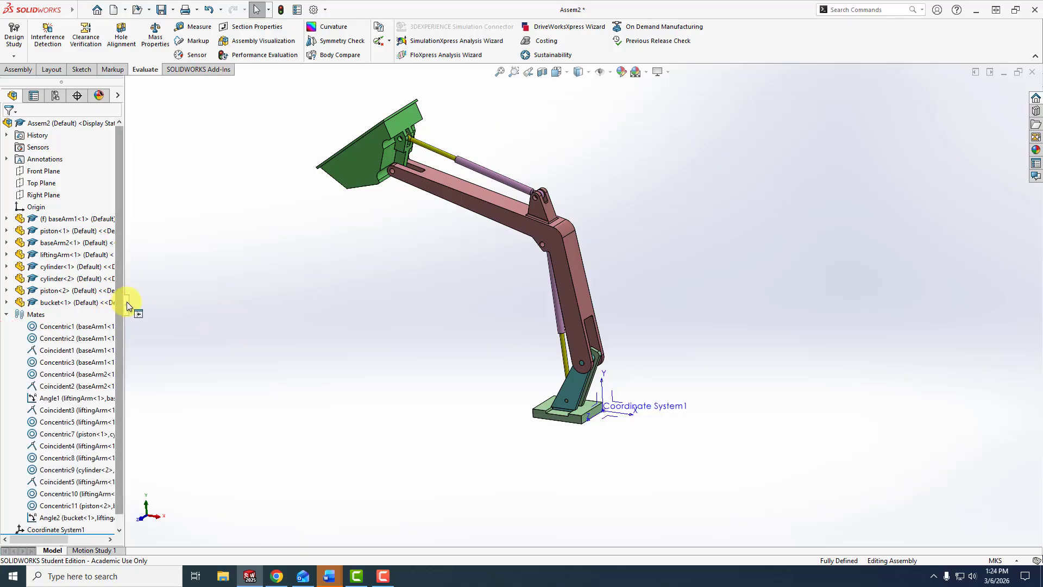
drag(126, 301, 193, 305)
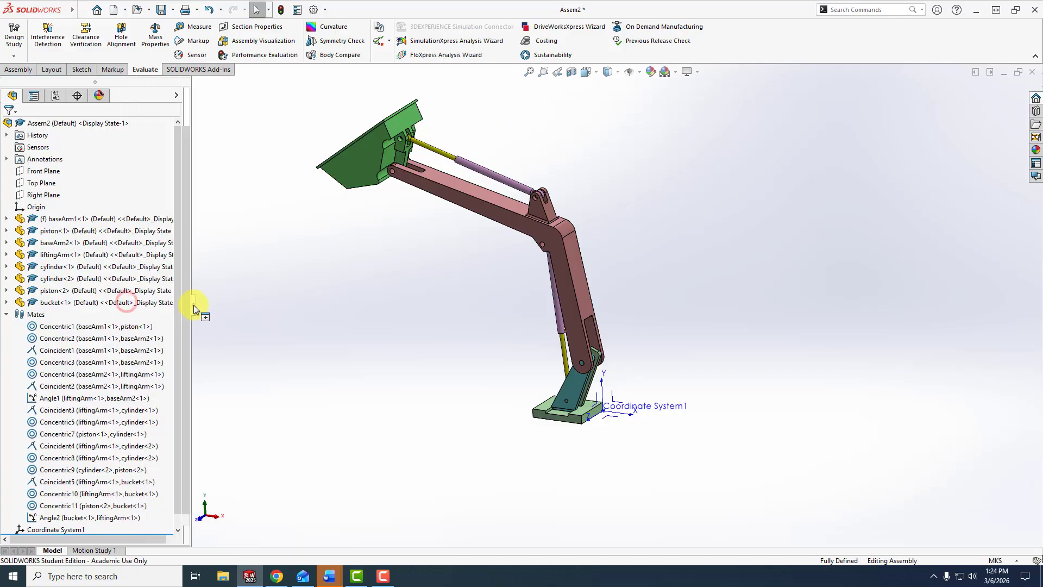
click(79, 399)
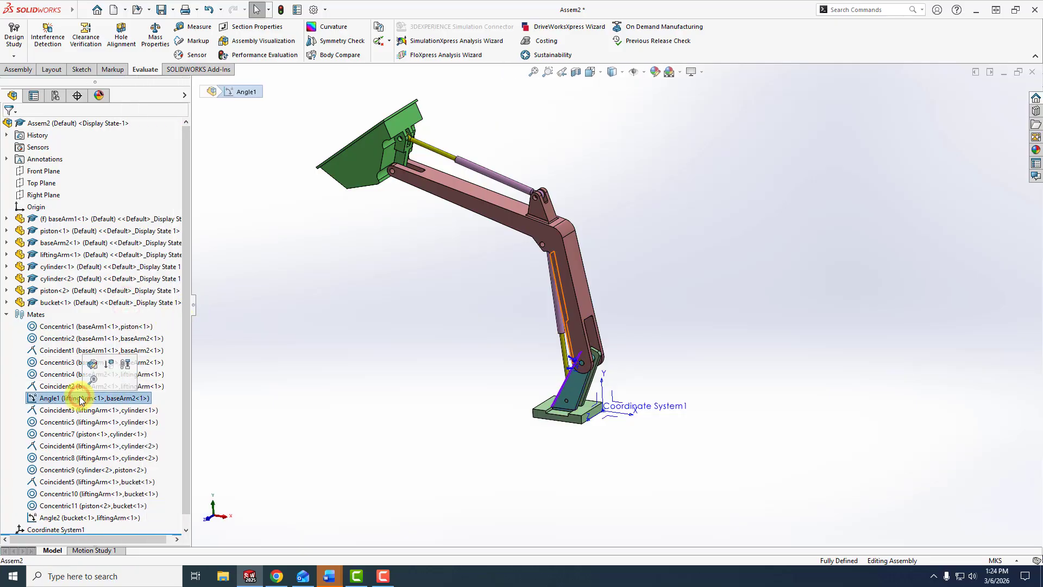
click(109, 365)
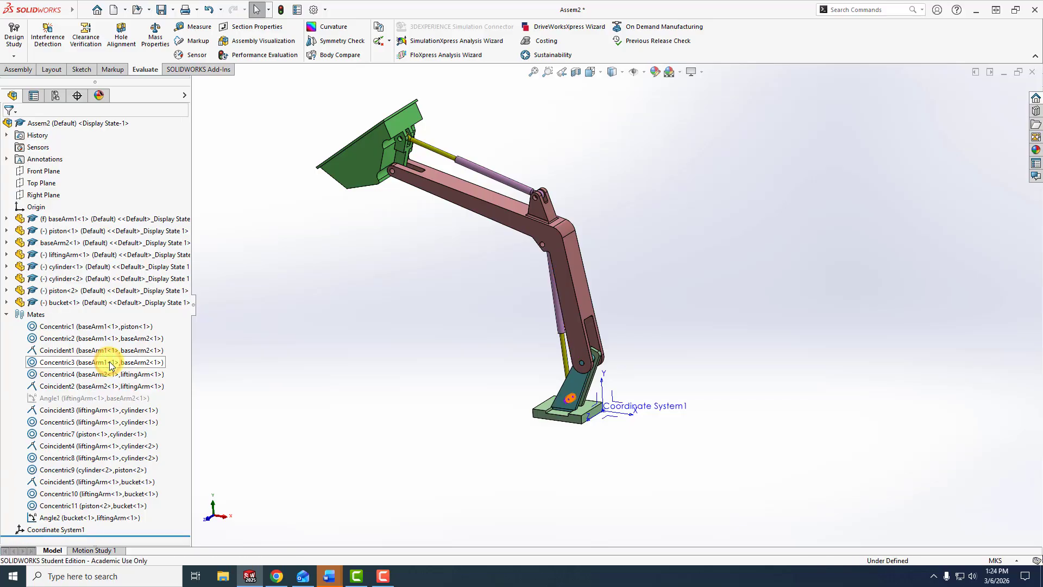
click(70, 519)
click(100, 481)
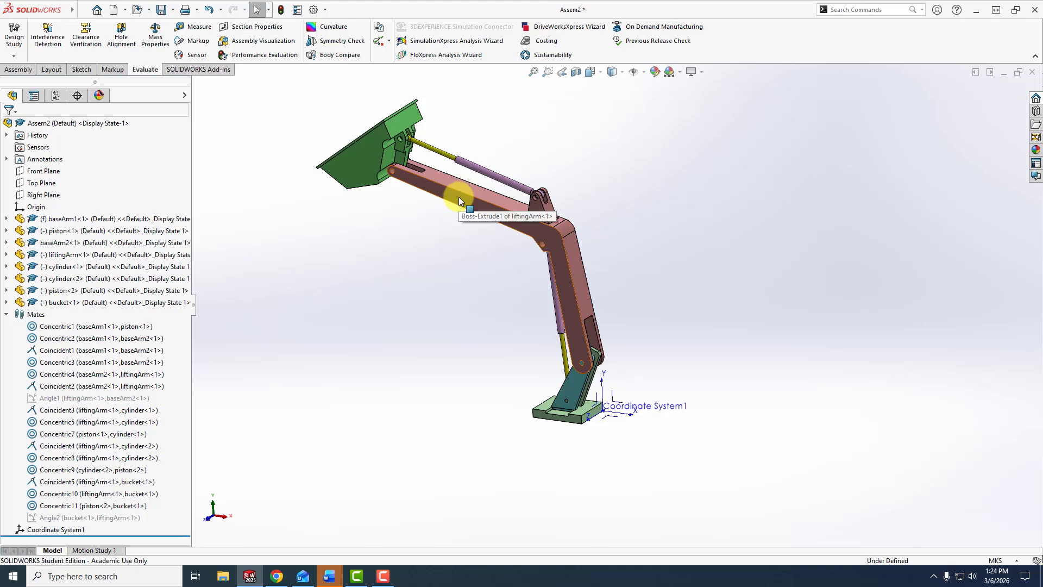
drag(458, 196, 335, 109)
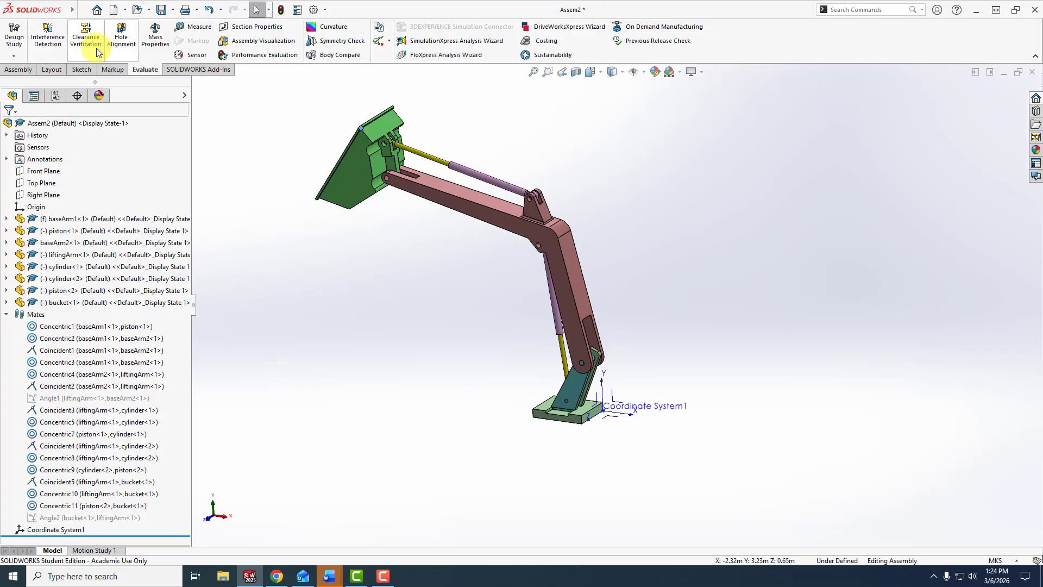
Step: Try to add a 0.2 m distance mate between the bucket's rim vertex and the upper cylinder's outer face
click(20, 71)
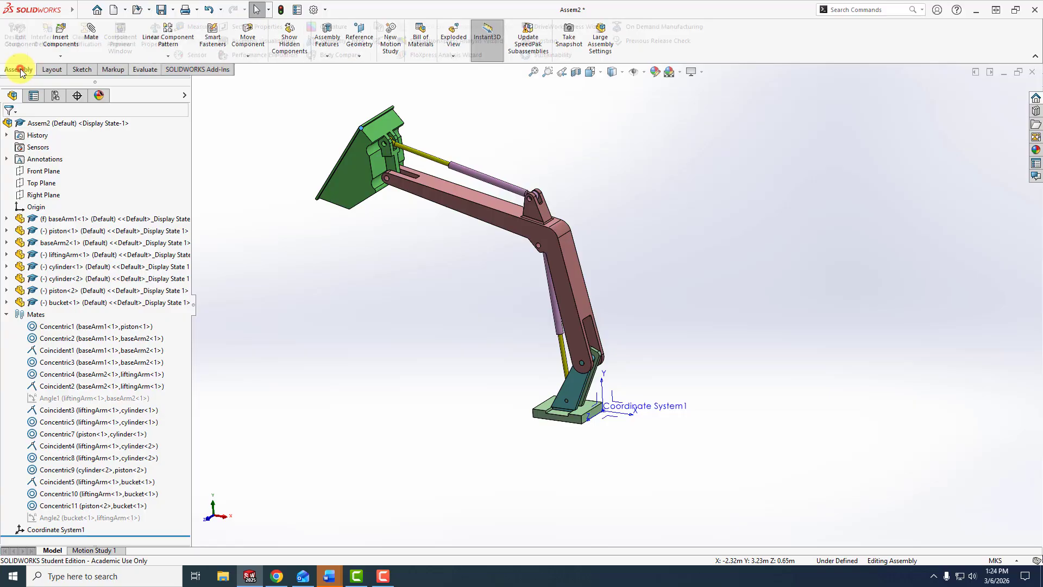
click(93, 40)
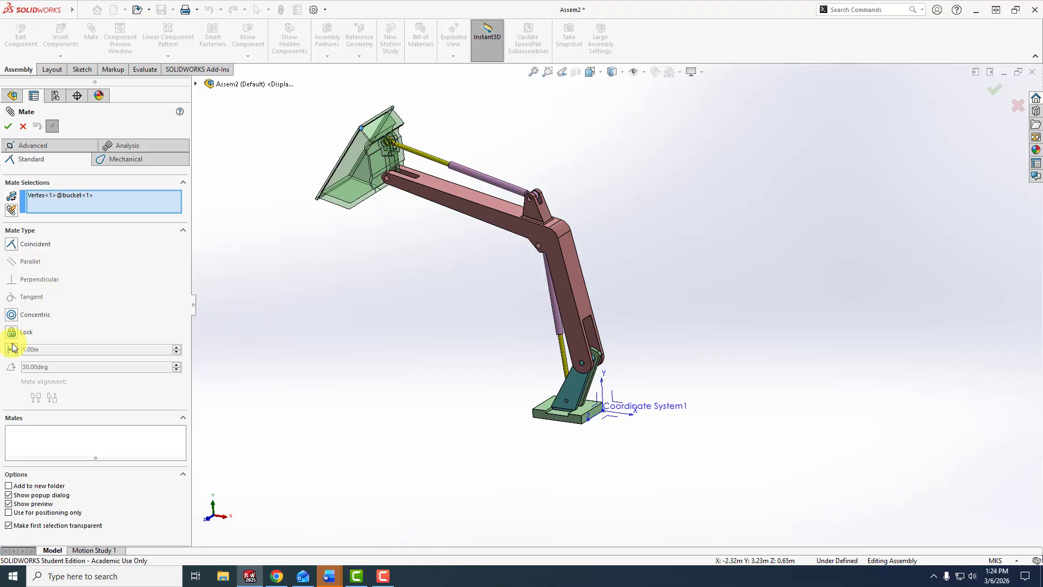
click(11, 350)
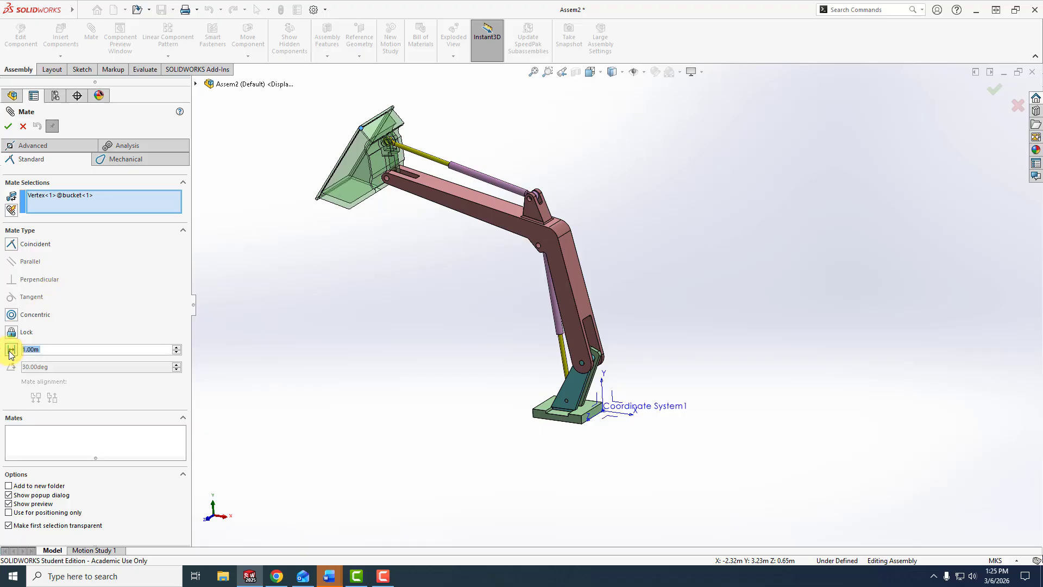
text(0.2)
key(Return)
scroll(470, 156, down, 8)
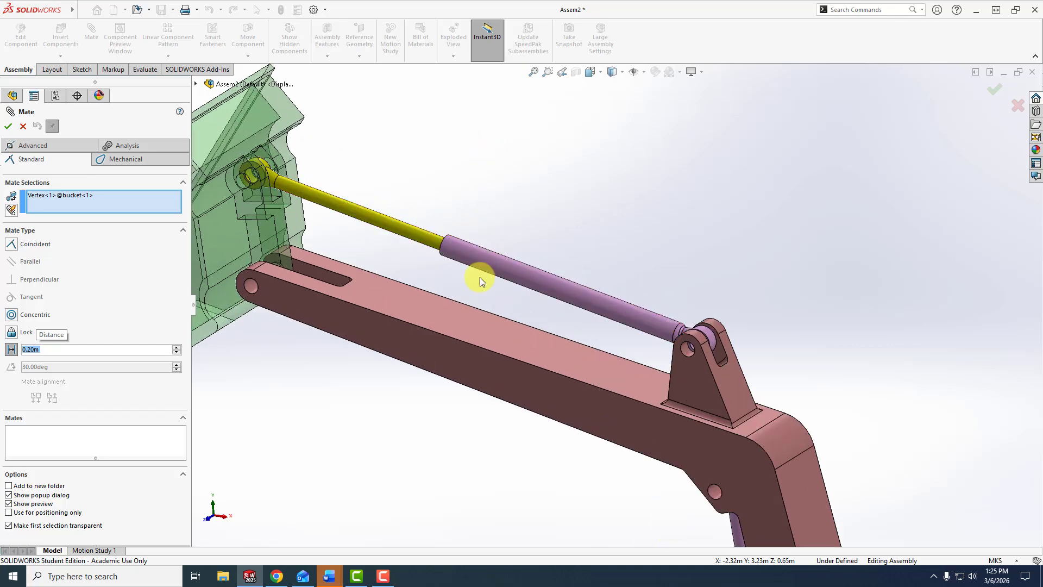
click(532, 278)
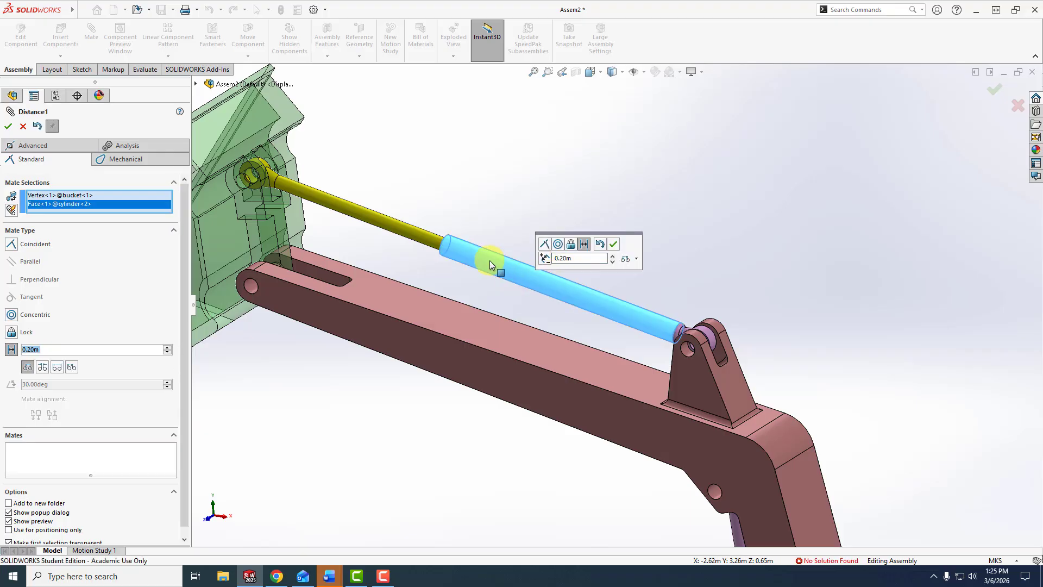
click(613, 246)
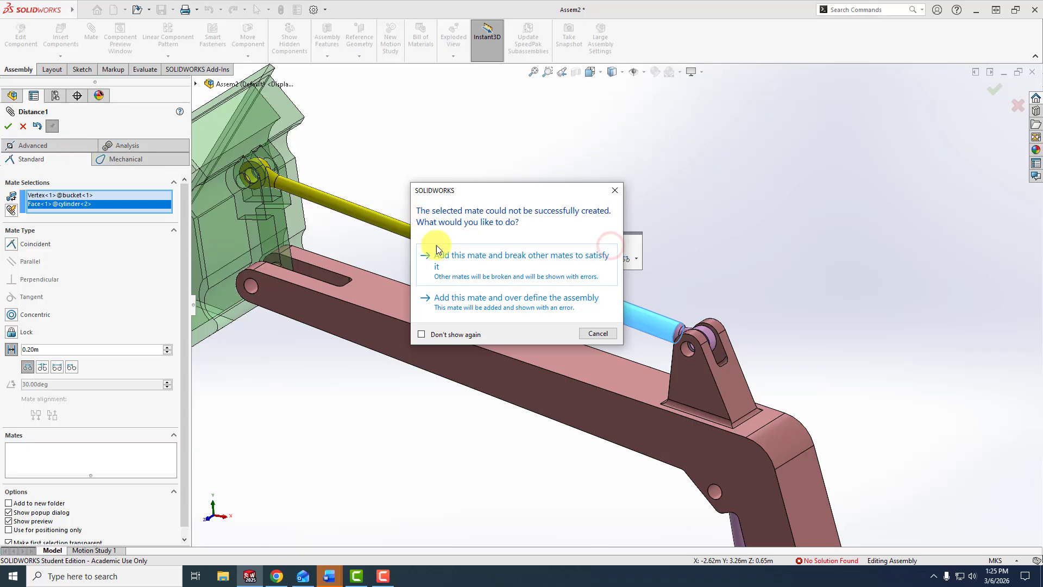
click(597, 333)
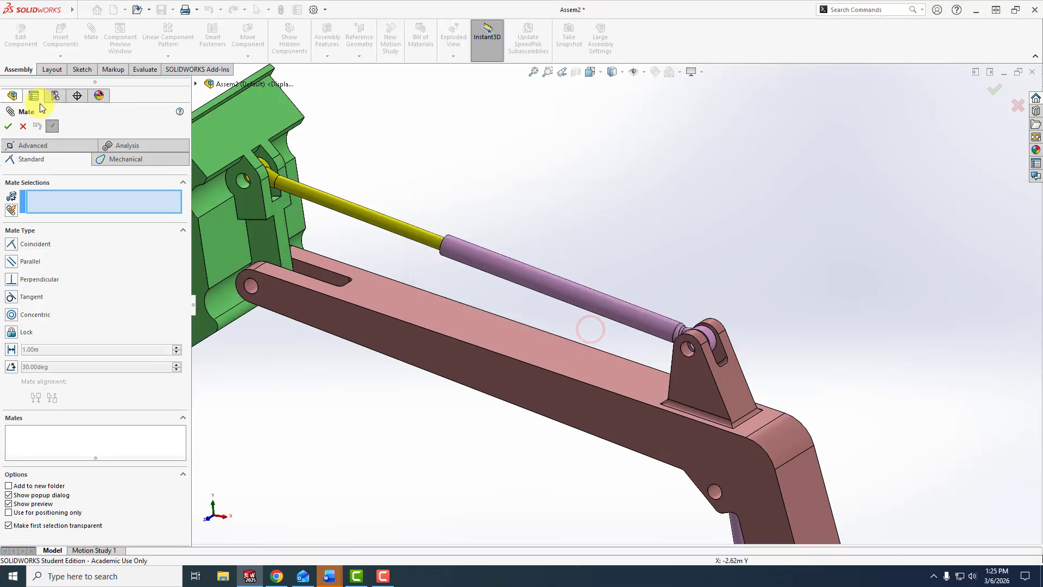
click(23, 128)
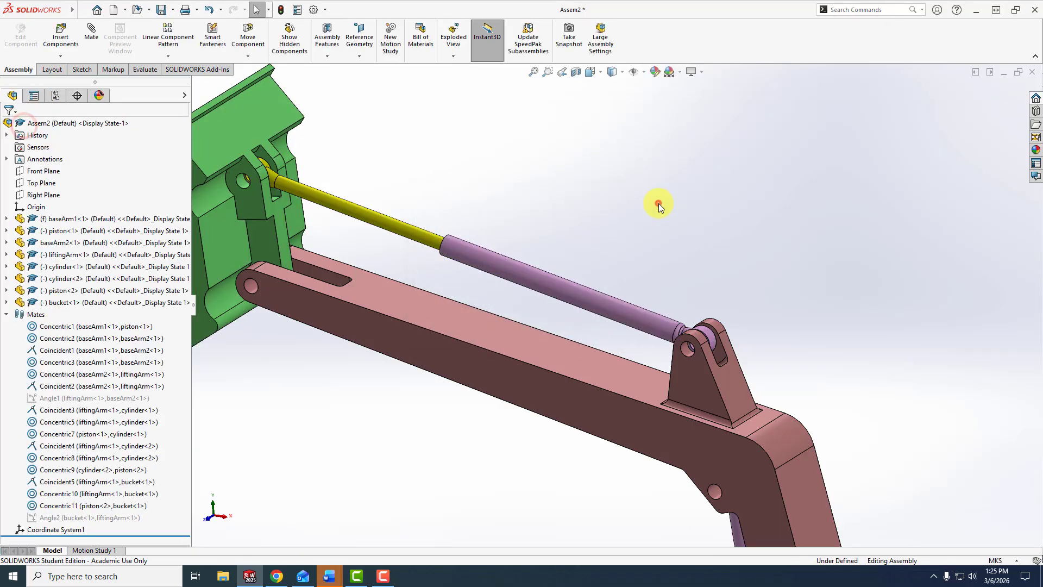
Step: Make the upper and lower hydraulic cylinders transparent to expose the pistons inside them
click(658, 203)
click(566, 285)
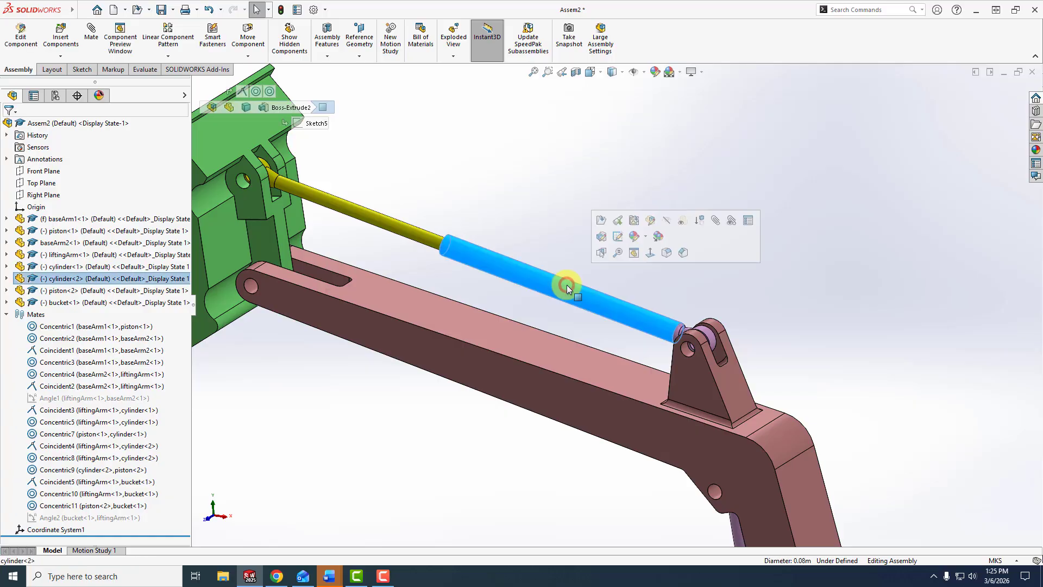
click(680, 222)
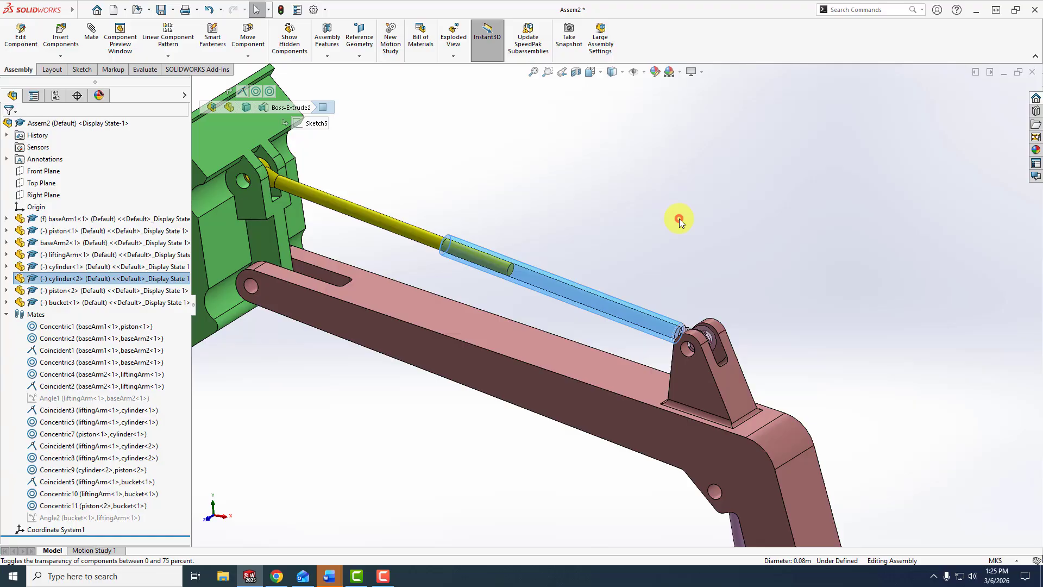
click(618, 207)
key(f)
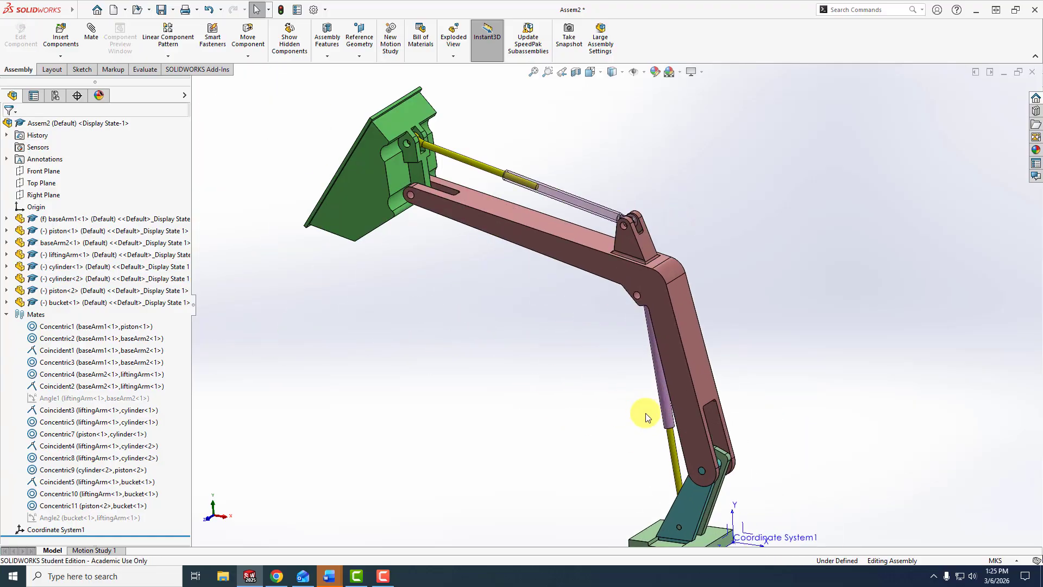
scroll(645, 412, down, 3)
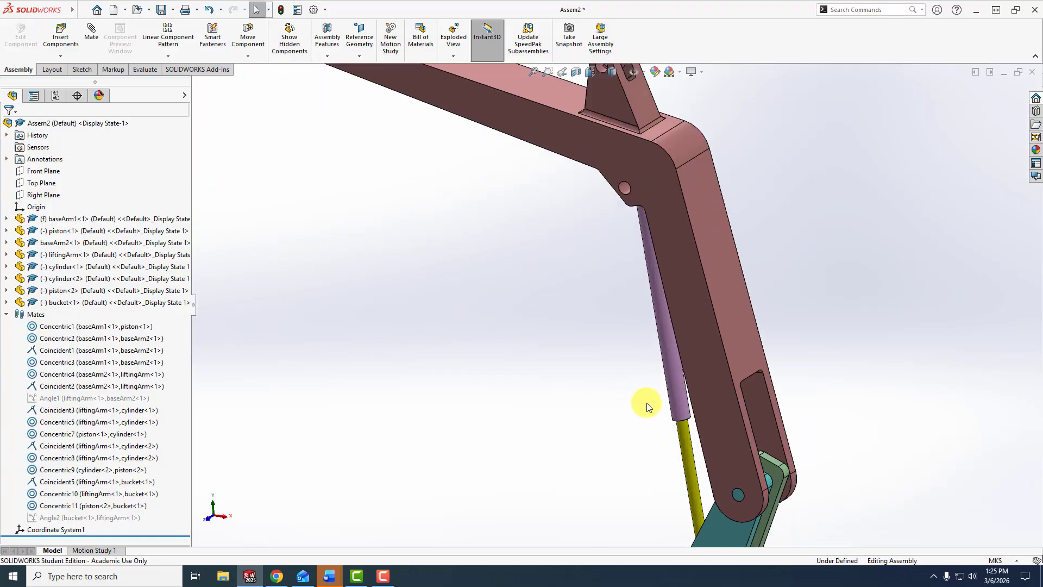
click(666, 356)
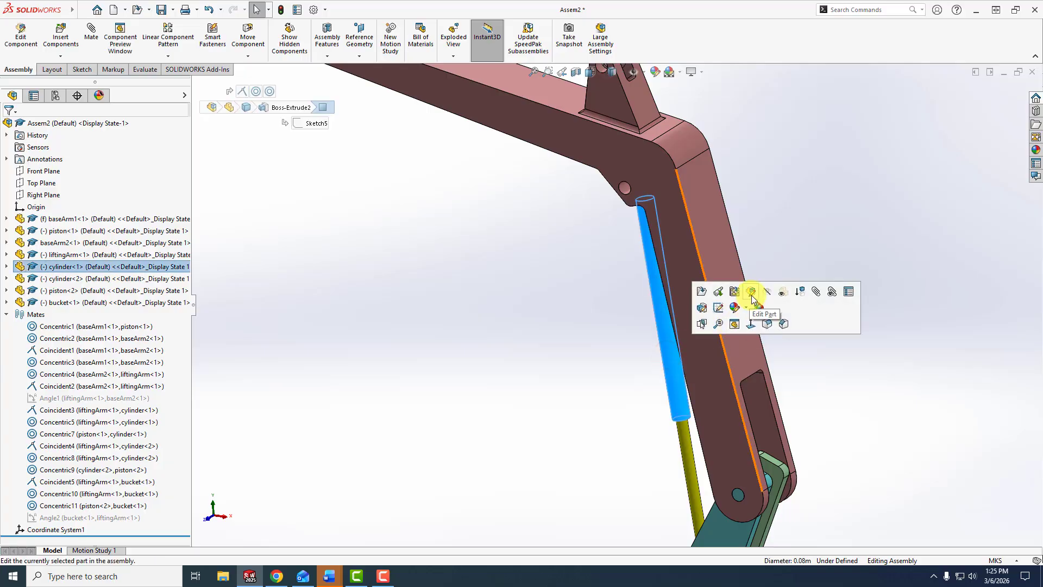
click(781, 294)
click(571, 336)
scroll(570, 336, up, 5)
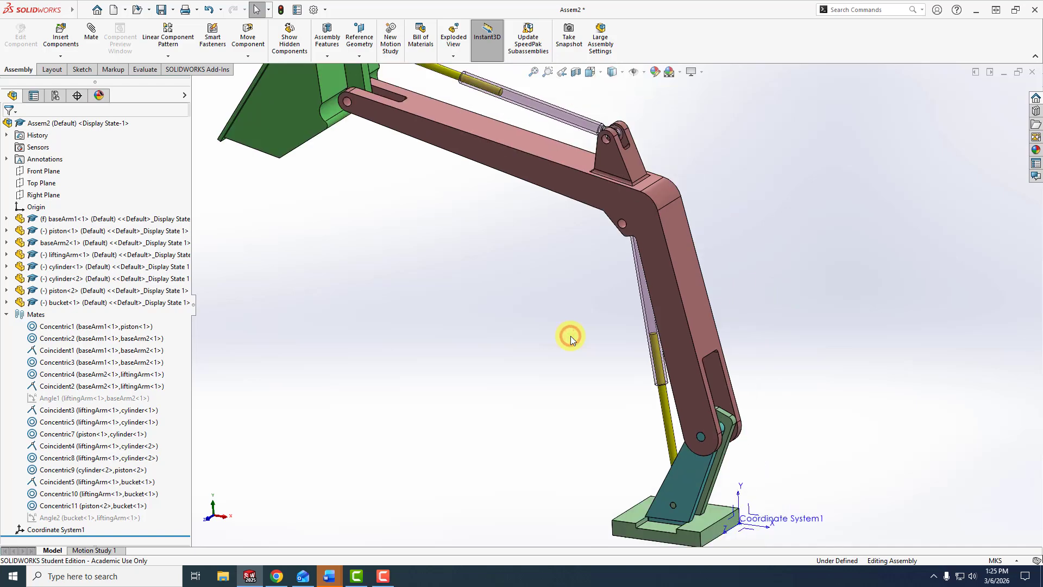
Step: Add a 0.2 m distance mate between the upper cylinder's open end face and the end face of the piston inside it
scroll(585, 164, down, 5)
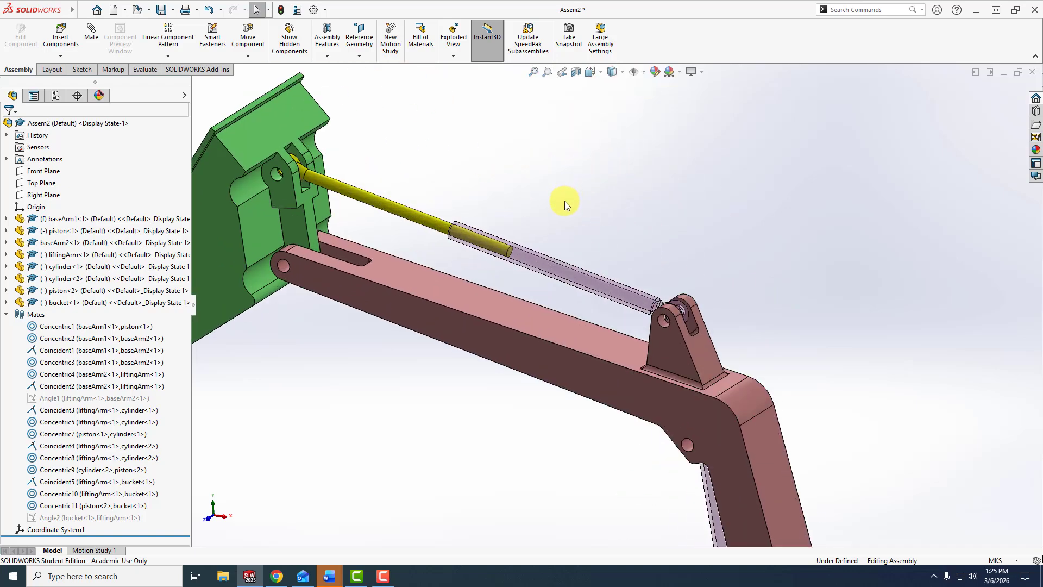
click(85, 31)
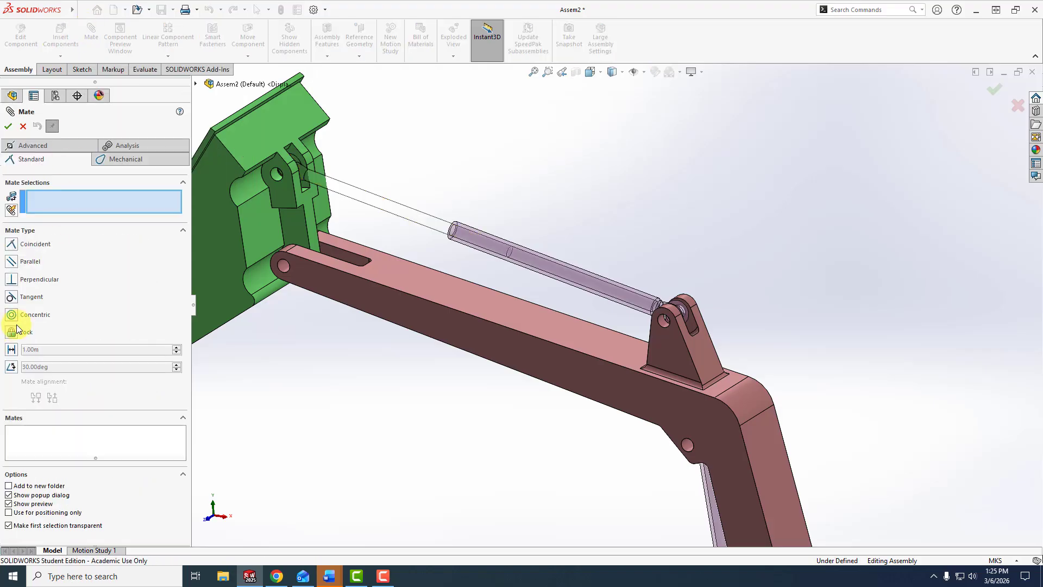
click(11, 352)
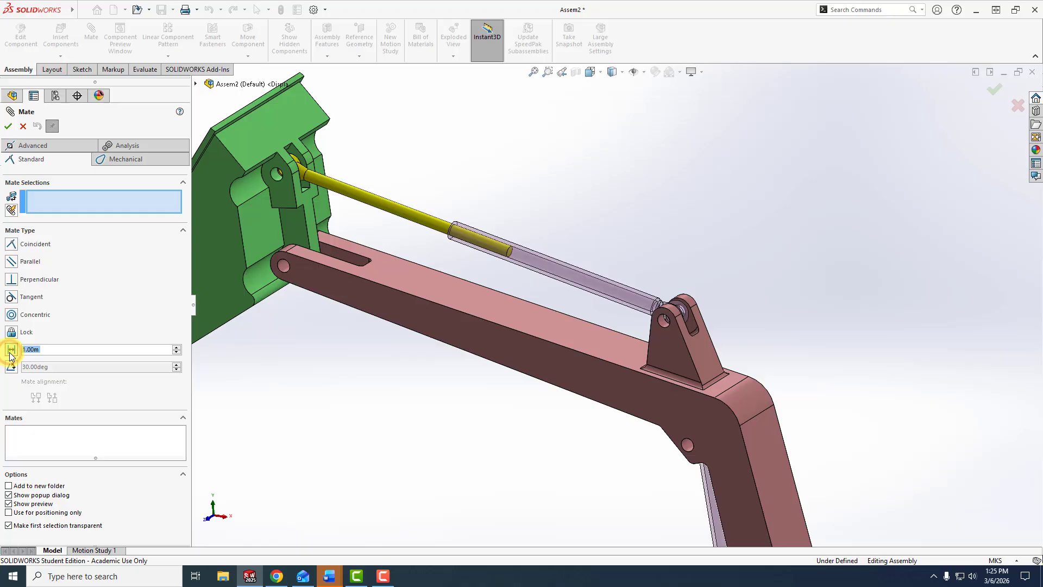
text(0.2)
key(Return)
scroll(510, 272, down, 5)
scroll(530, 284, up, 3)
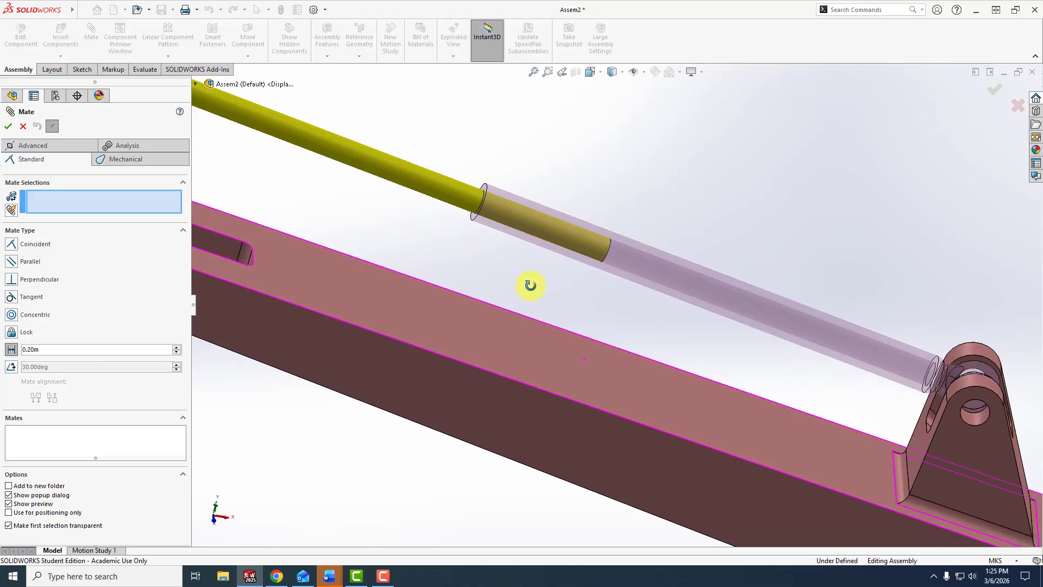
scroll(549, 242, down, 6)
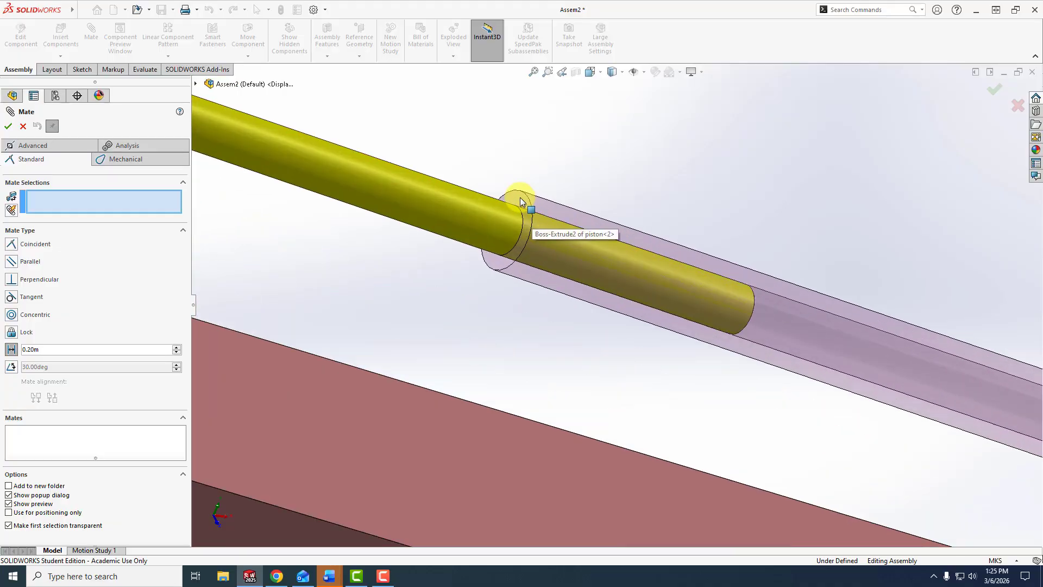
click(517, 199)
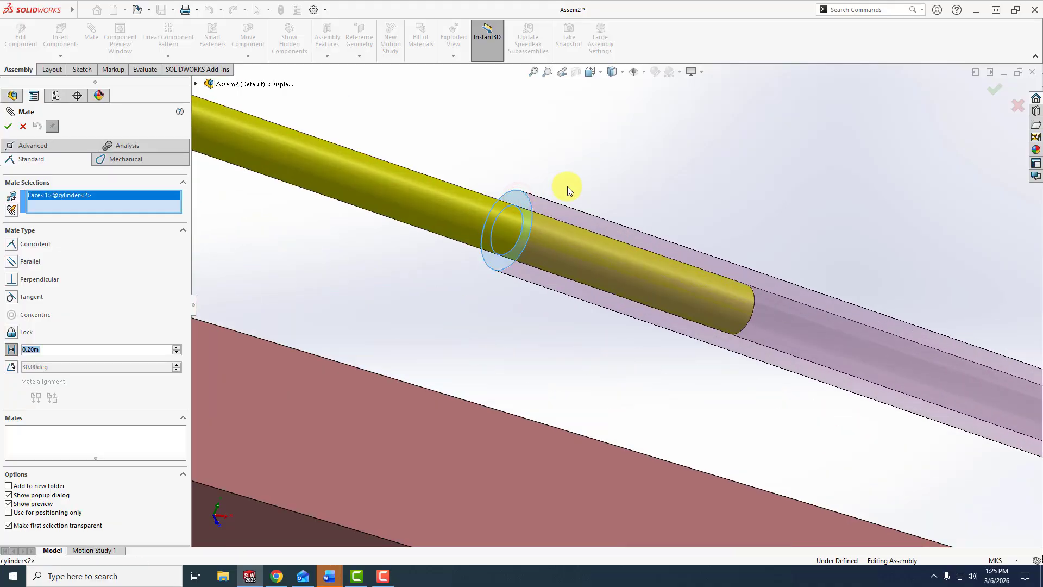
middle_drag(567, 187, 477, 161)
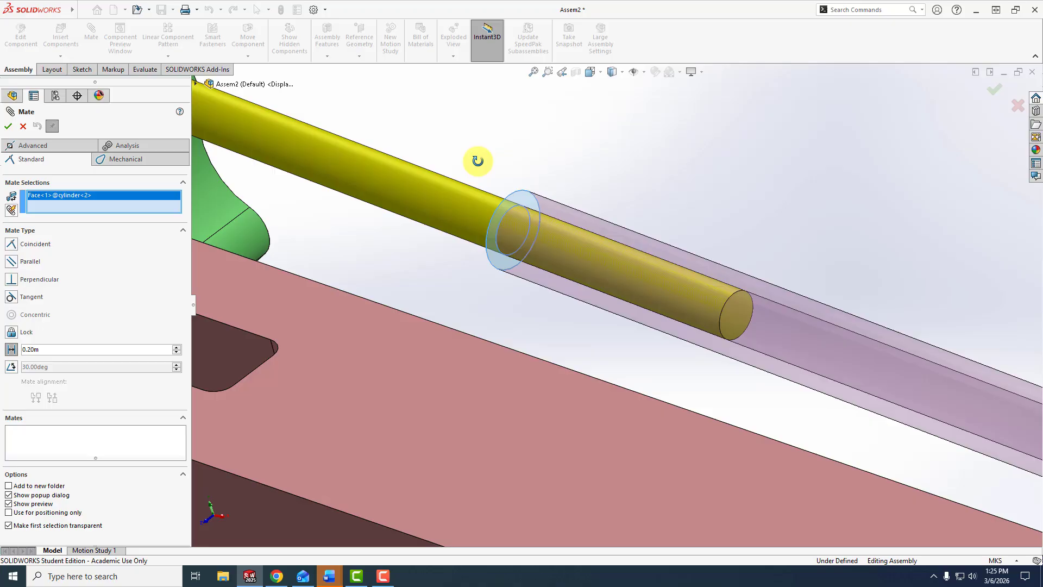
click(728, 308)
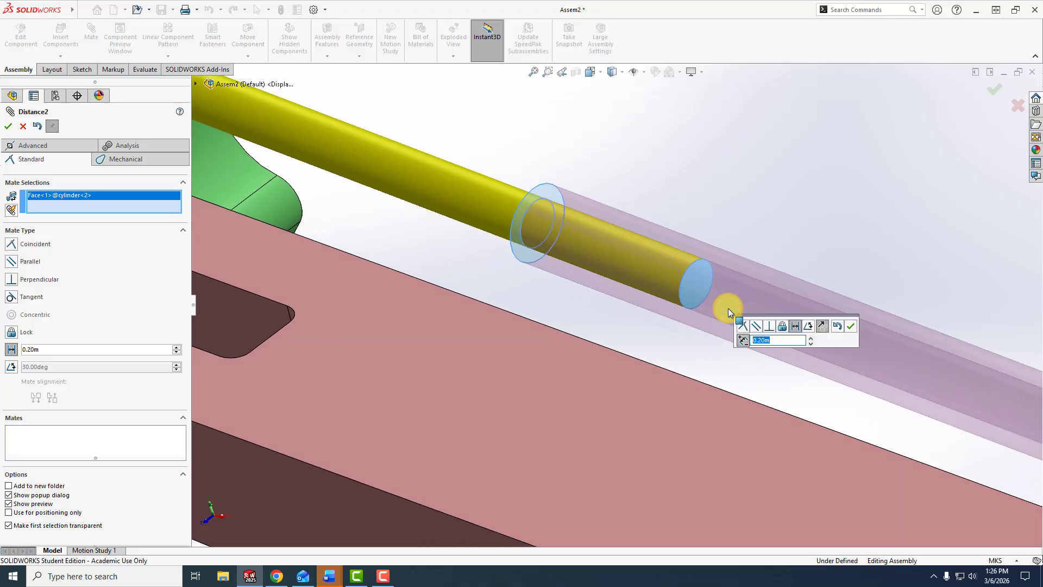
click(850, 327)
Step: Add a 0.6 m distance mate between the lower cylinder's open end face and its piston's inner end face, and finish mating
scroll(663, 259, up, 5)
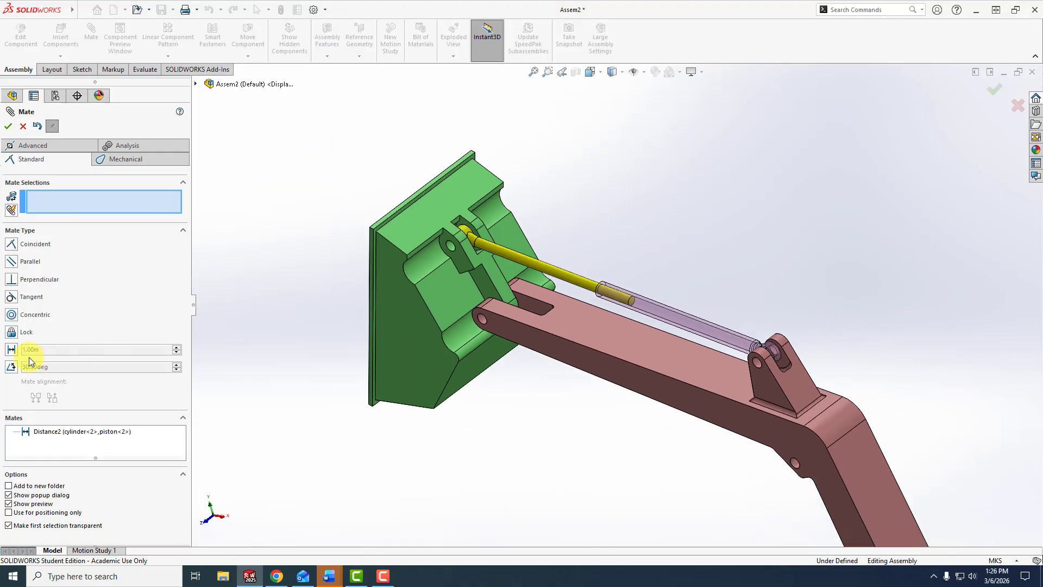
click(11, 350)
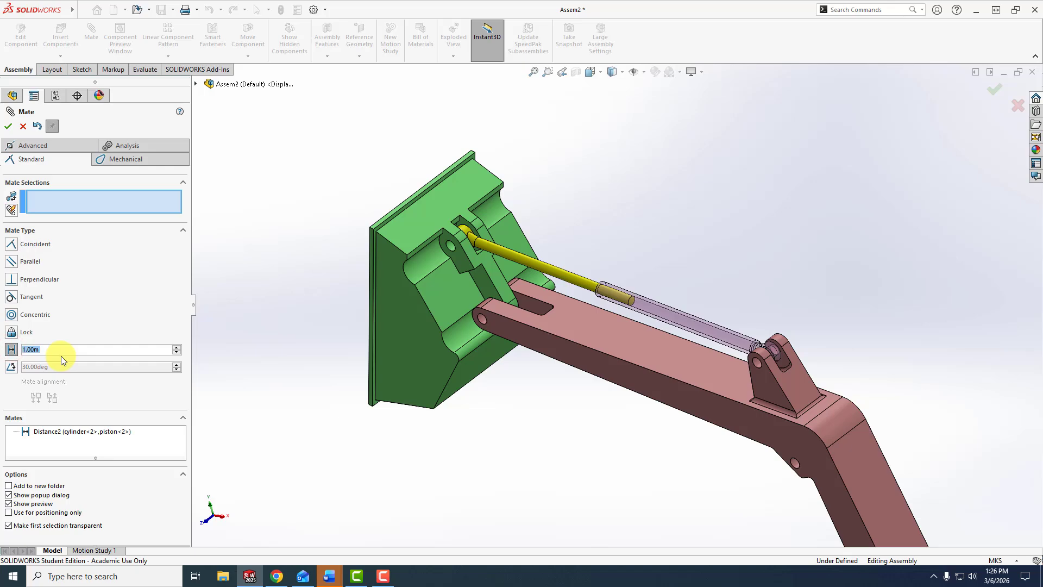
text(0.6)
key(Return)
middle_drag(381, 370, 741, 407)
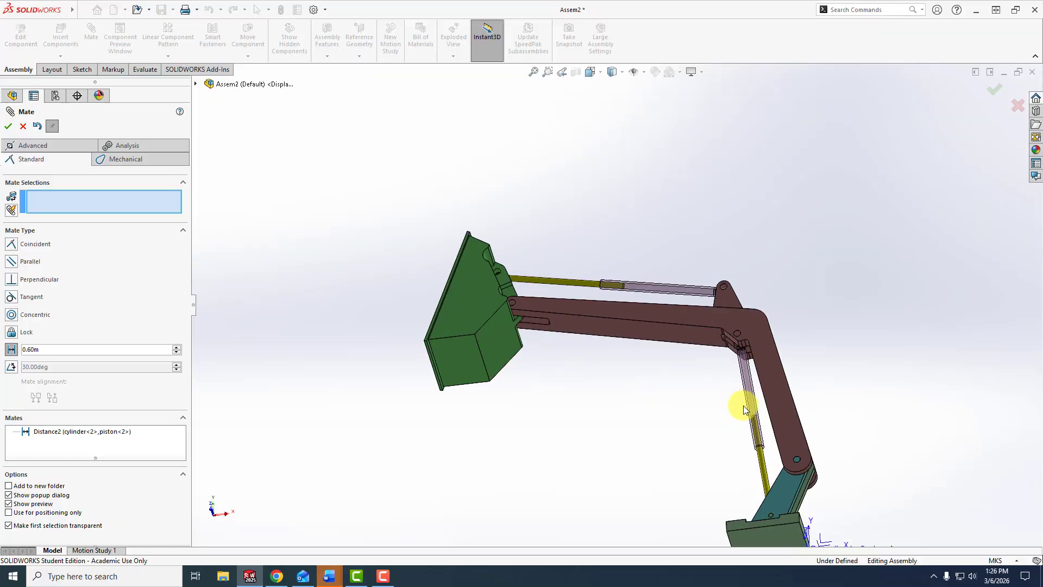
scroll(768, 442, down, 6)
scroll(709, 445, down, 5)
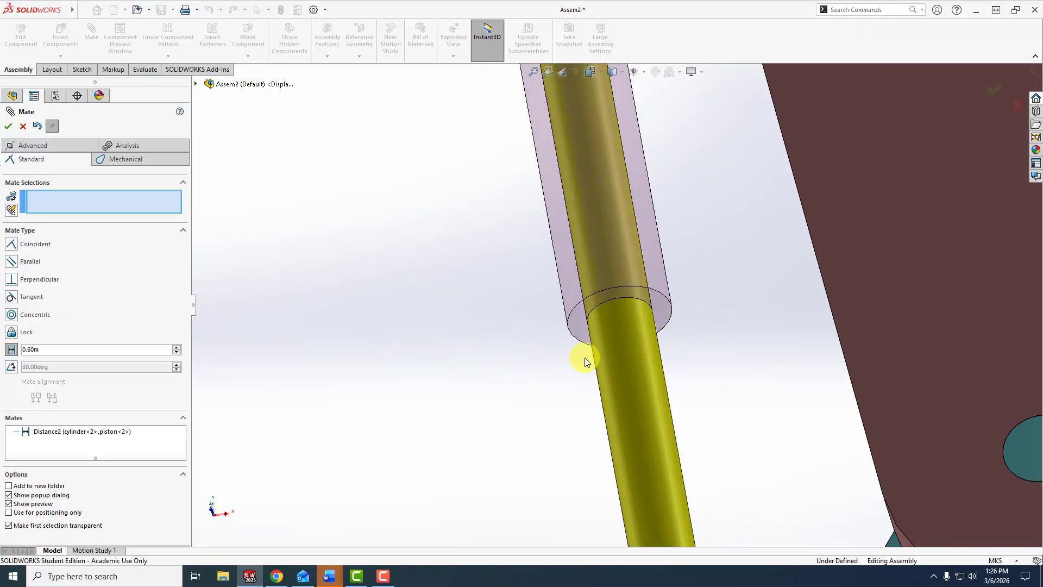
click(579, 330)
scroll(564, 335, up, 3)
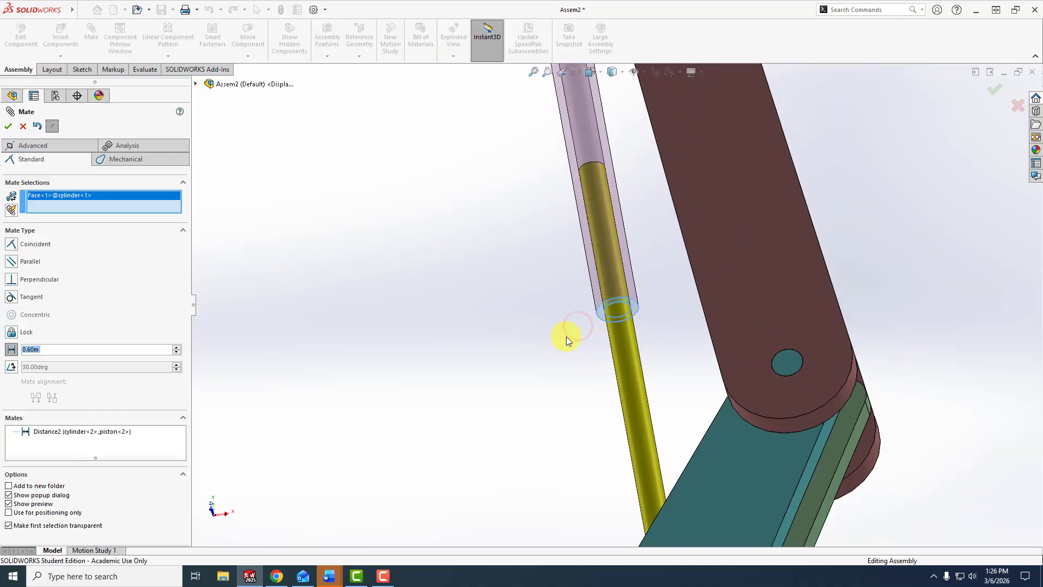
middle_drag(565, 337, 596, 482)
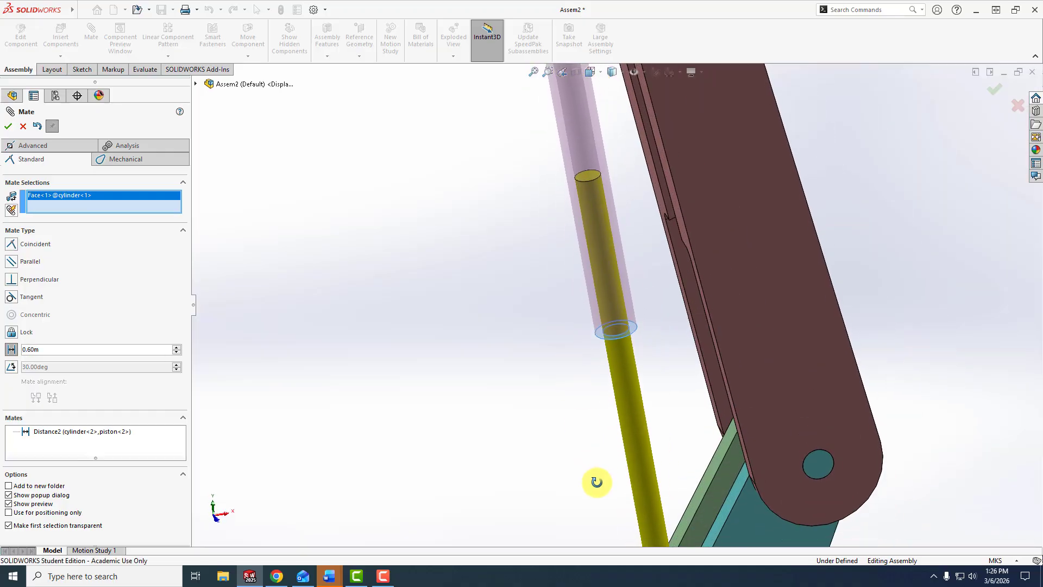
click(581, 177)
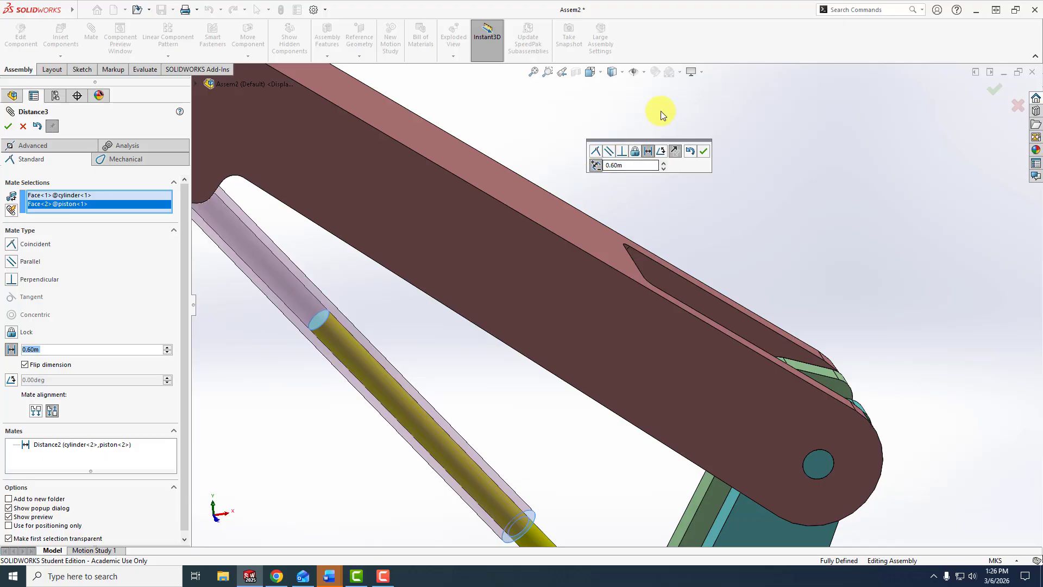
click(705, 149)
key(f)
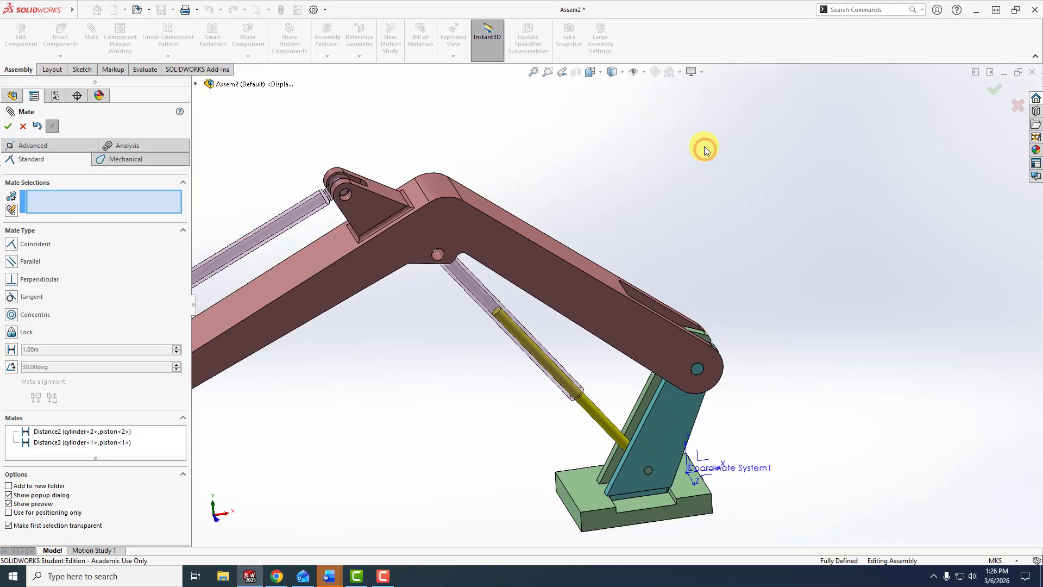
click(592, 77)
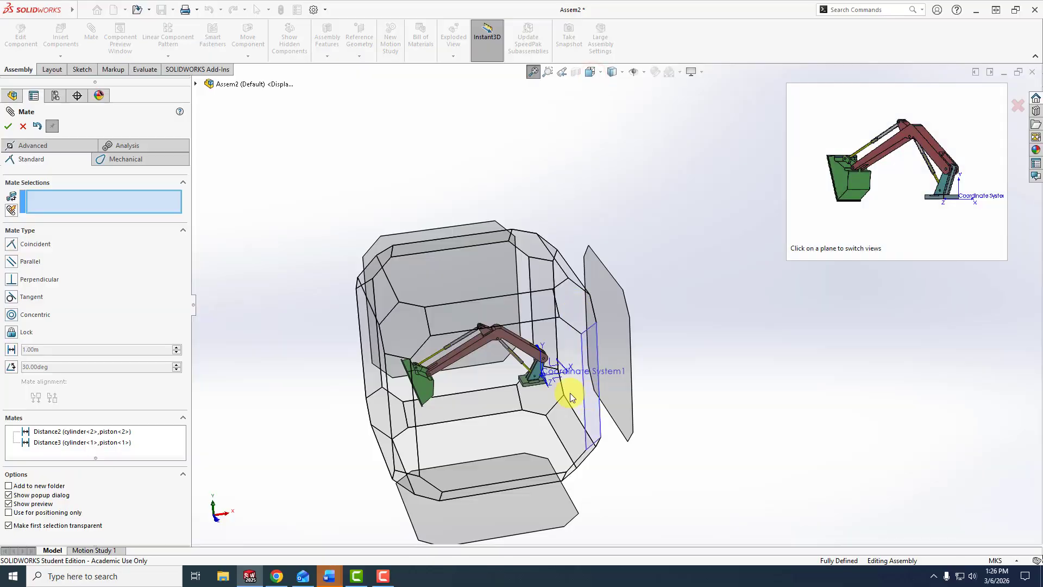
click(478, 438)
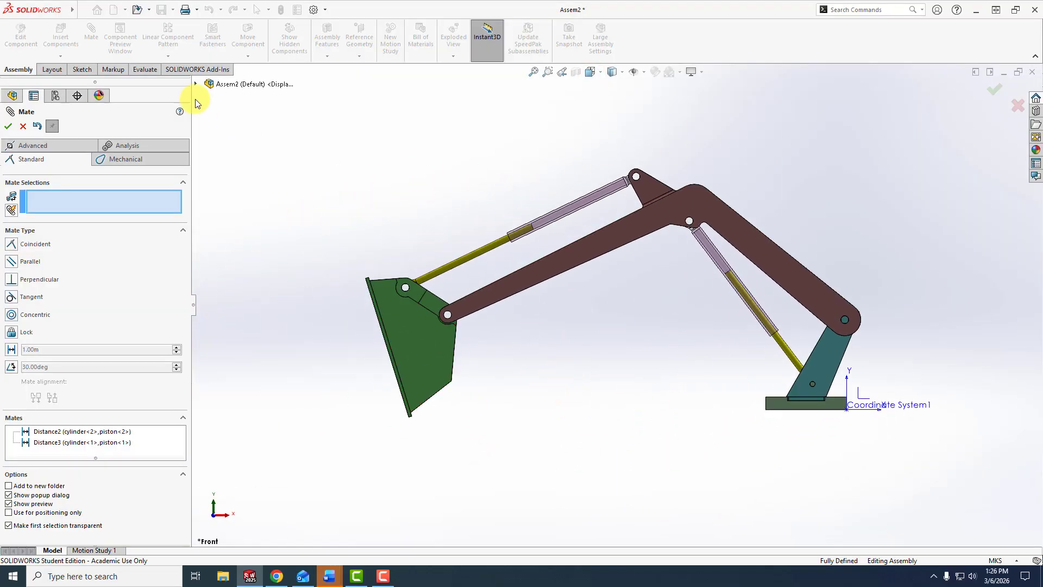
click(8, 126)
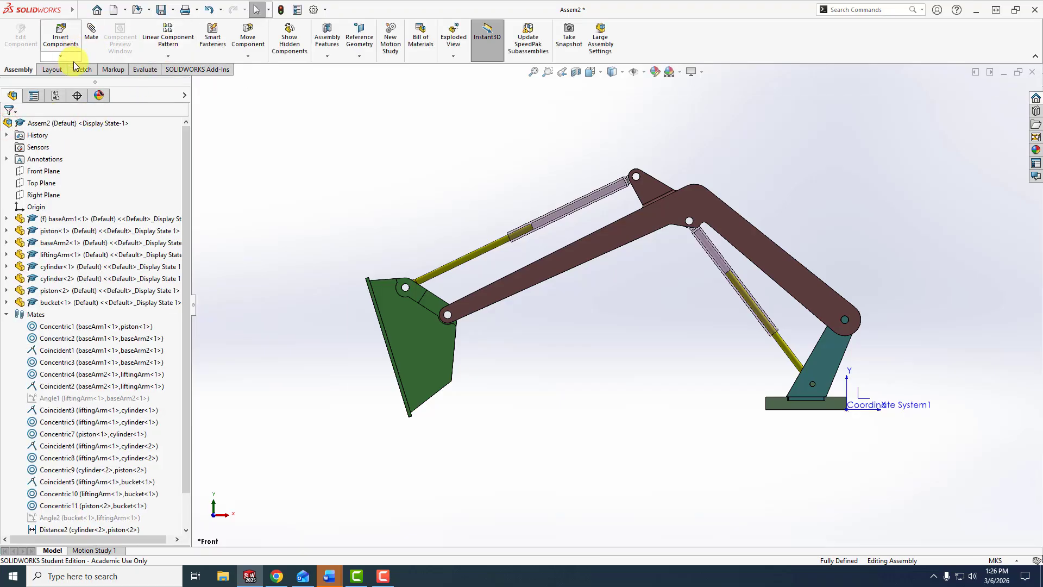
Step: Check the fully mated assembly's mass properties and centre of mass relative to Coordinate System1
click(144, 69)
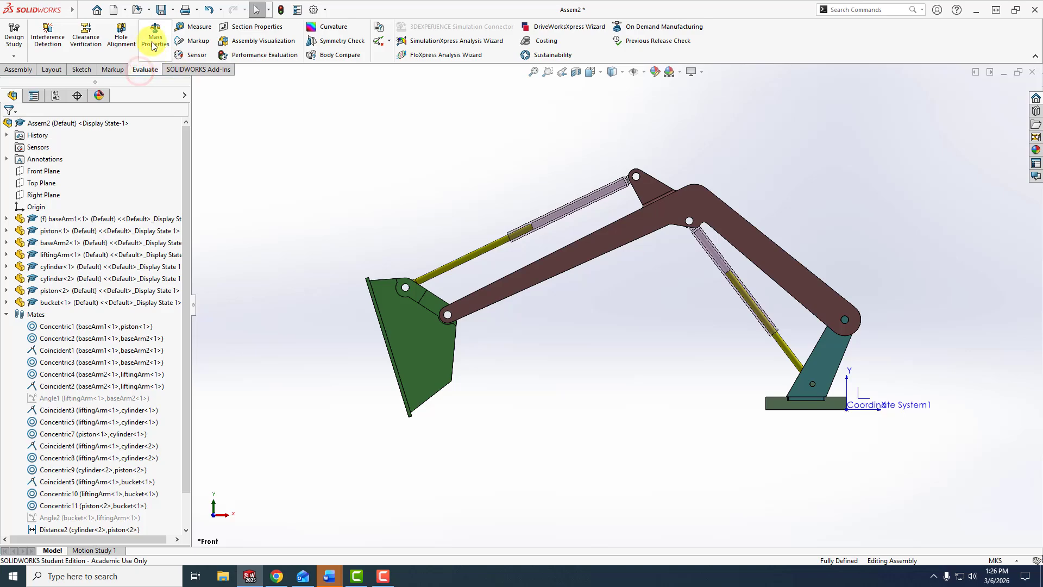
click(153, 43)
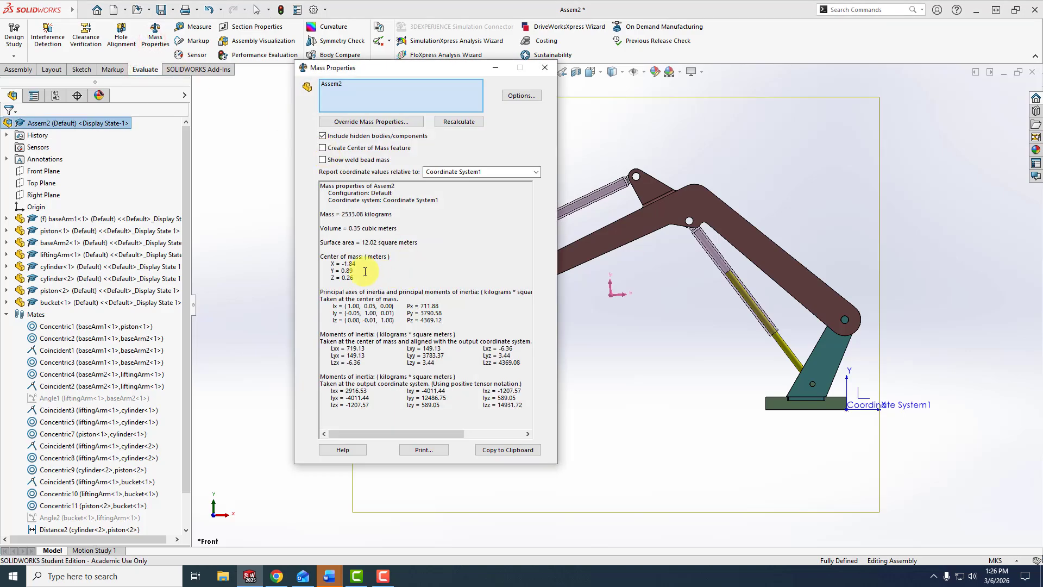
click(544, 67)
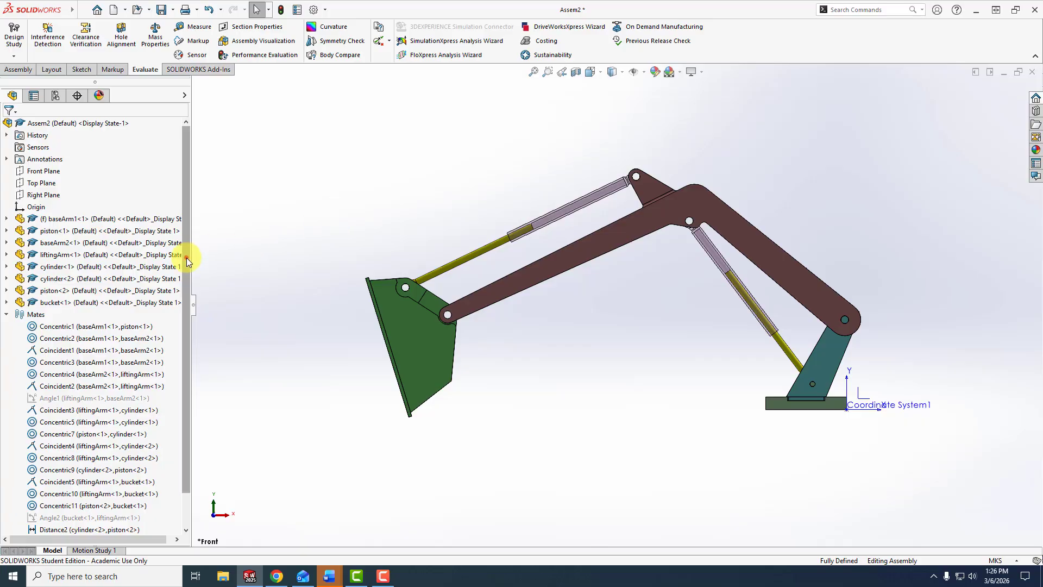
Step: Suppress the Distance2 and Distance3 mates and raise the freed liftingArm and bucket
drag(187, 258, 191, 354)
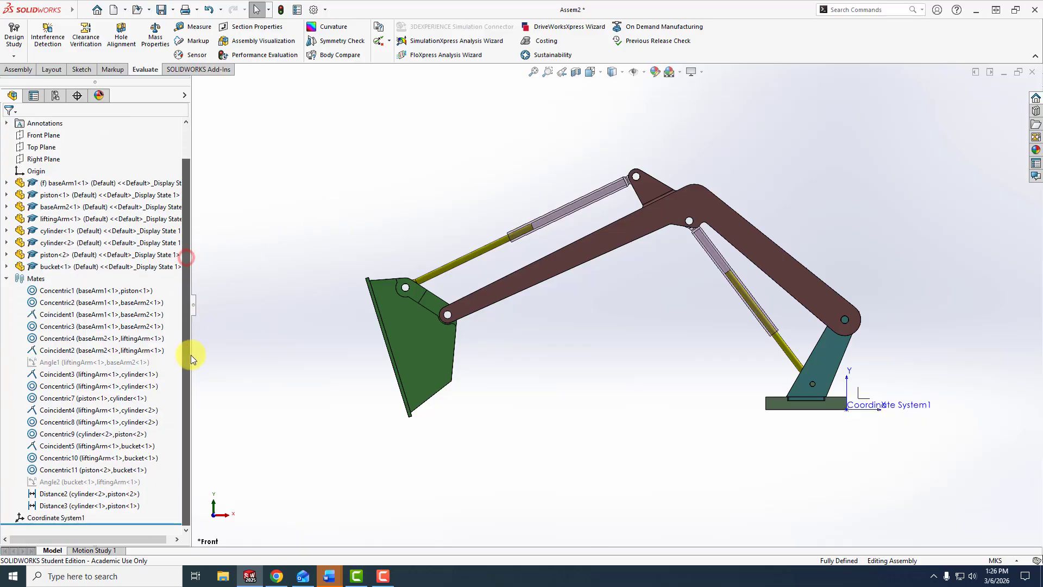
click(65, 494)
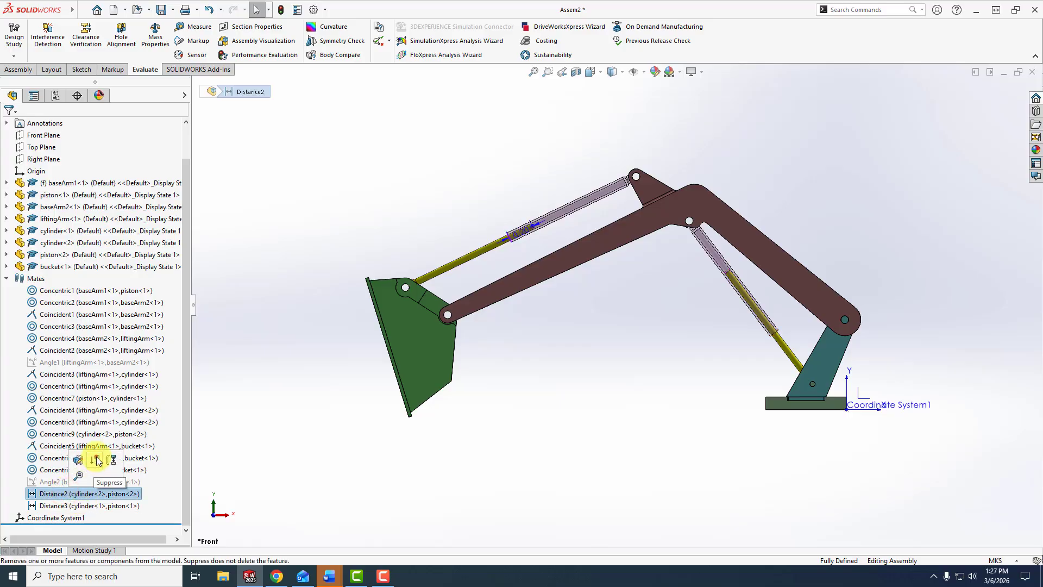
click(96, 458)
click(66, 506)
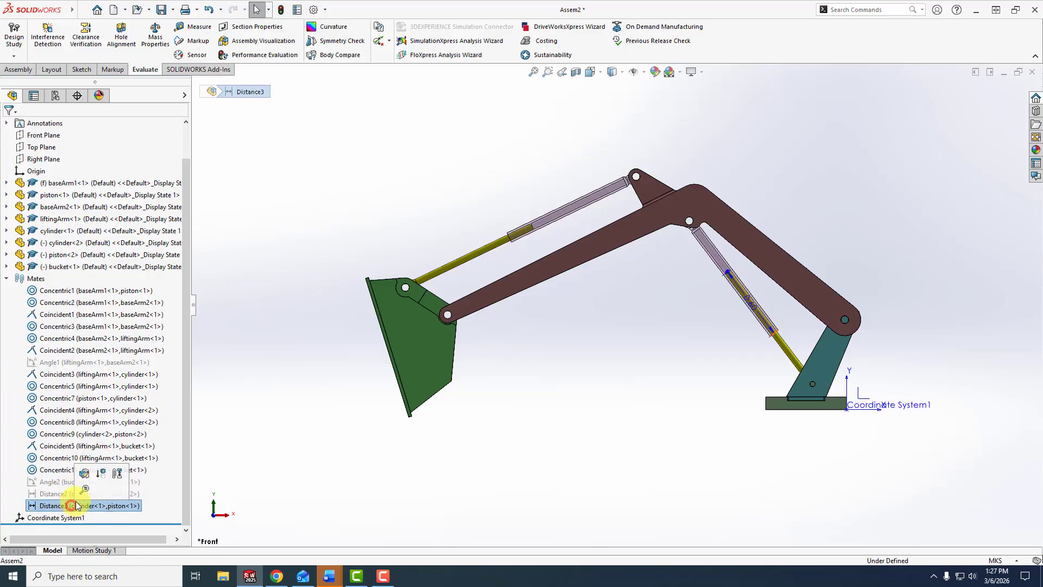
click(98, 471)
drag(396, 338, 407, 209)
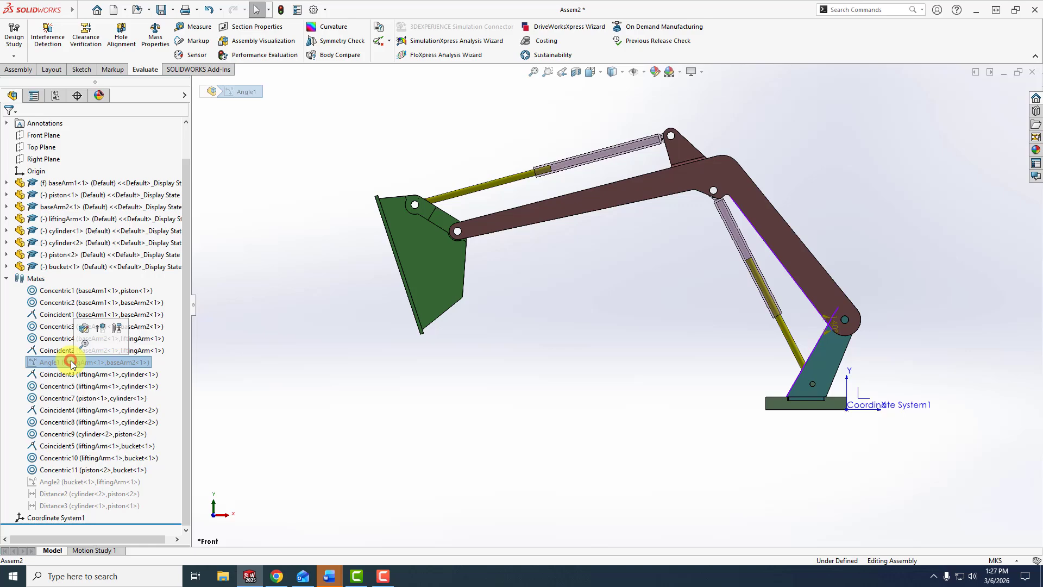
Step: Unsuppress the Angle1 mate between liftingArm and baseArm2 and the Angle2 mate between bucket and liftingArm
click(100, 328)
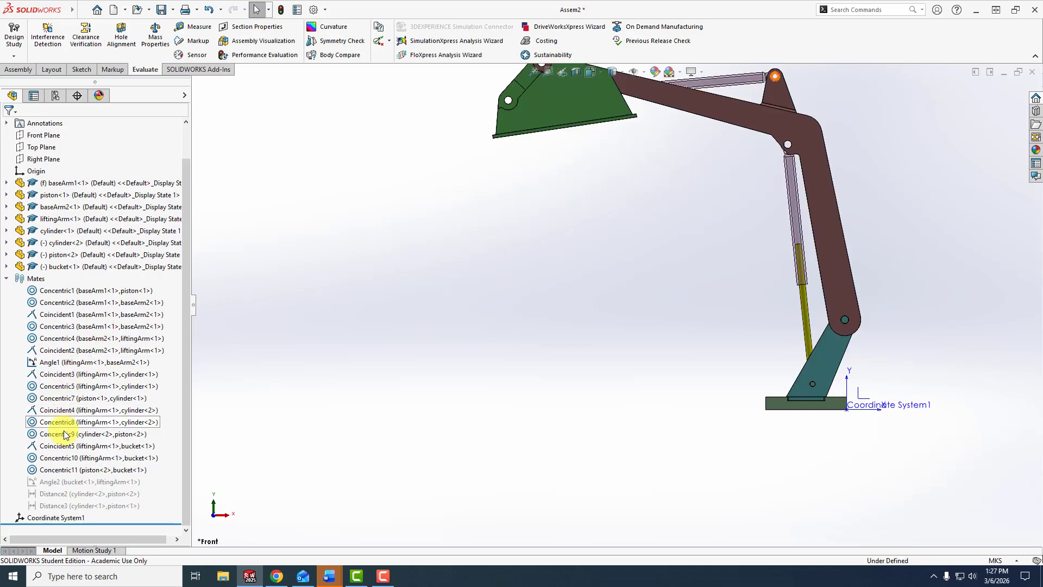
click(80, 482)
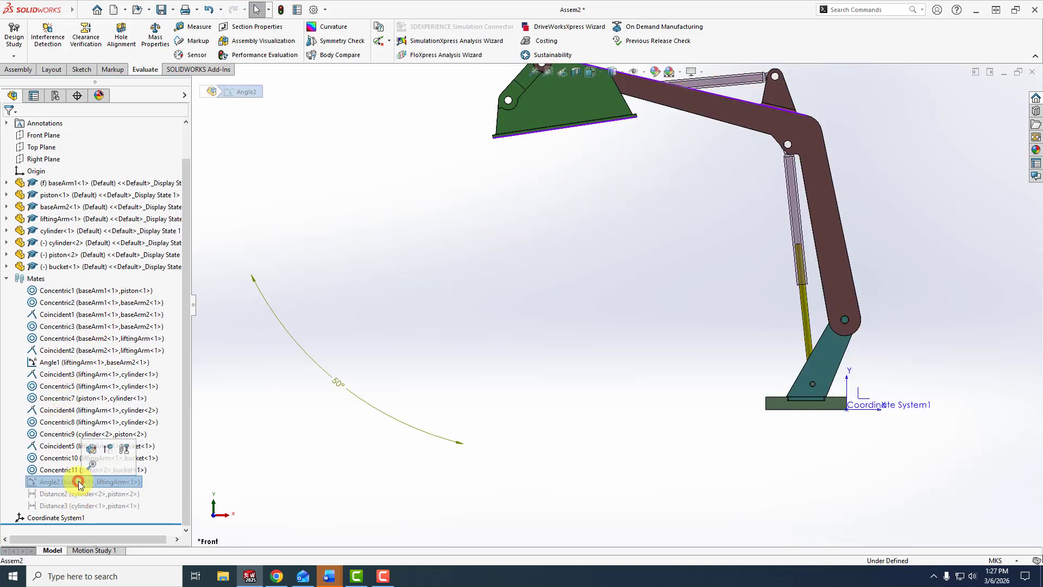
click(92, 449)
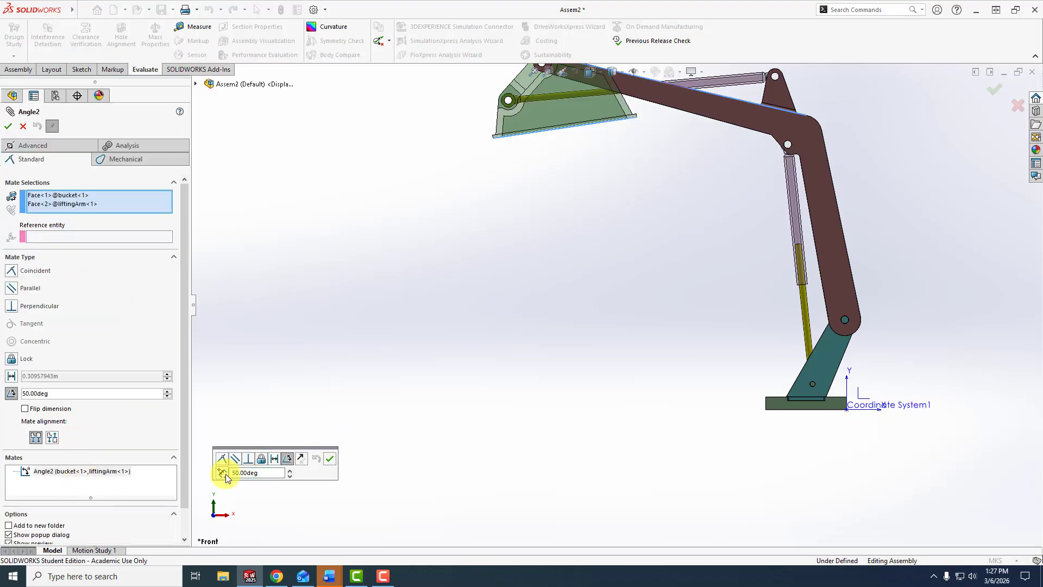
click(329, 460)
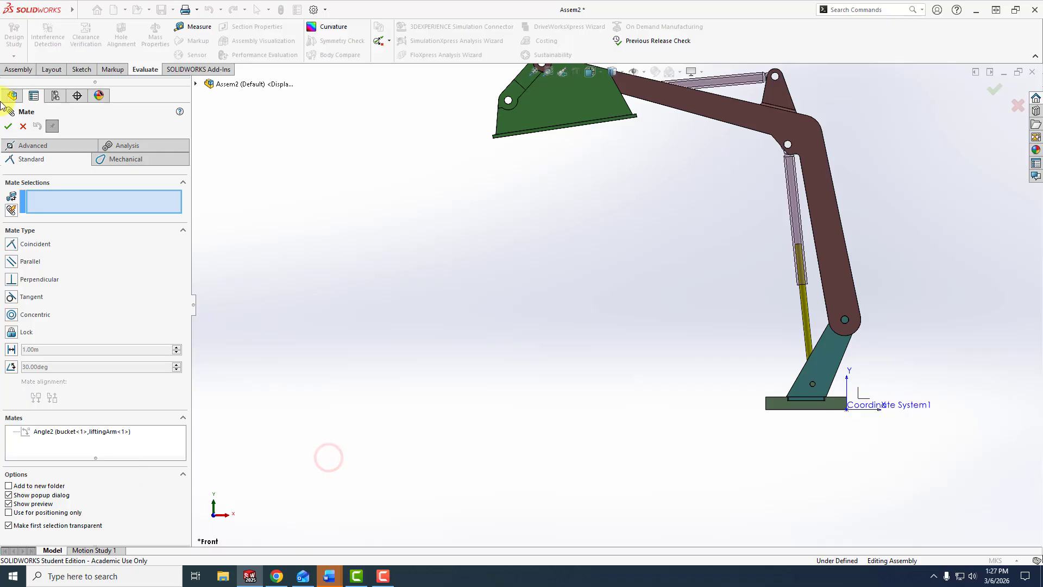
click(11, 129)
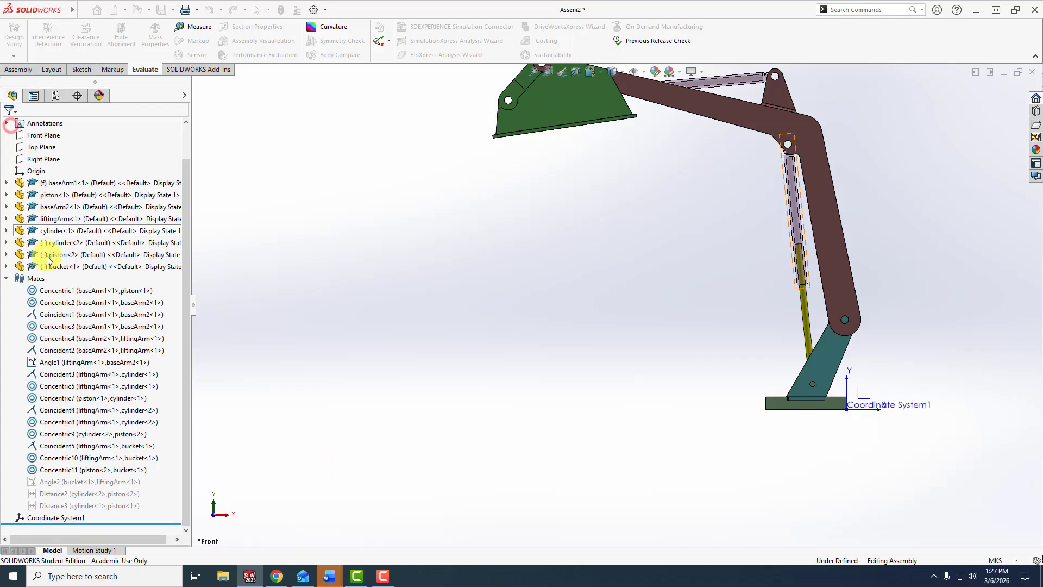
click(78, 483)
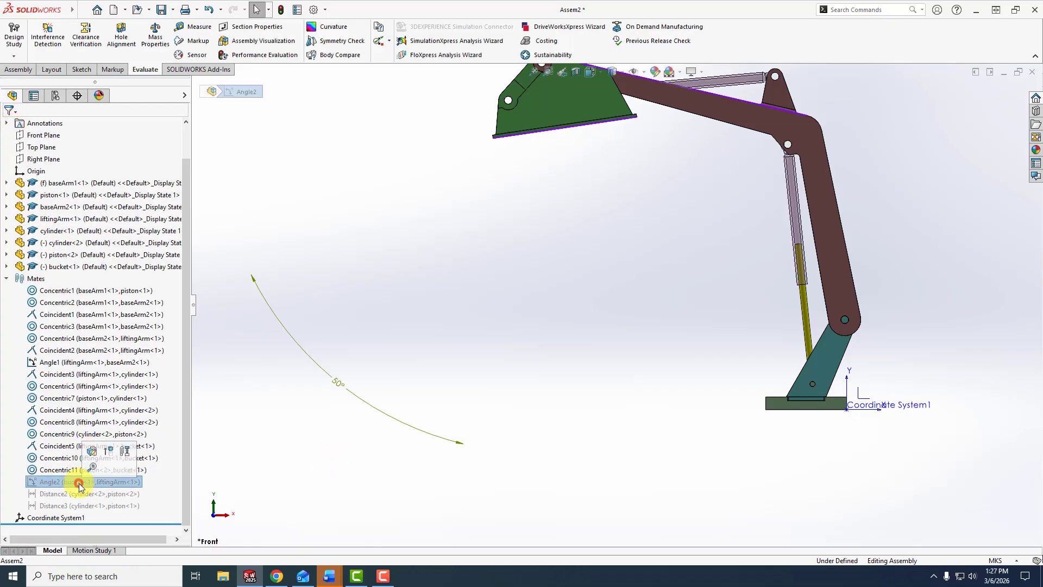
click(108, 450)
scroll(350, 415, up, 5)
scroll(758, 178, down, 2)
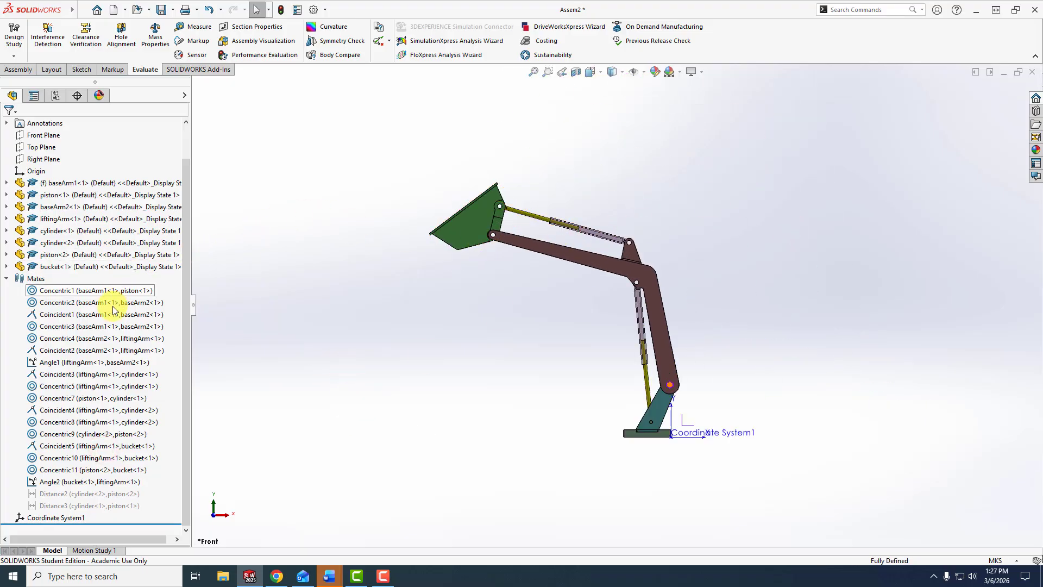
Step: Set the Angle1 mate between liftingArm and baseArm2 to 150 degrees
click(87, 363)
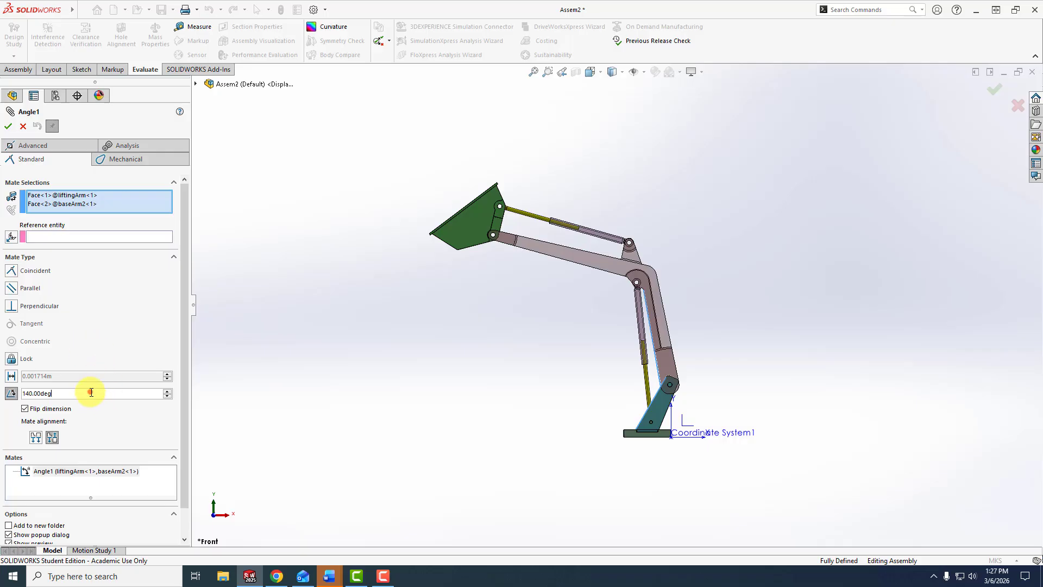
text(150)
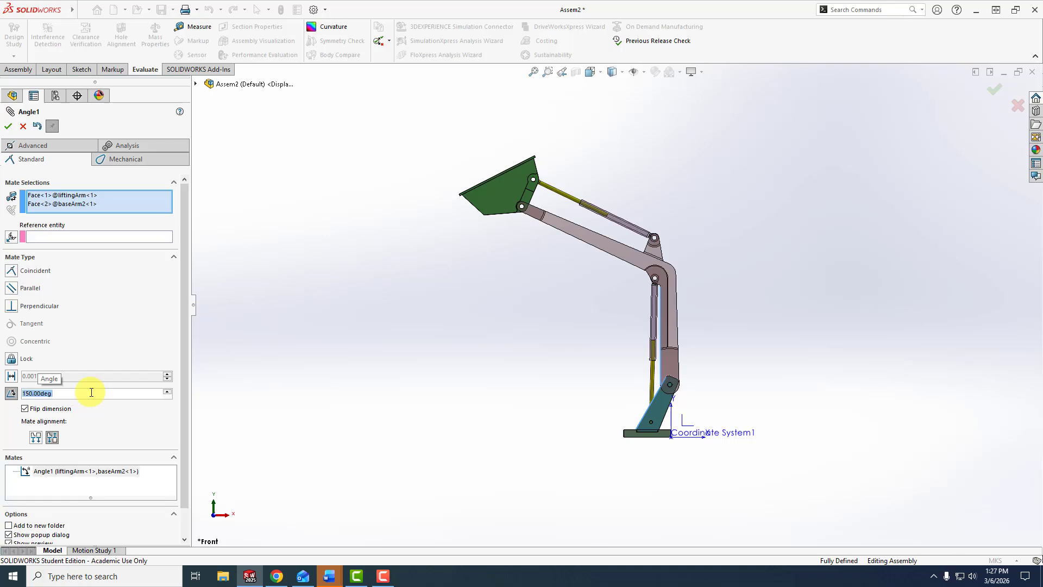
click(9, 125)
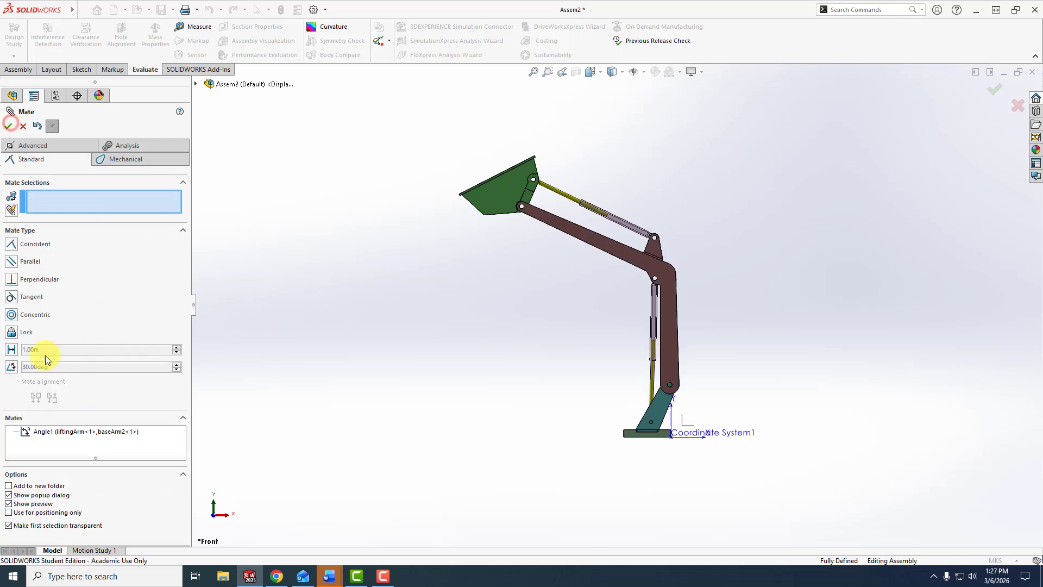
click(10, 128)
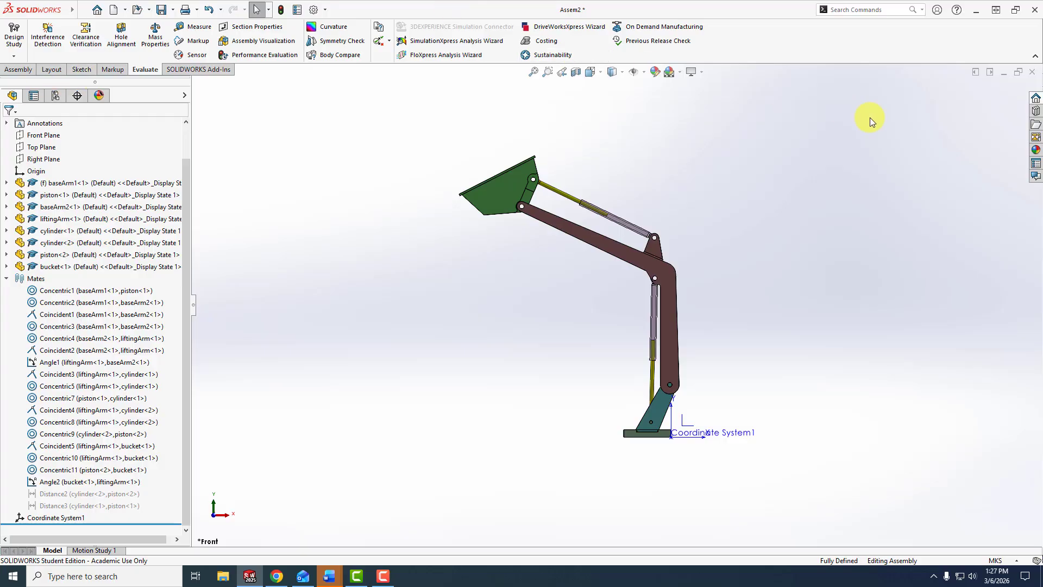
Step: Split the graphics area into four viewports, changing the Top viewport to the Front view and the original Front viewport to Top
click(603, 74)
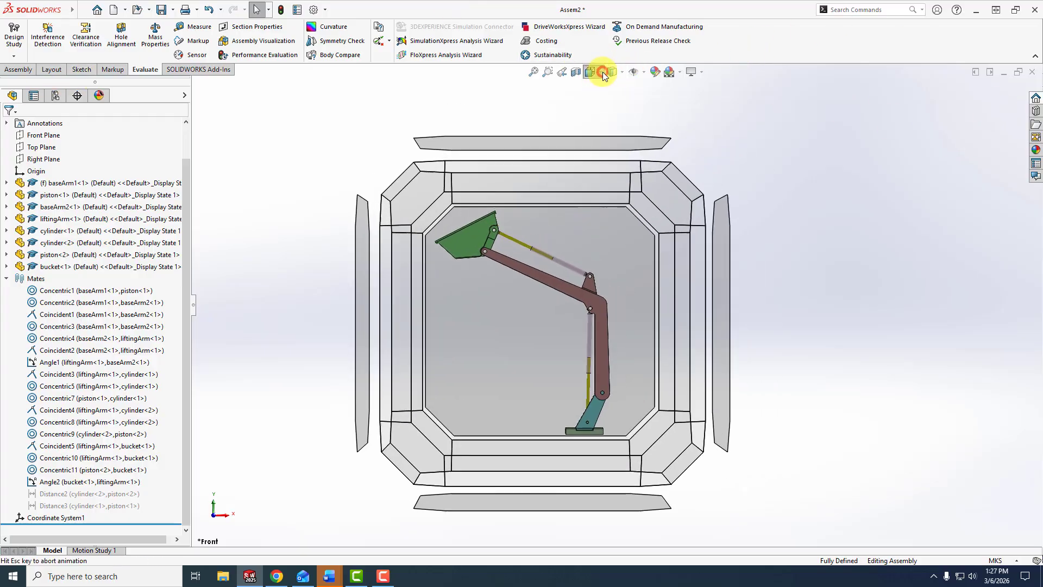
click(637, 149)
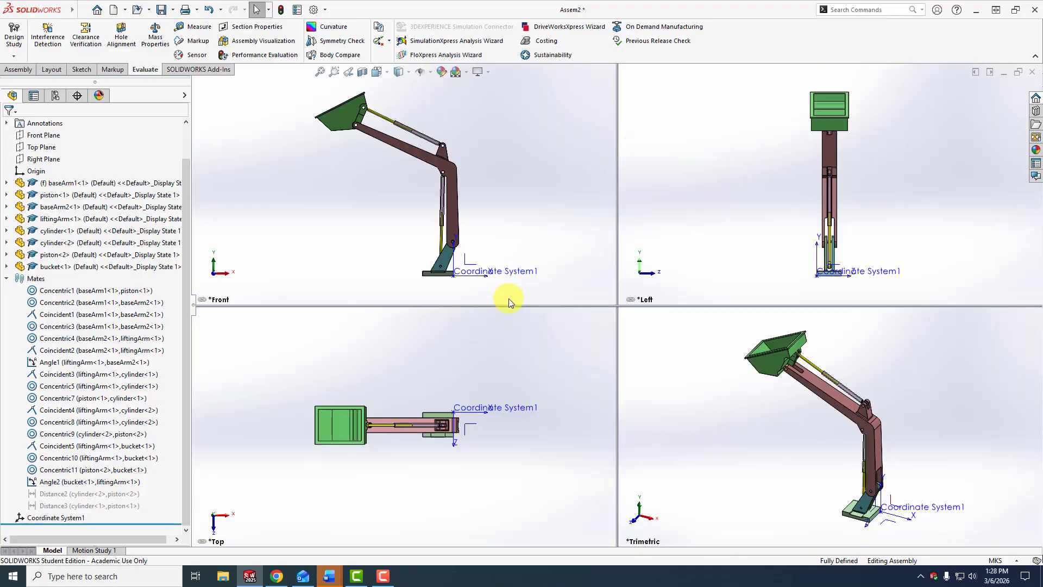
click(458, 361)
click(371, 317)
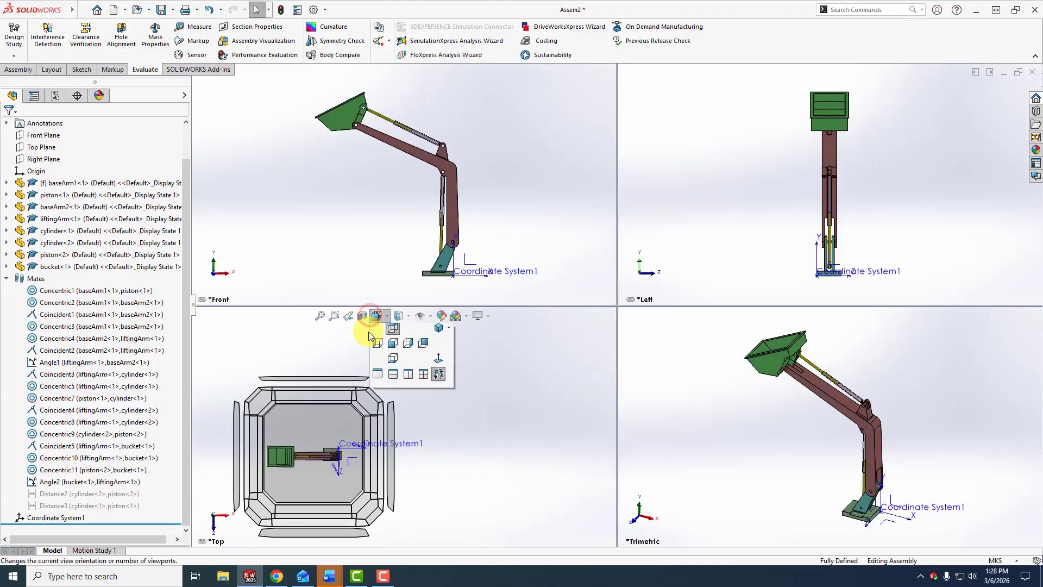
click(393, 364)
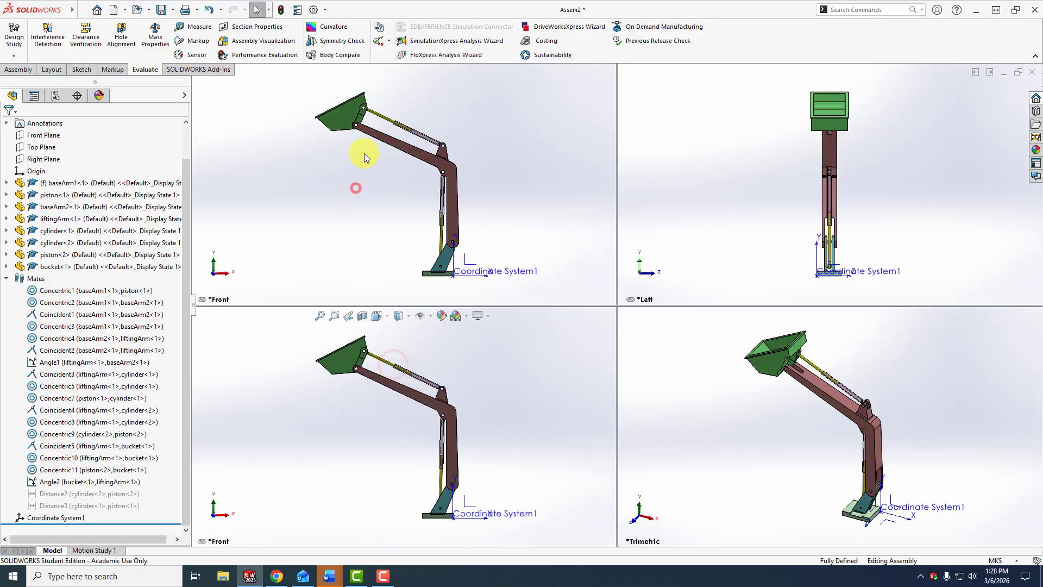
click(377, 72)
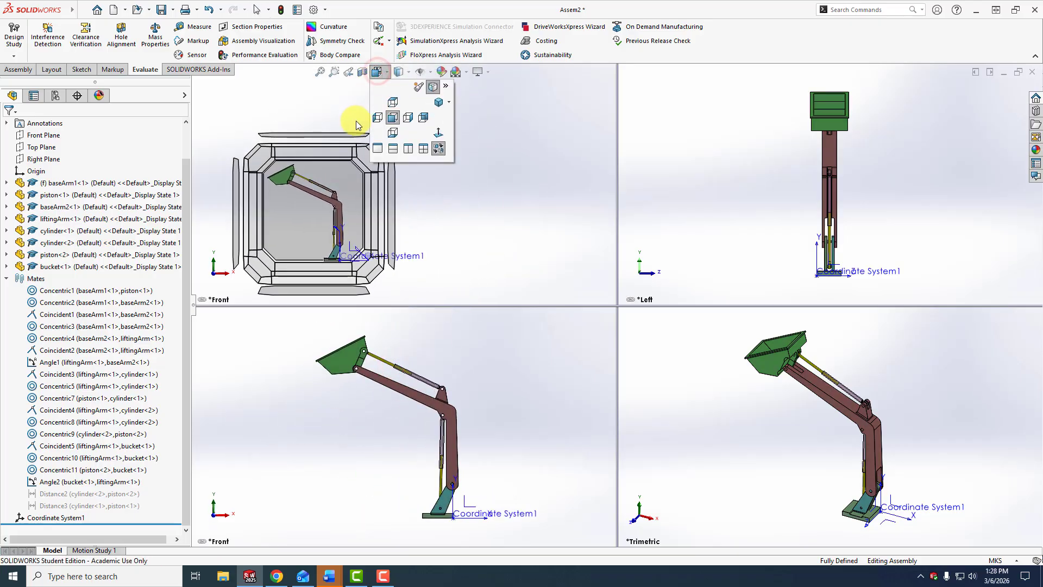
click(393, 111)
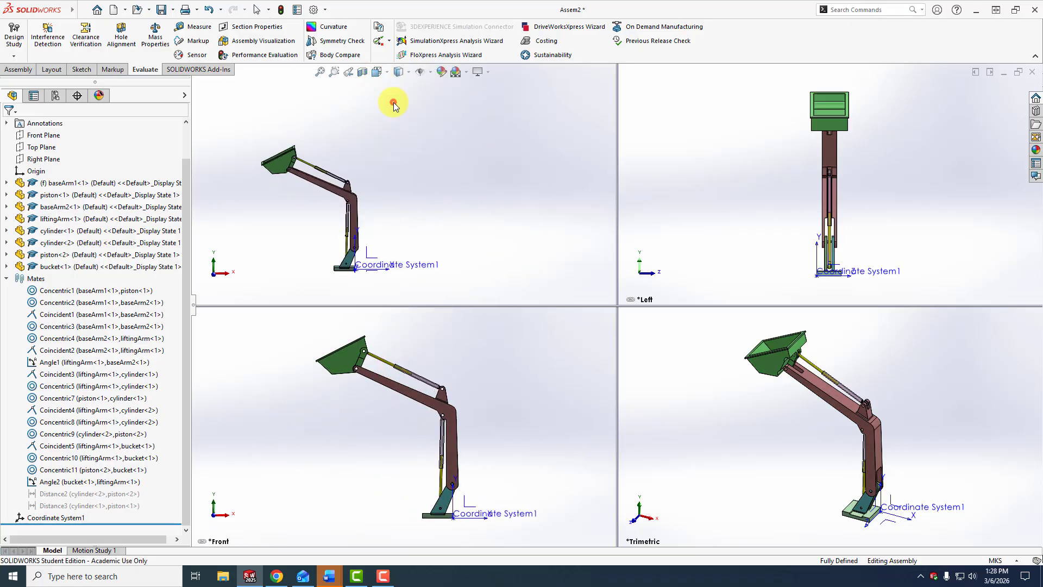
Step: Change the Trimetric viewport to the Right view and the Left viewport to the Isometric view
click(725, 416)
click(804, 316)
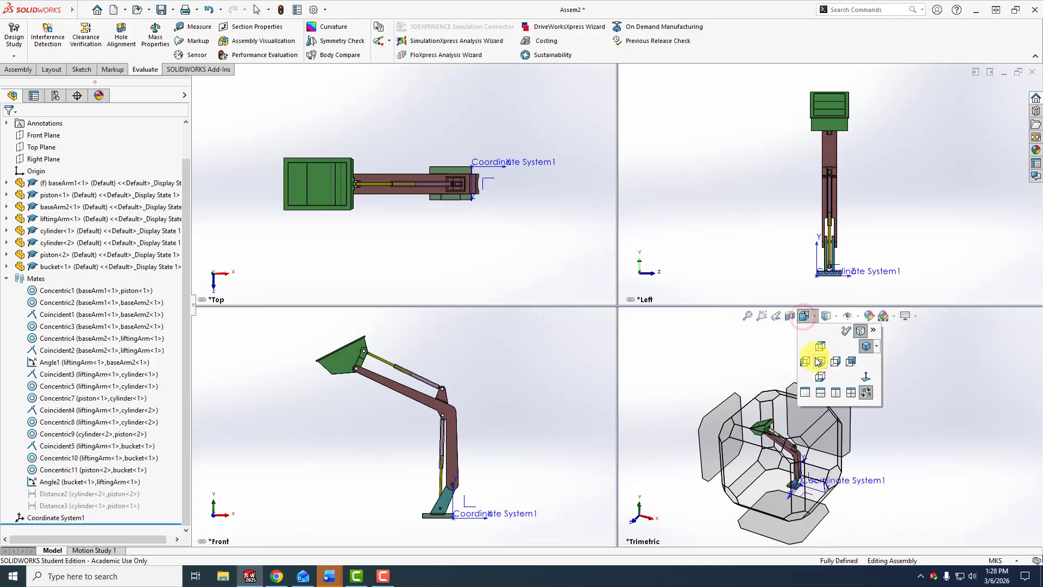
click(835, 362)
click(797, 190)
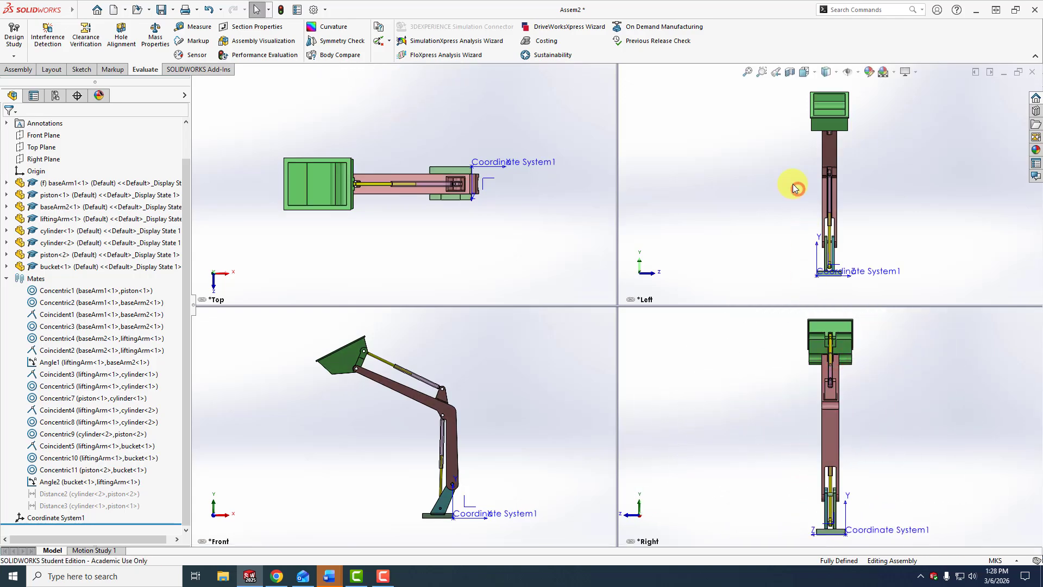
click(804, 71)
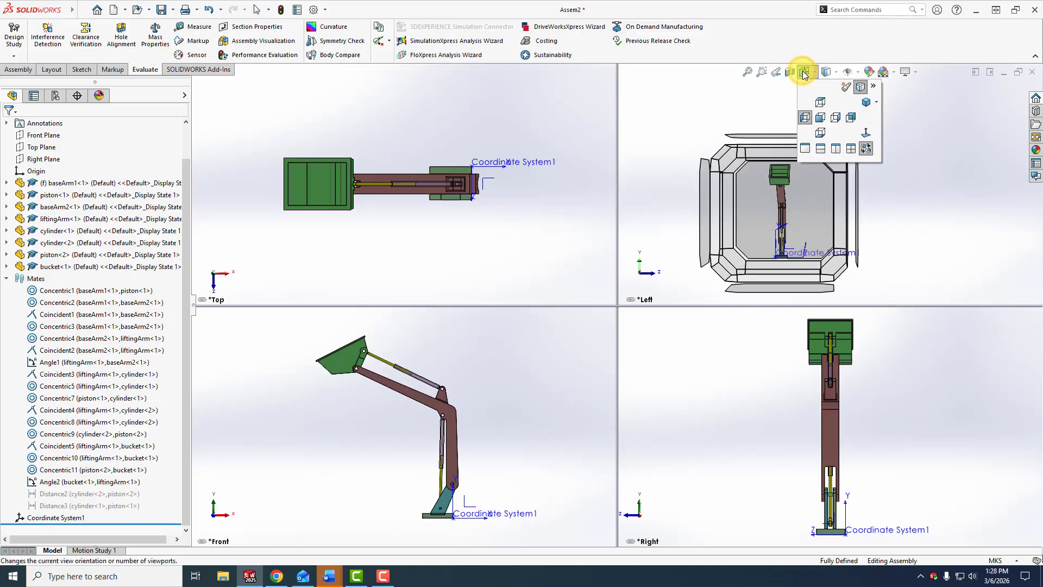
click(866, 104)
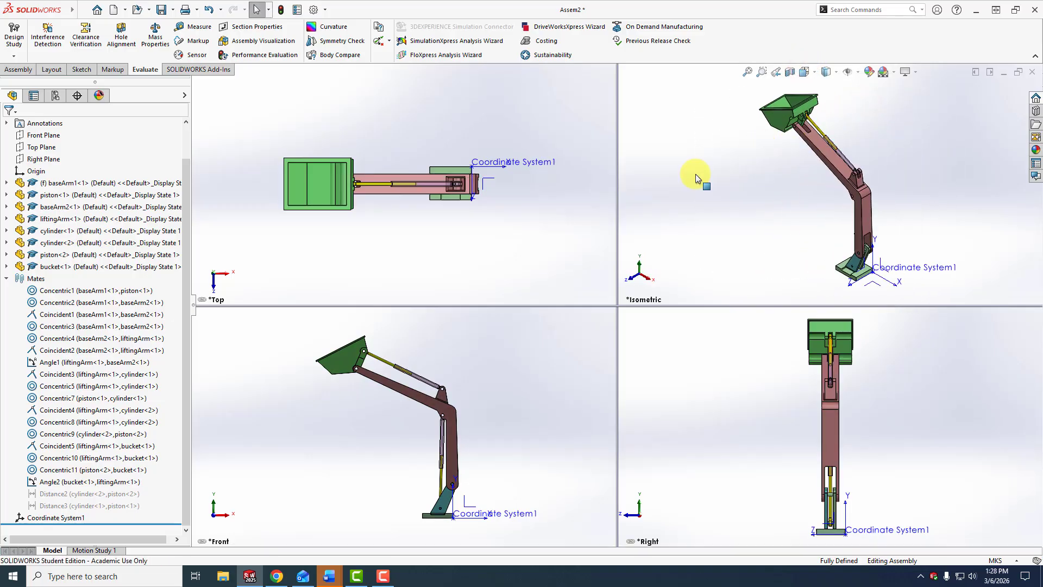